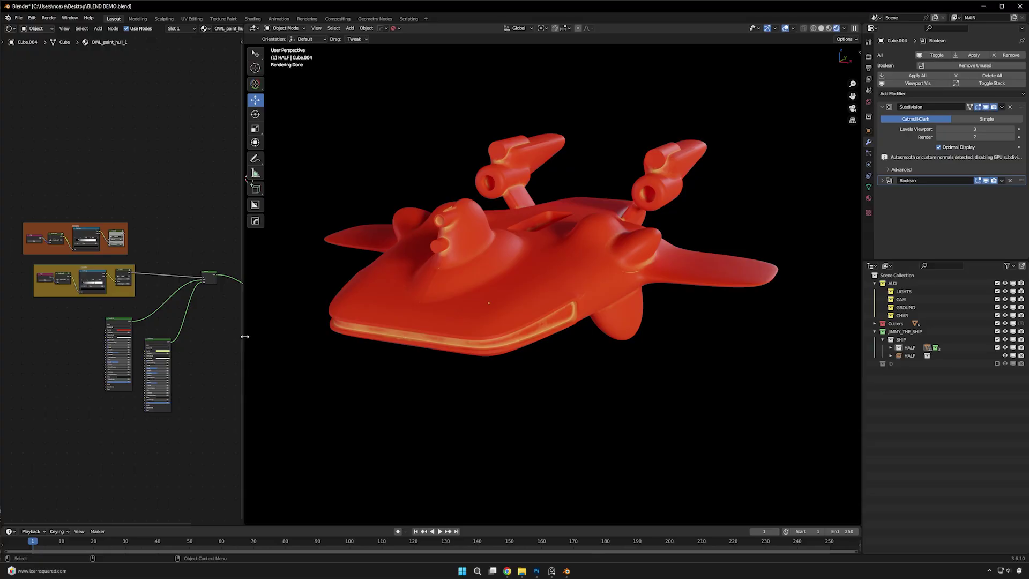
- Widen the node editor and rearrange the Mix Shader and both Principled BSDF nodes below the Edges and Cavity frames
drag(242, 335, 392, 340)
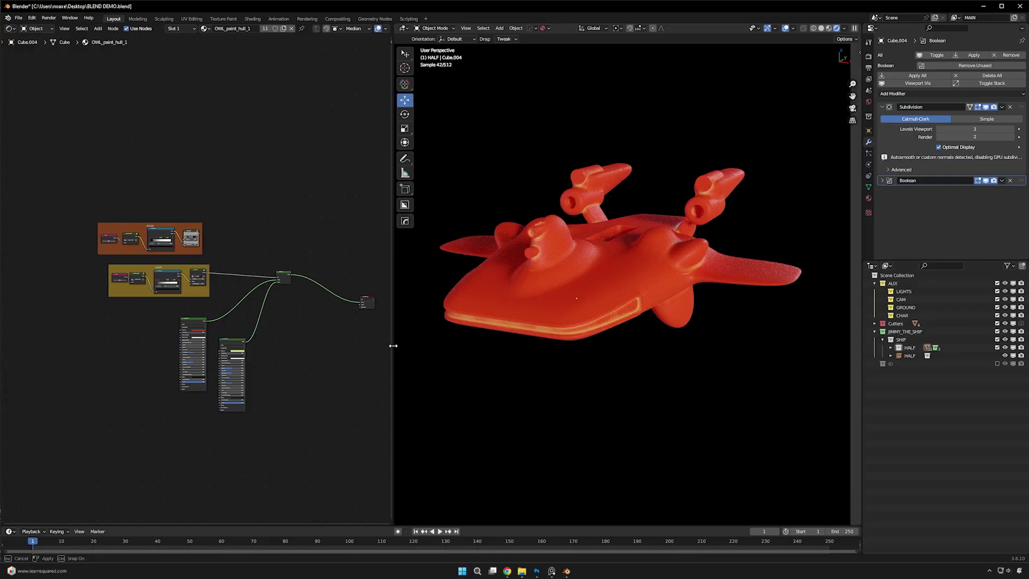
drag(272, 314, 180, 385)
drag(243, 343, 258, 357)
drag(288, 279, 291, 301)
scroll(320, 363, up, 2)
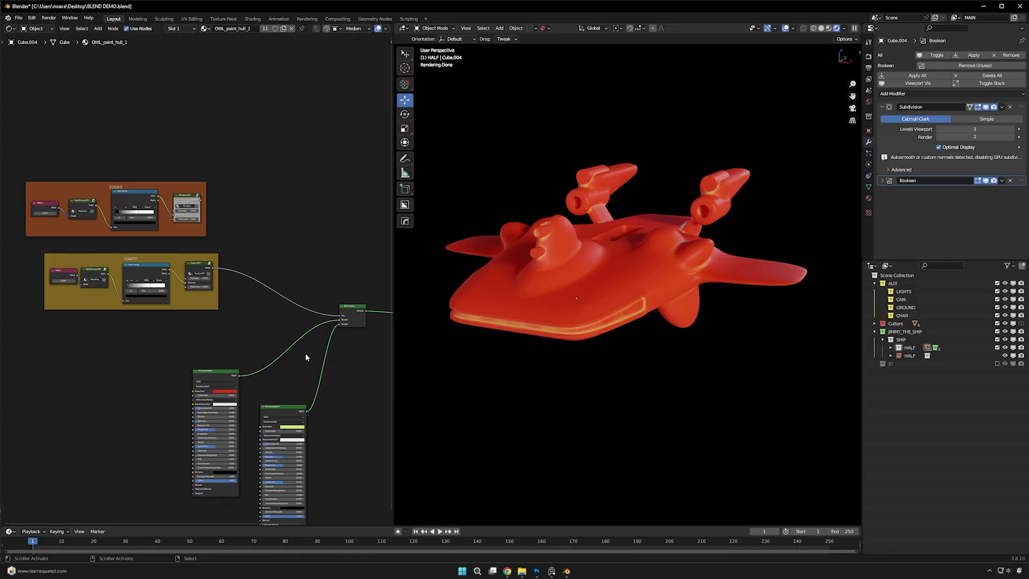
scroll(229, 348, up, 3)
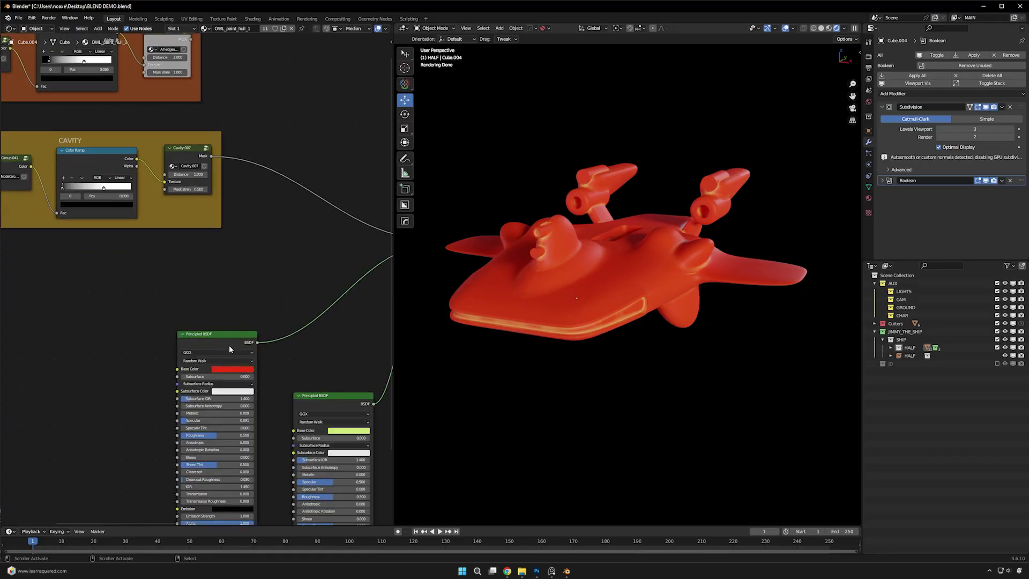
- Preview only the red Principled BSDF on the ship and set its Roughness to 0.341
drag(229, 348, 202, 307)
scroll(203, 305, up, 3)
middle_drag(206, 307, 210, 276)
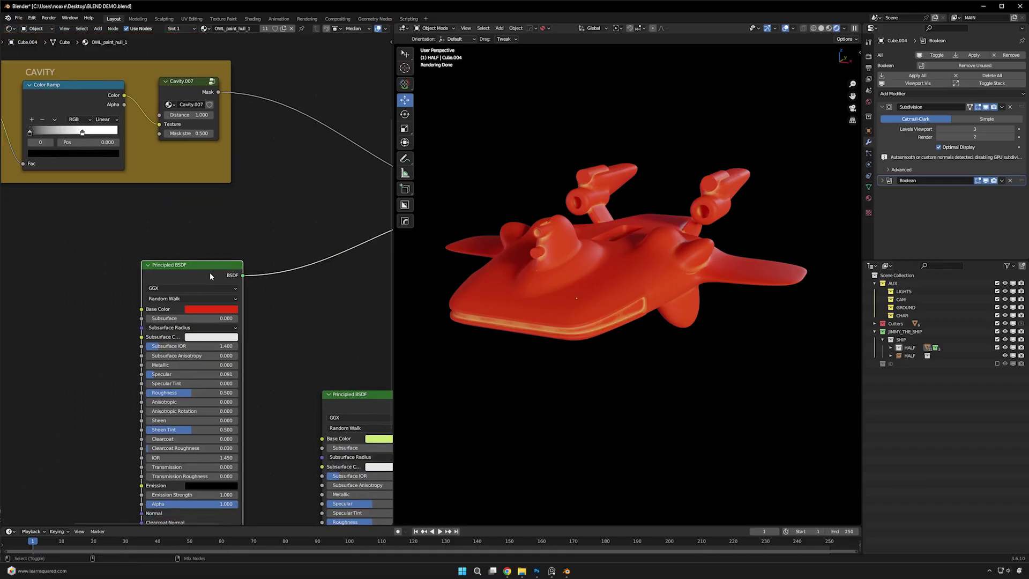
middle_drag(250, 503, 283, 467)
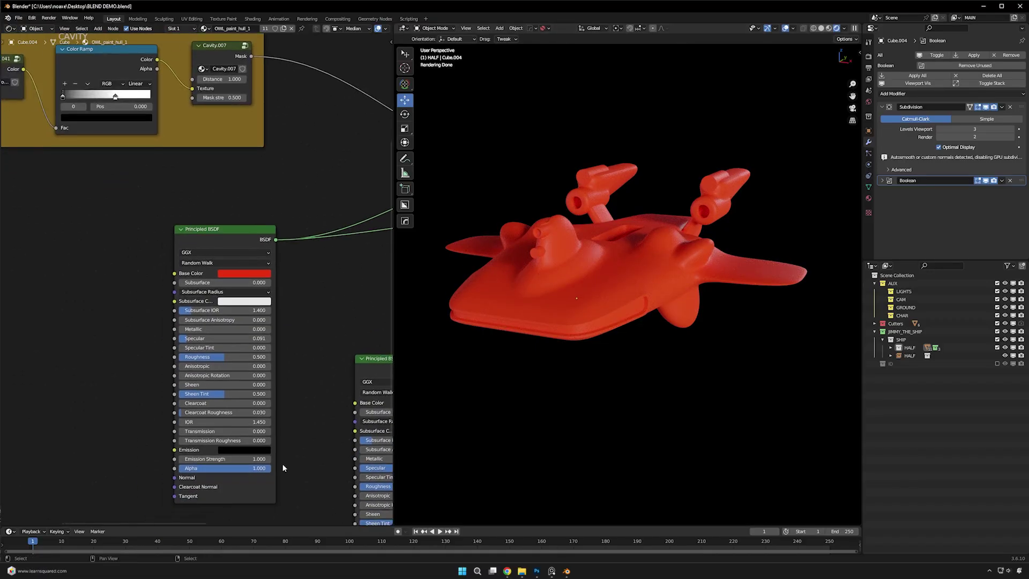
drag(231, 357, 209, 359)
key(shift+a)
click(105, 440)
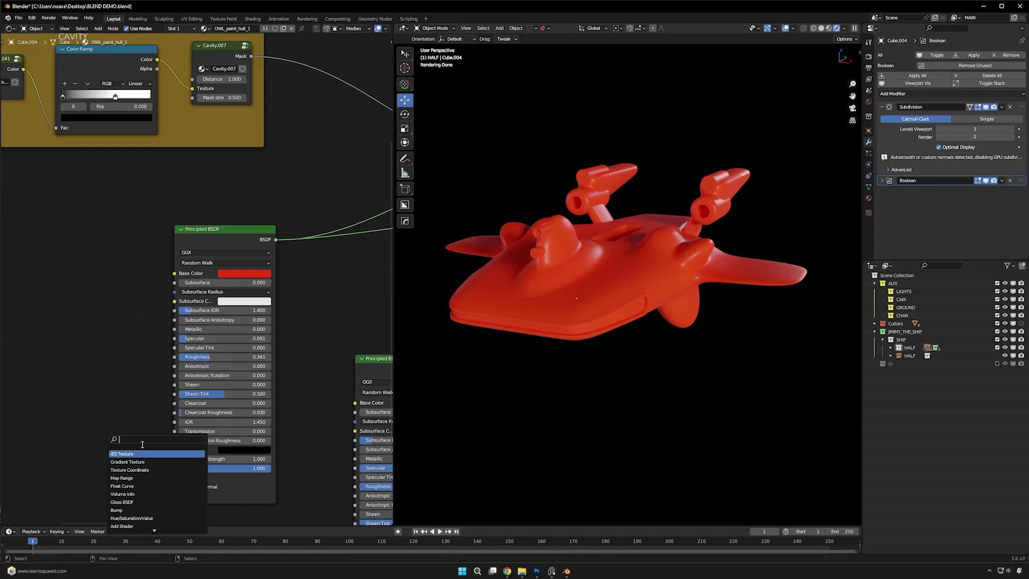
key(Escape)
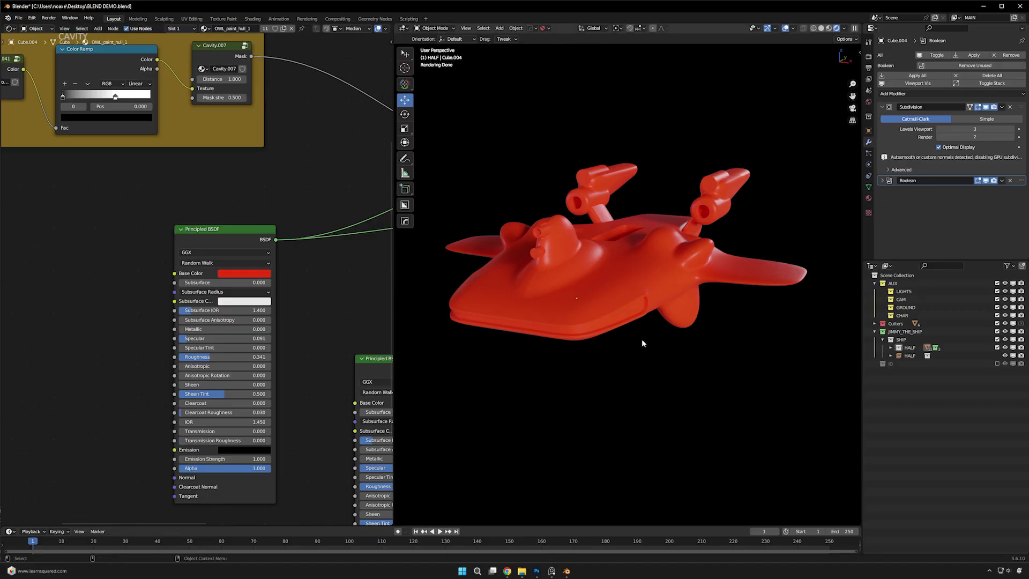
- Add a Bevel node and connect its Normal output to the Normal input of the red Principled BSDF
middle_drag(631, 362, 618, 344)
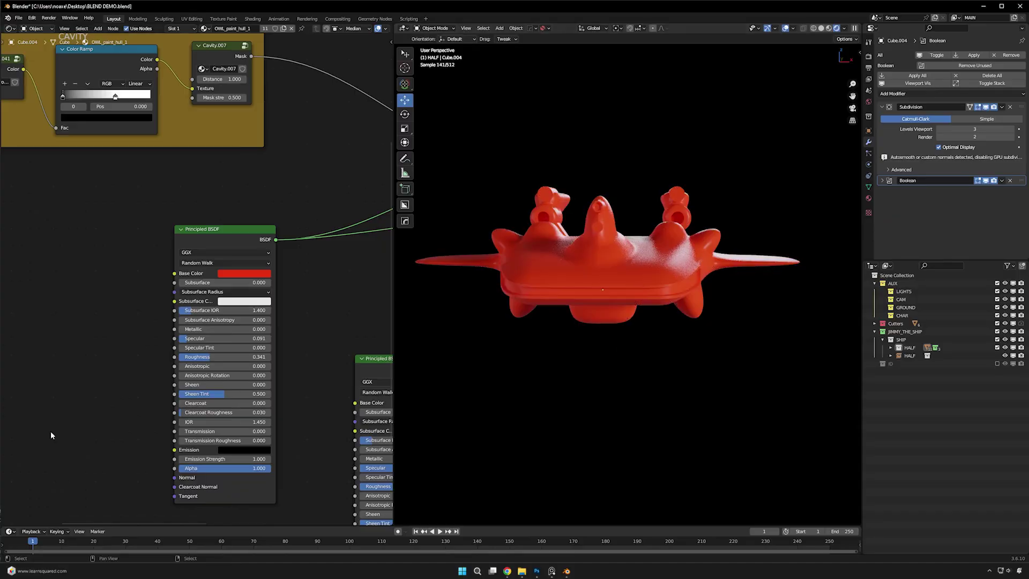
key(shift+a)
text(be)
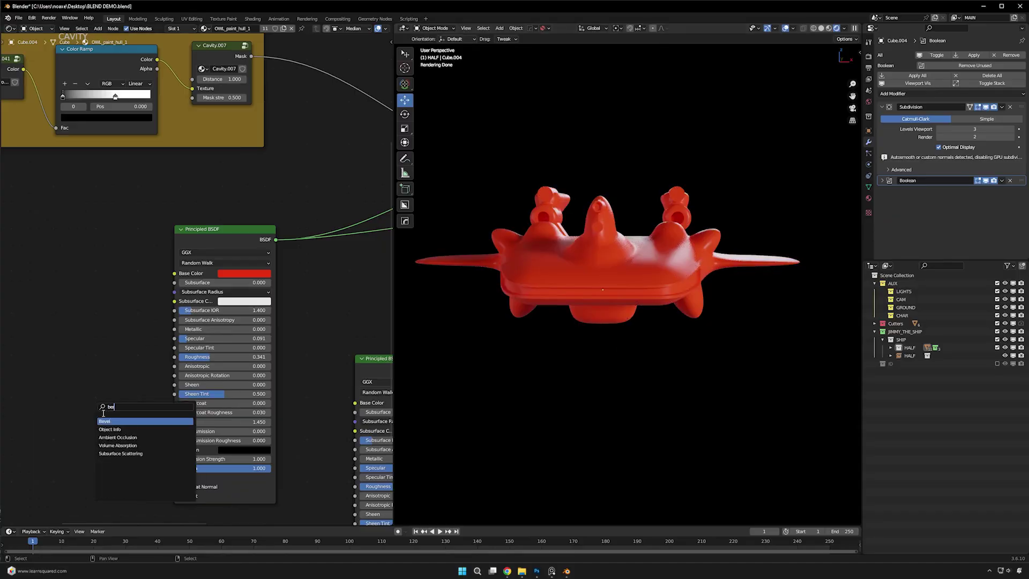
click(105, 421)
click(72, 479)
drag(113, 468, 174, 477)
- Set the Bevel node to 32 samples and a radius of 0.1
double_click(85, 482)
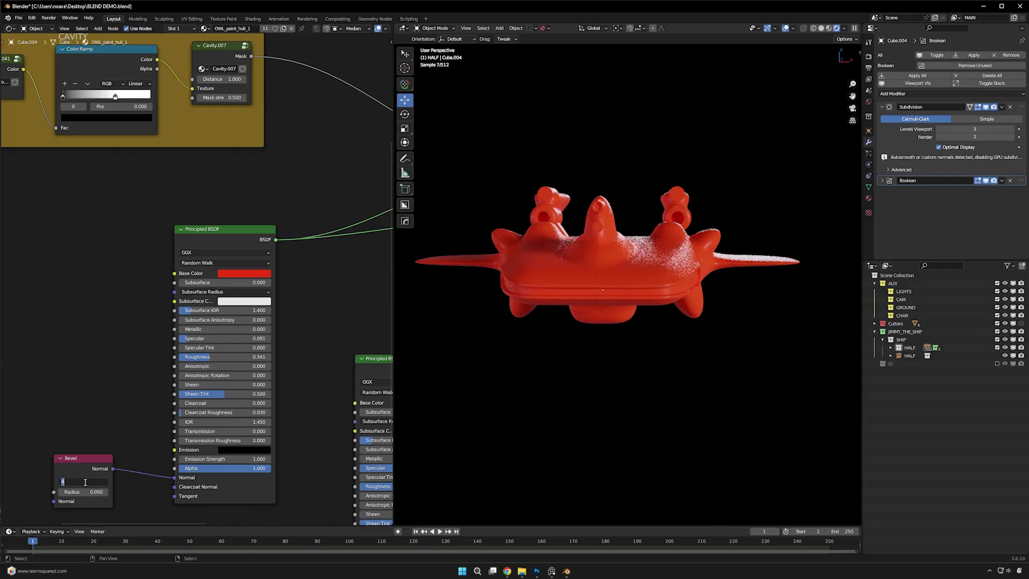
text(32)
double_click(90, 491)
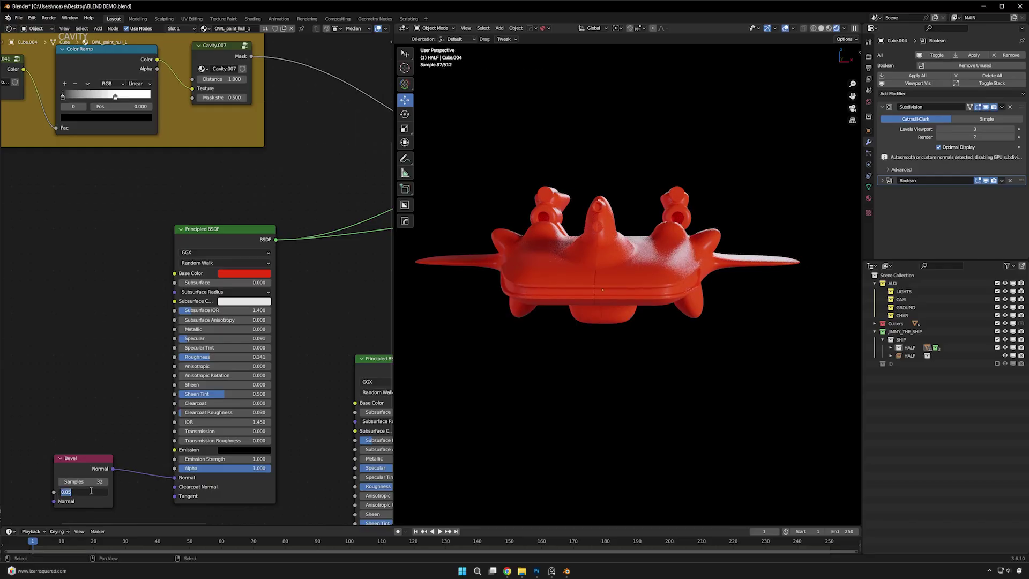
text(0.1)
key(Return)
scroll(690, 244, up, 2)
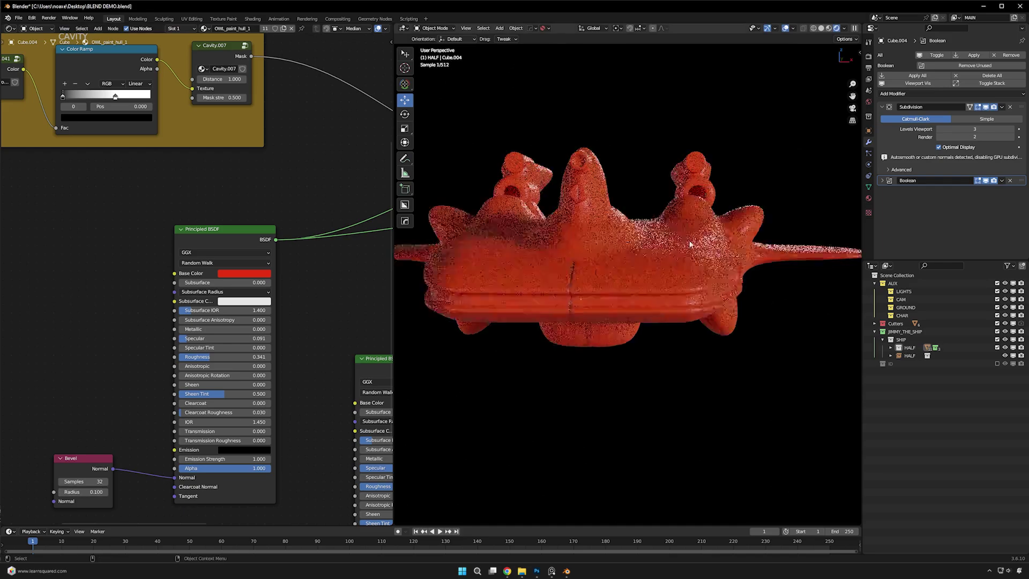
scroll(689, 244, up, 3)
- Reduce the Bevel node's radius to 0.01 and move the node slightly lower
double_click(76, 492)
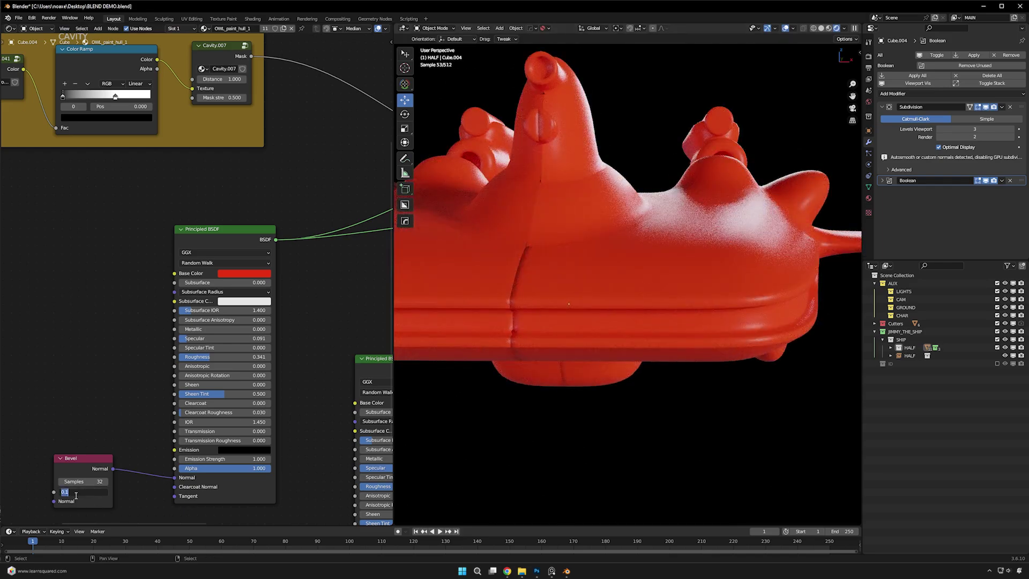
text(0.01)
key(Return)
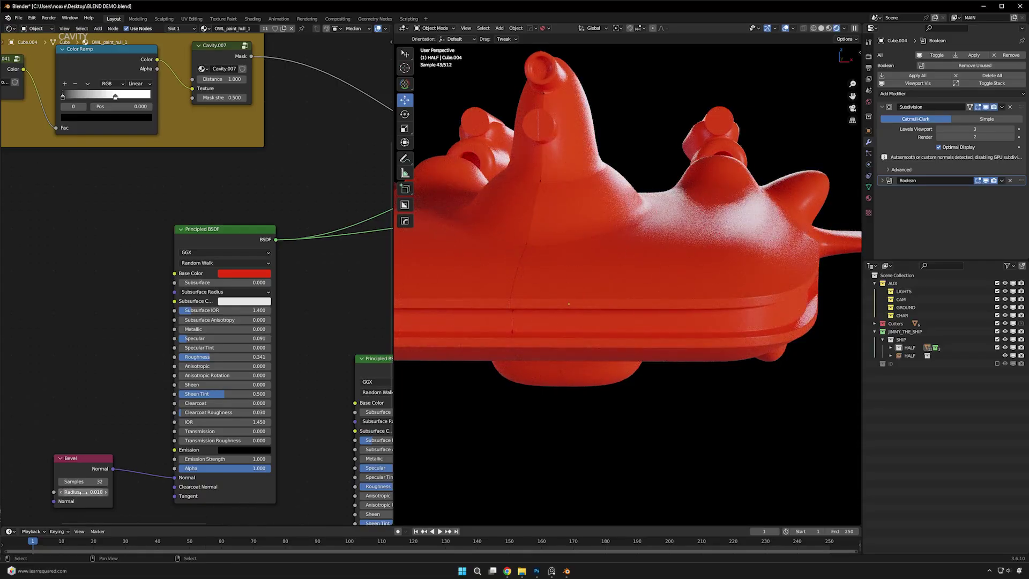
drag(100, 470, 113, 490)
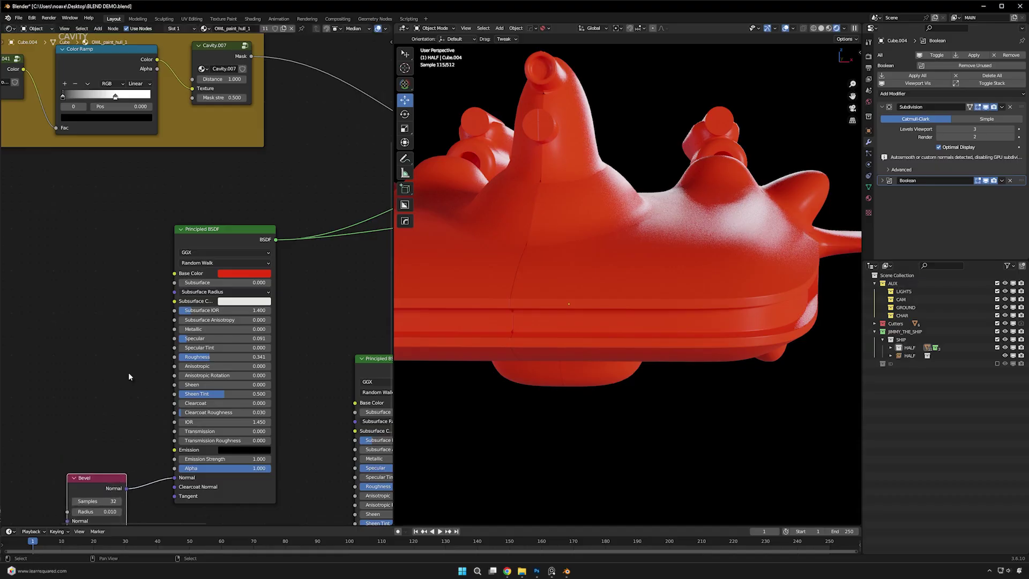
- Examine the red Principled BSDF settings, the Edges and Cavity node setups, and the bevel's effect on the ship
scroll(193, 295, down, 3)
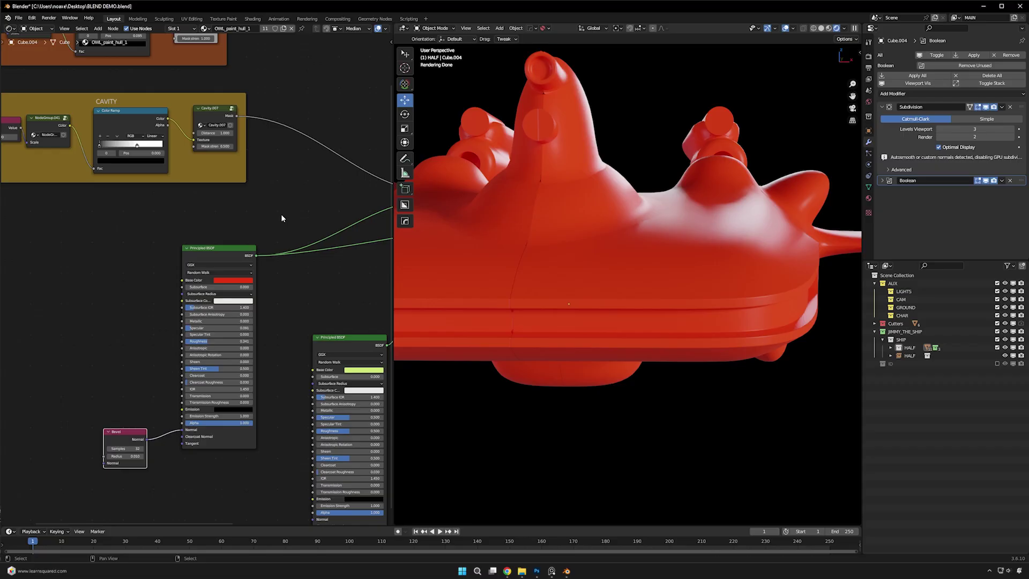
scroll(197, 279, up, 2)
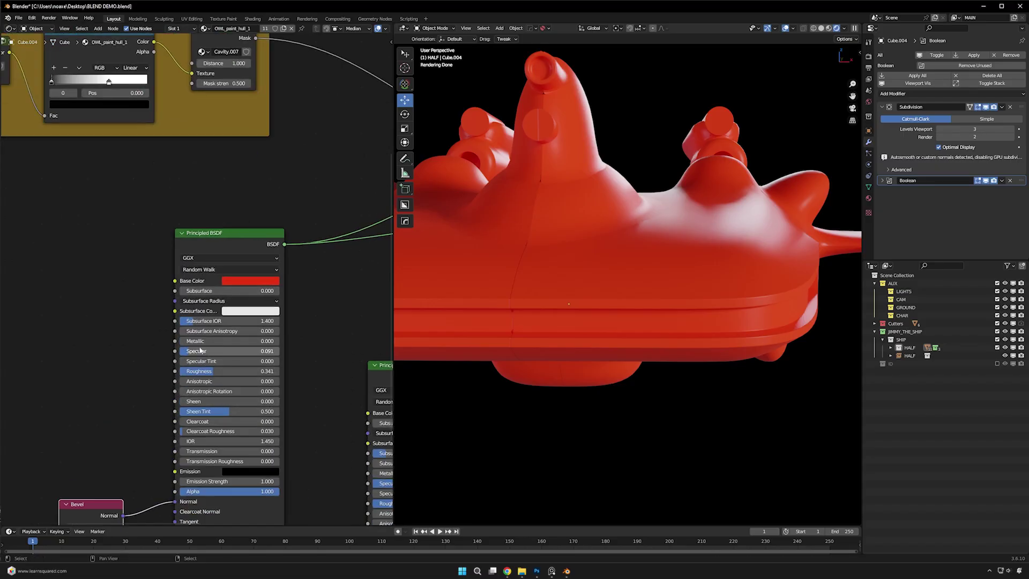
mouse_move(197, 341)
mouse_down()
mouse_move(273, 341)
mouse_move(185, 341)
mouse_up()
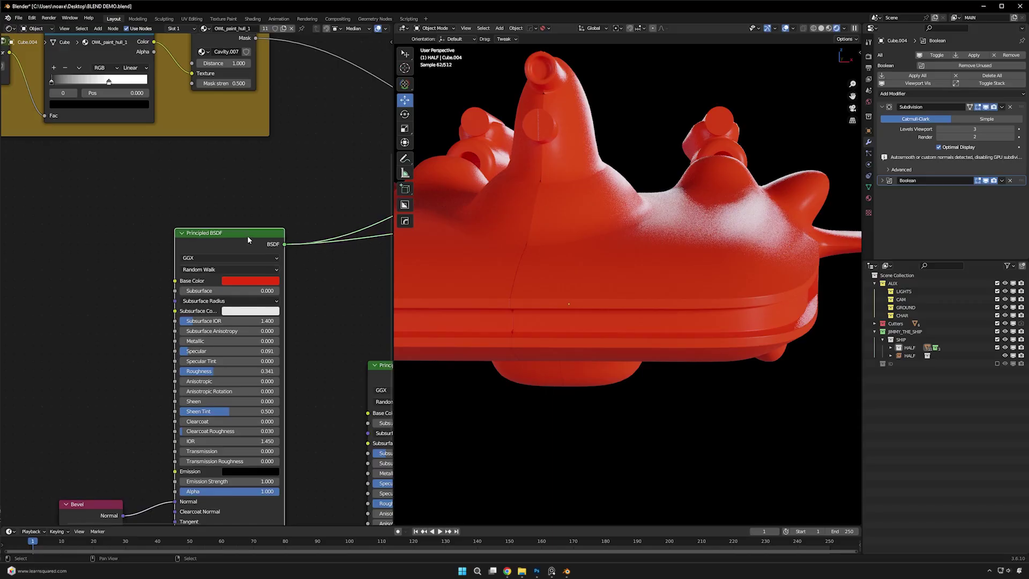
drag(247, 236, 242, 231)
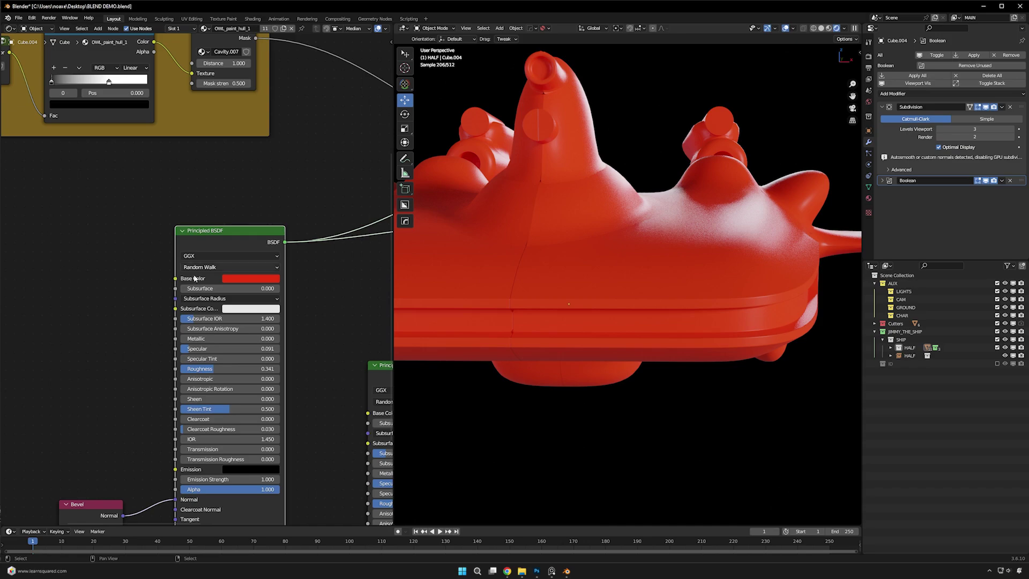
scroll(197, 277, down, 2)
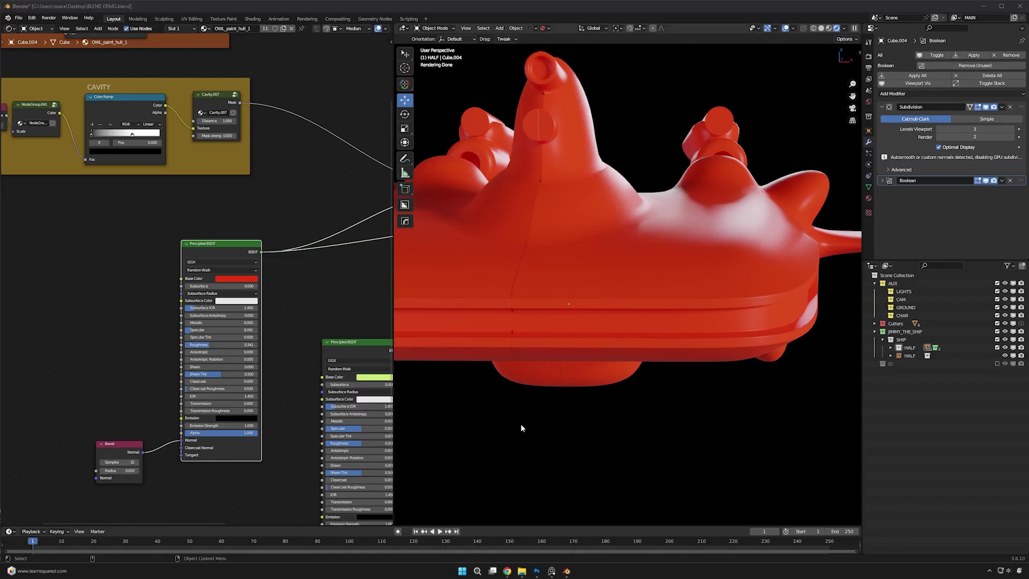
scroll(525, 412, down, 6)
alt+drag(645, 411, 647, 417)
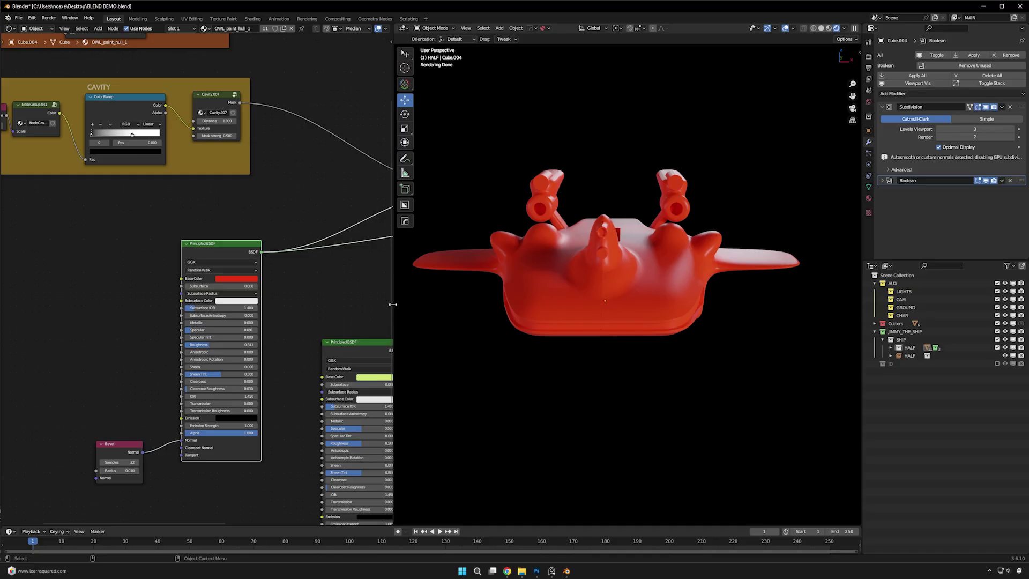
scroll(343, 236, down, 4)
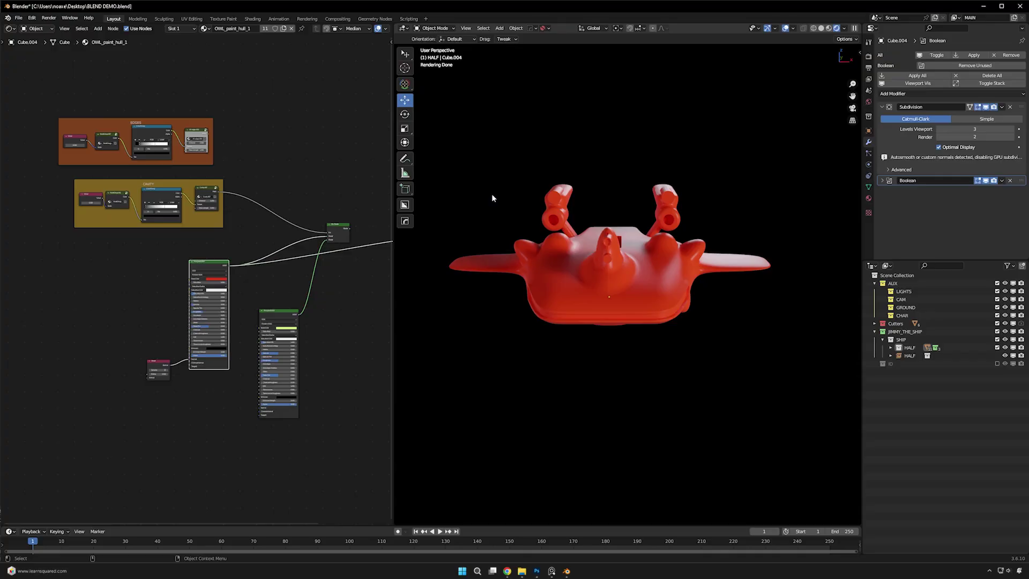
scroll(321, 241, up, 5)
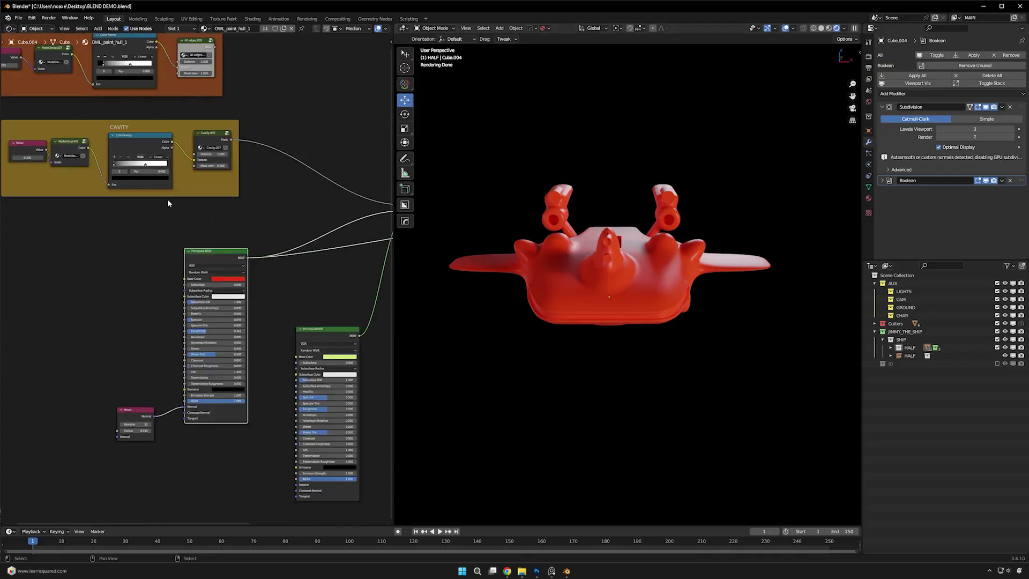
middle_drag(320, 242, 251, 197)
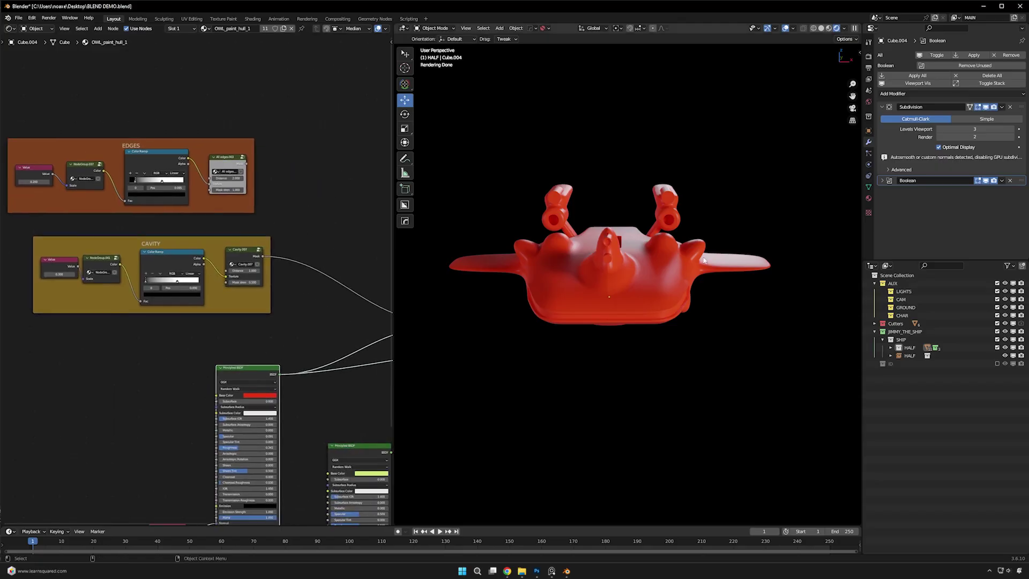
middle_drag(668, 341, 680, 365)
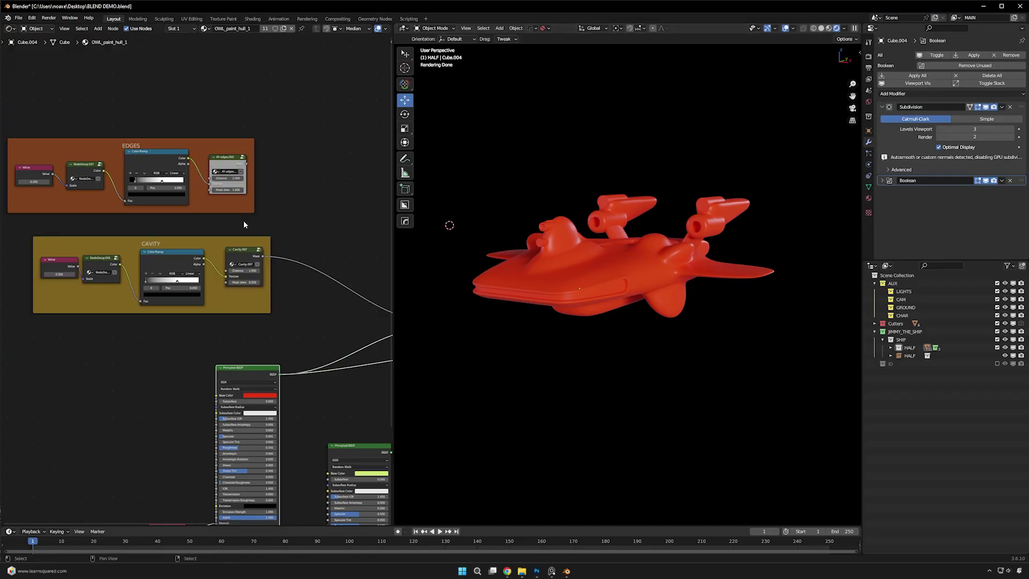
- Route the Mix Shader back to the material output to show the combined red and yellow materials on the ship
ctrl+middle_drag(244, 223, 259, 309)
middle_drag(259, 309, 243, 245)
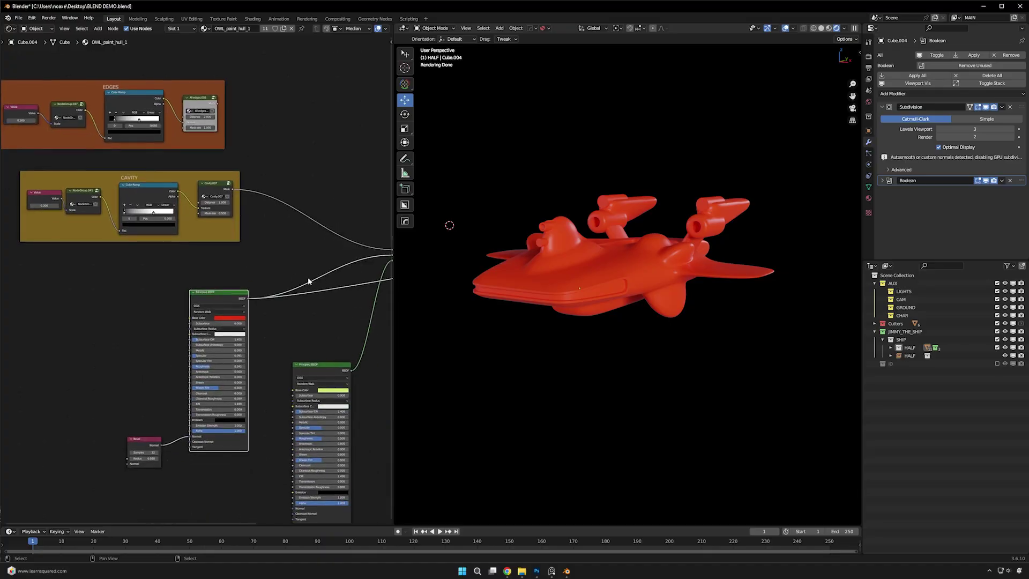
middle_drag(310, 282, 160, 278)
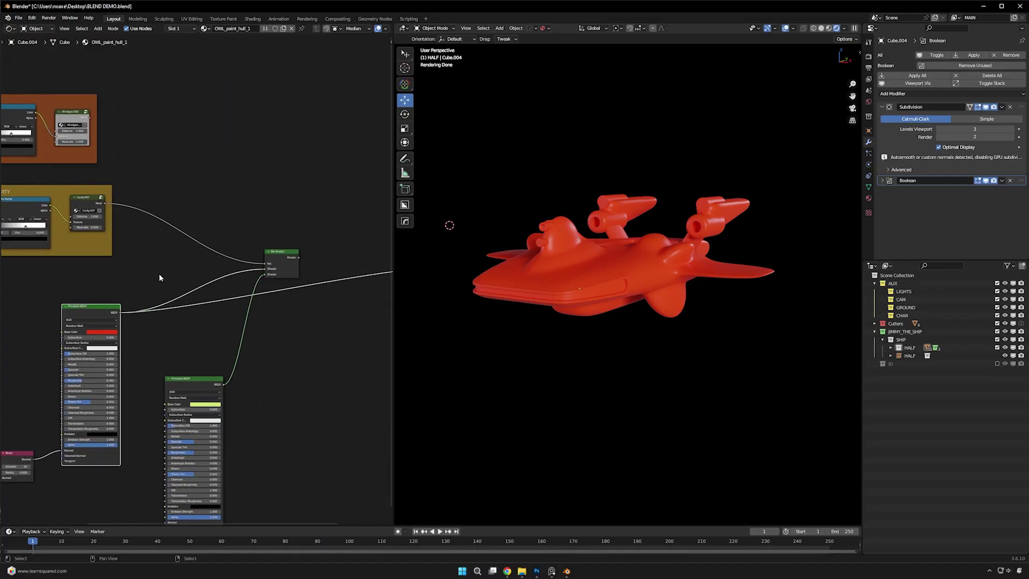
ctrl+shift+click(284, 261)
scroll(598, 302, up, 2)
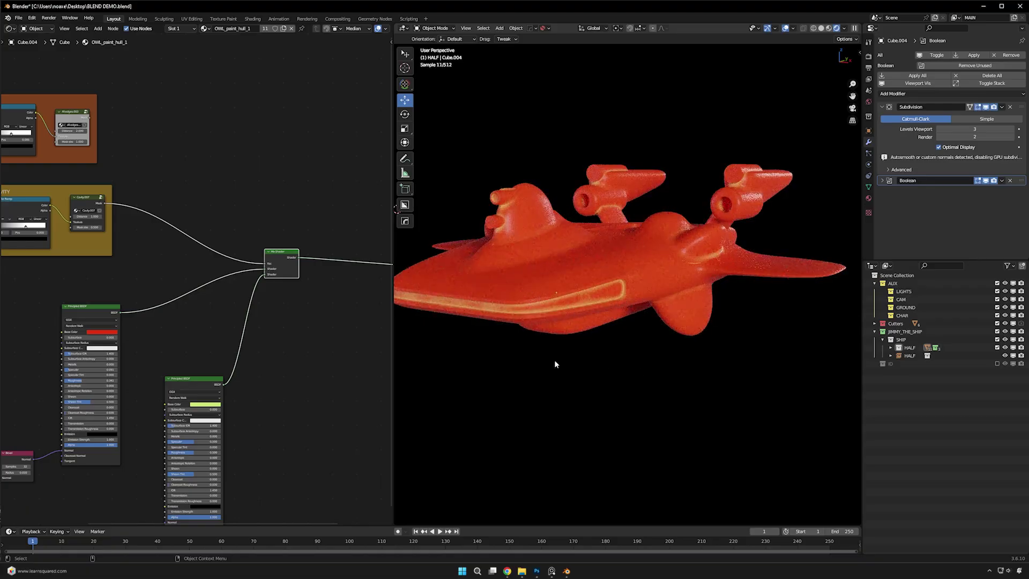
scroll(214, 300, down, 2)
middle_drag(209, 295, 296, 299)
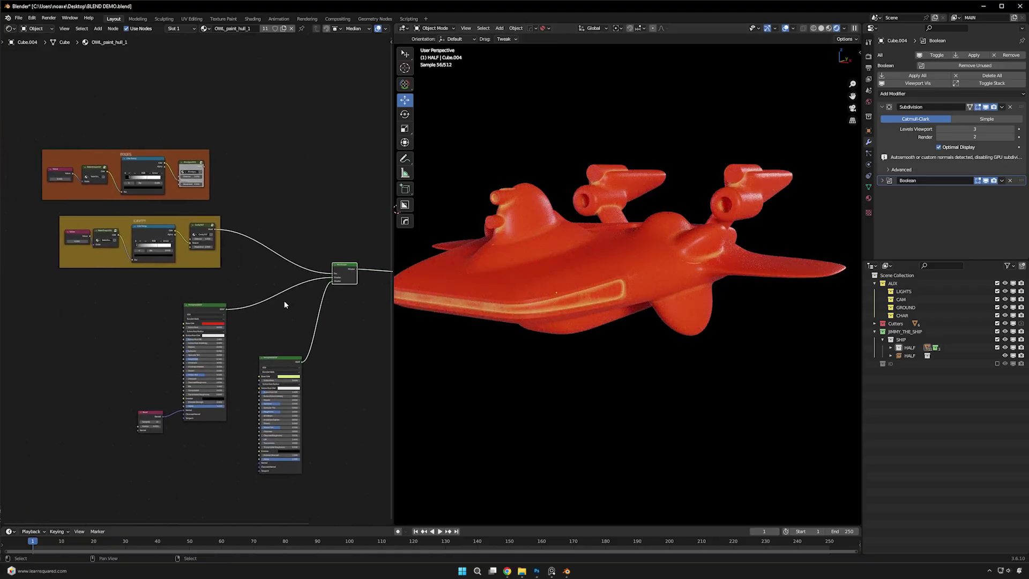
scroll(181, 247, up, 1)
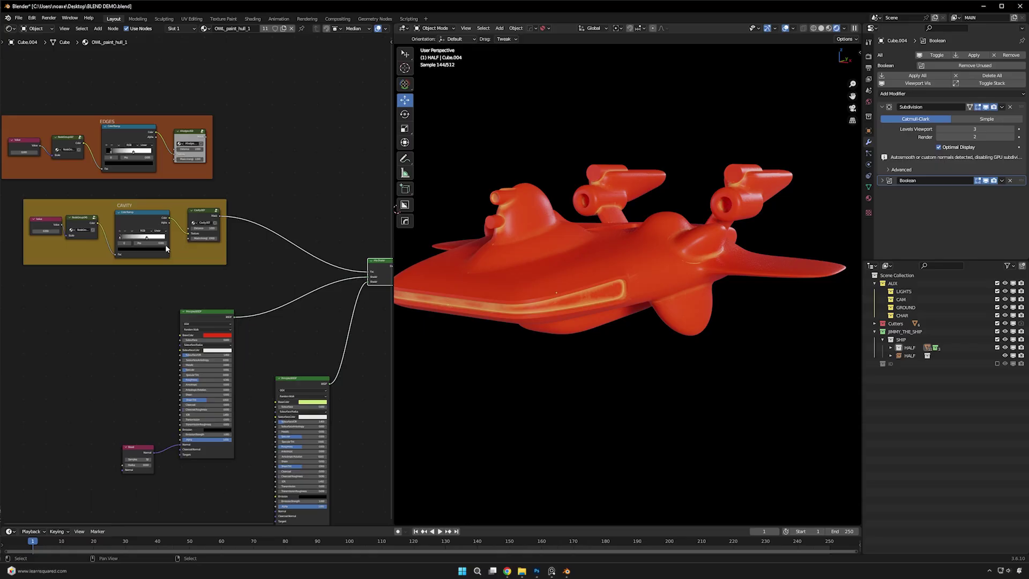
- Connect the Bevel node's Normal output to the Normal input of the yellow-green Principled BSDF as well
middle_drag(248, 335, 170, 289)
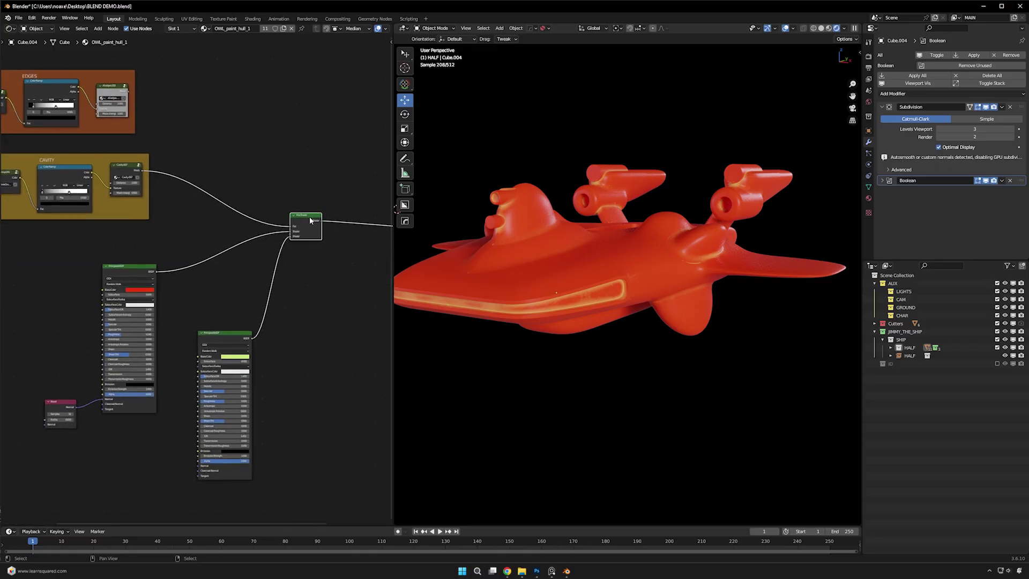
scroll(313, 226, up, 2)
scroll(268, 295, down, 1)
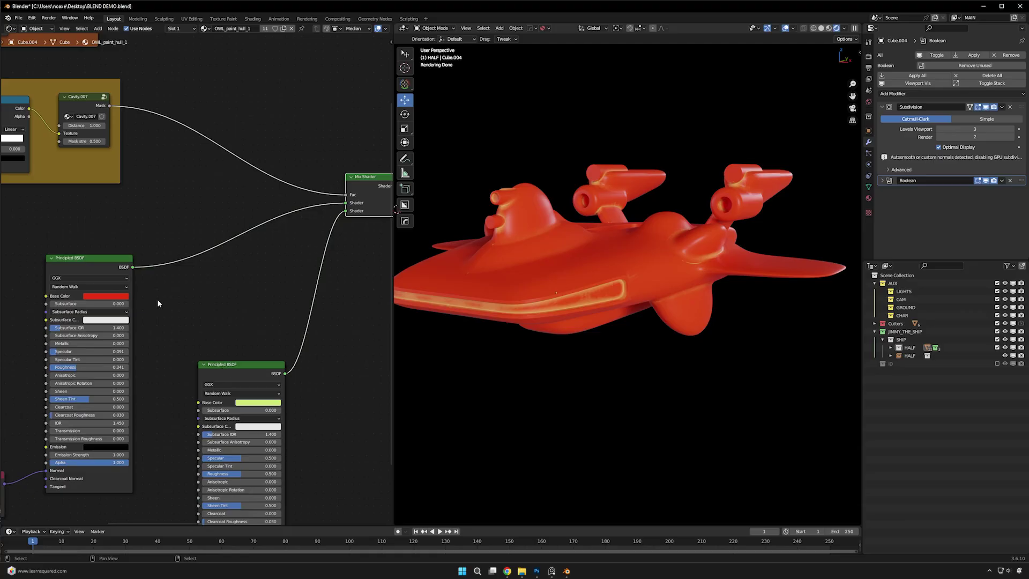
middle_drag(200, 333, 266, 250)
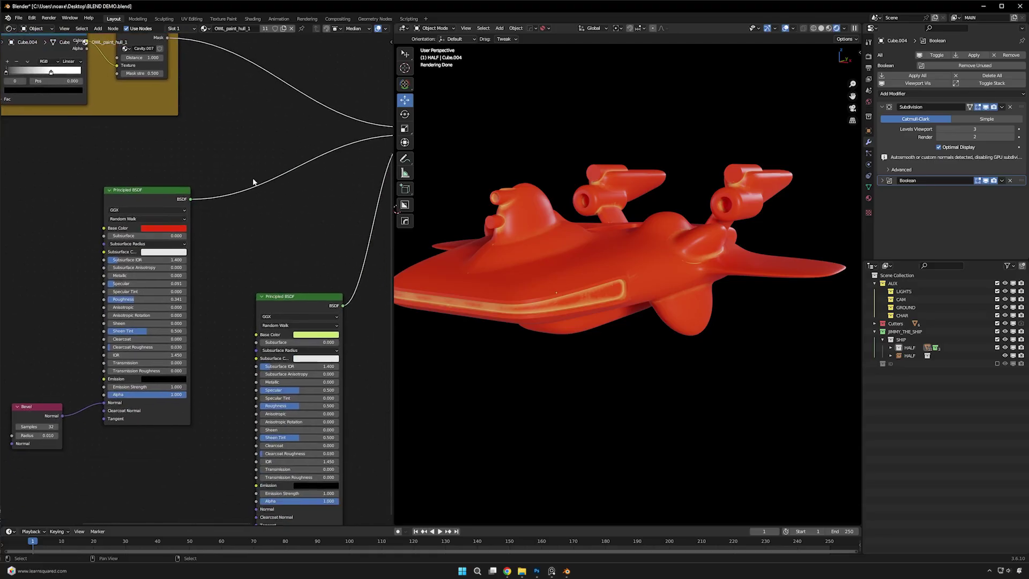
middle_drag(252, 178, 265, 71)
drag(76, 309, 269, 401)
scroll(269, 402, down, 3)
scroll(214, 318, up, 1)
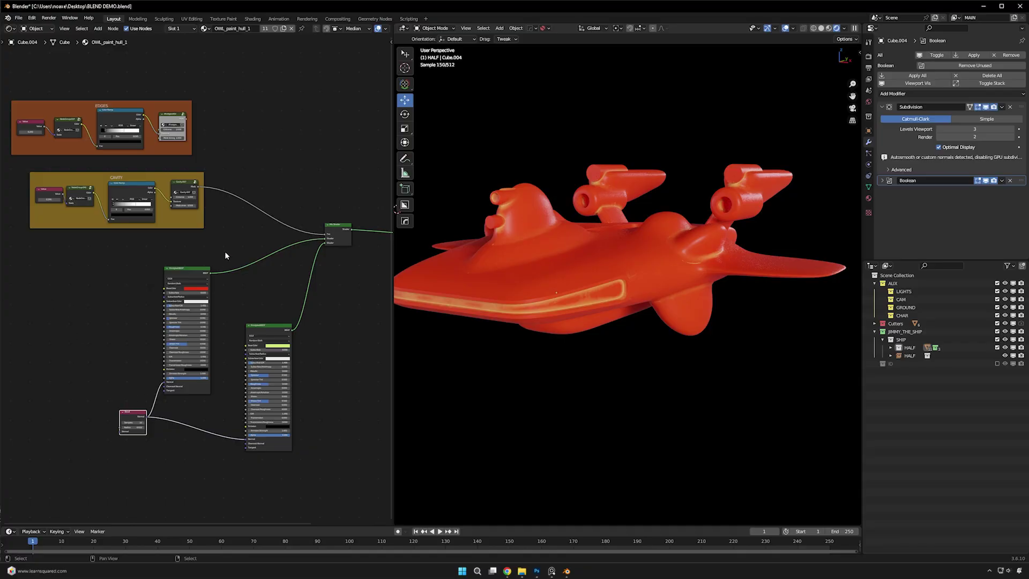
scroll(187, 256, up, 3)
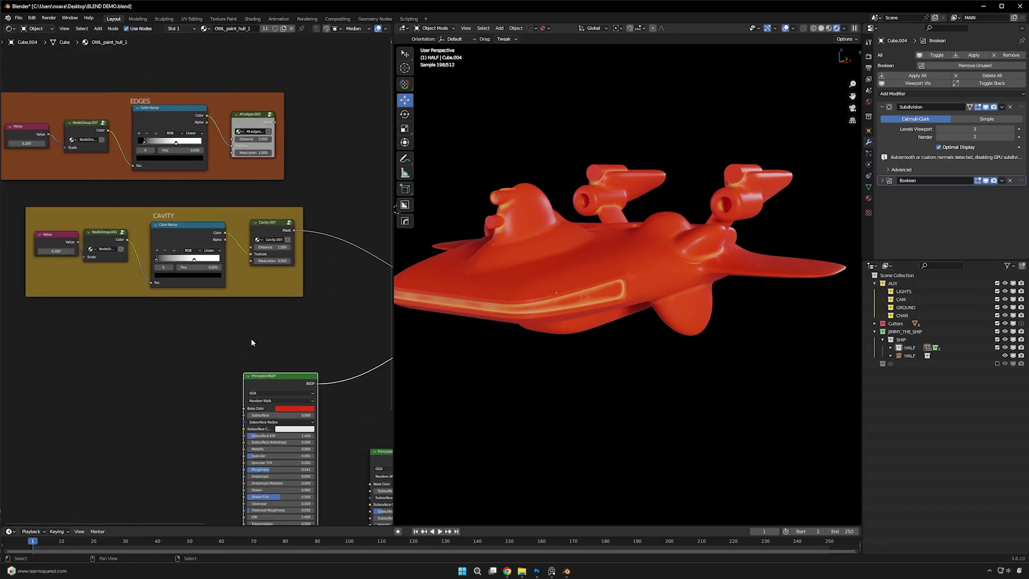
- Preview the Cavity node's mask on the ship and set its Distance to 0.680 and Mask strength to 1.770
middle_drag(164, 266, 231, 335)
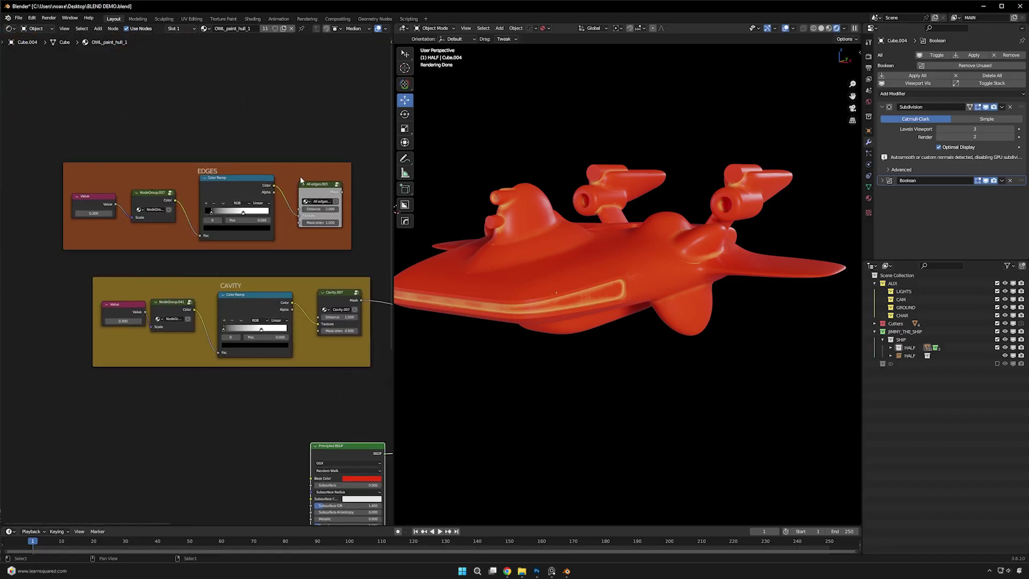
drag(300, 176, 310, 174)
middle_drag(338, 299, 207, 257)
ctrl+shift+click(207, 256)
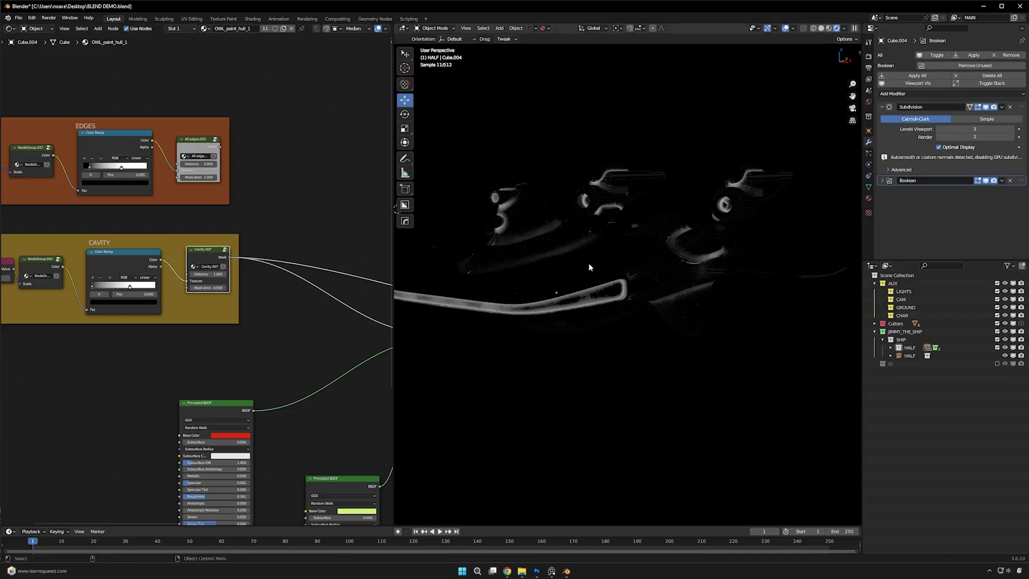
middle_drag(588, 266, 562, 267)
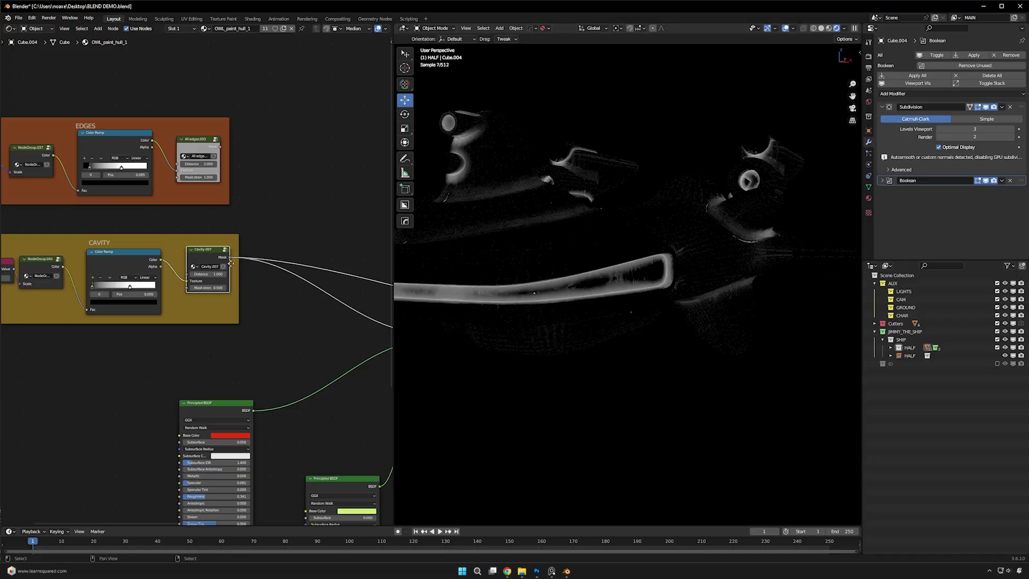
ctrl+scroll(206, 274, up, 1)
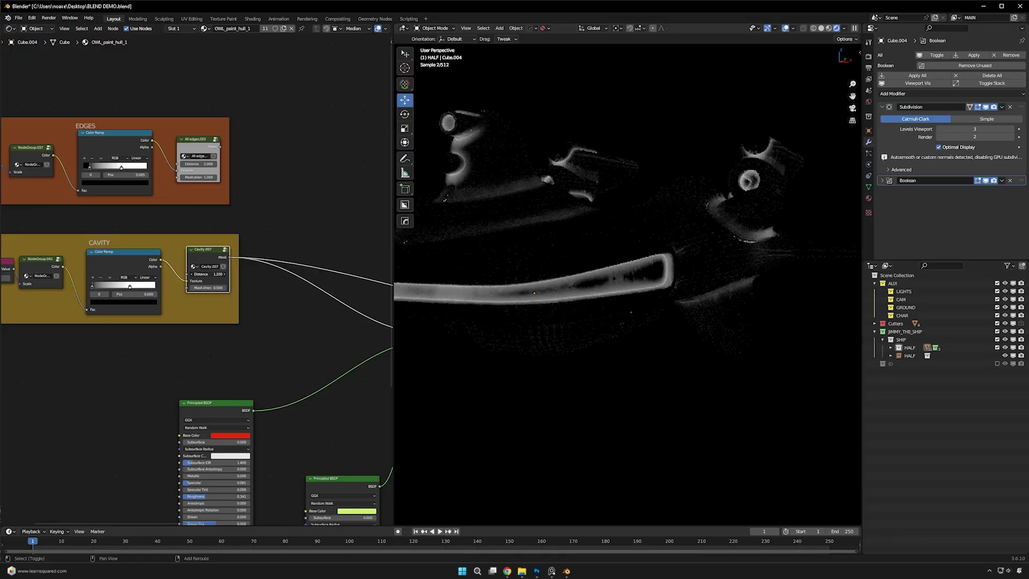
drag(206, 274, 185, 274)
drag(210, 274, 171, 274)
- Inspect the cavity mask close-up on the hull recess and open the Cavity frame's NodeGroup.041 for editing
scroll(210, 288, down, 2)
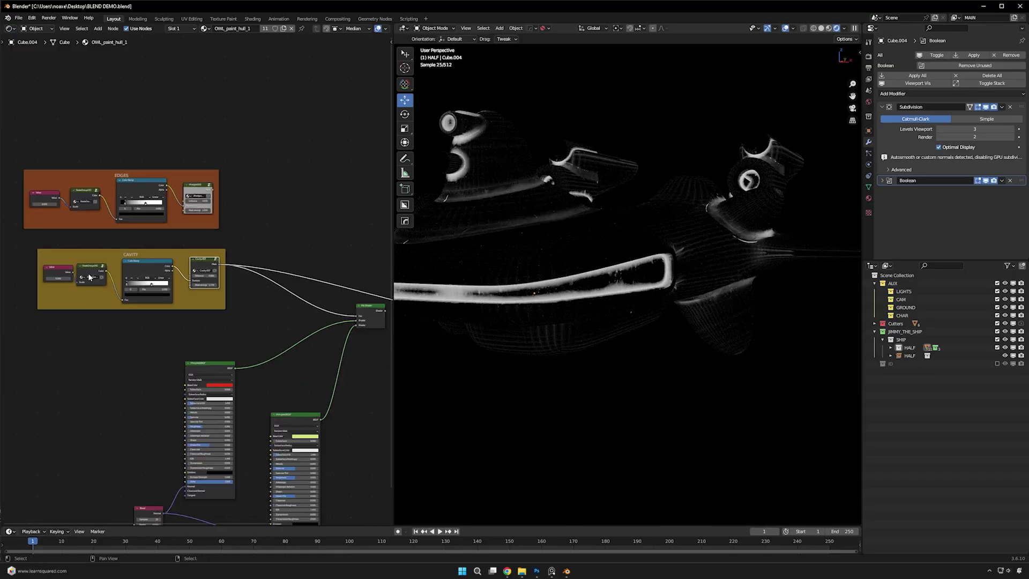
scroll(605, 289, up, 5)
scroll(620, 306, down, 2)
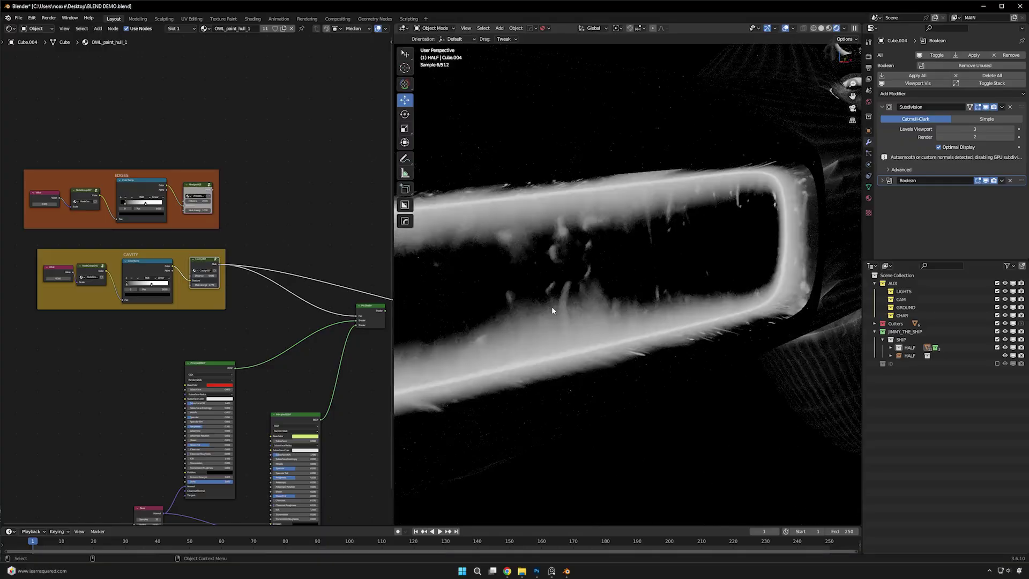
click(84, 277)
scroll(81, 276, up, 2)
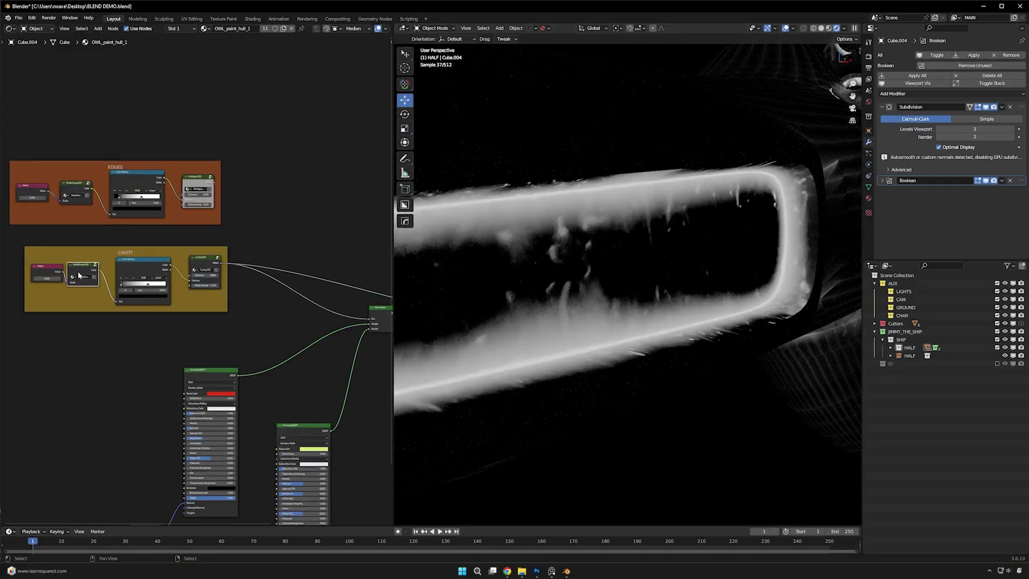
middle_drag(84, 281, 114, 263)
key(Tab)
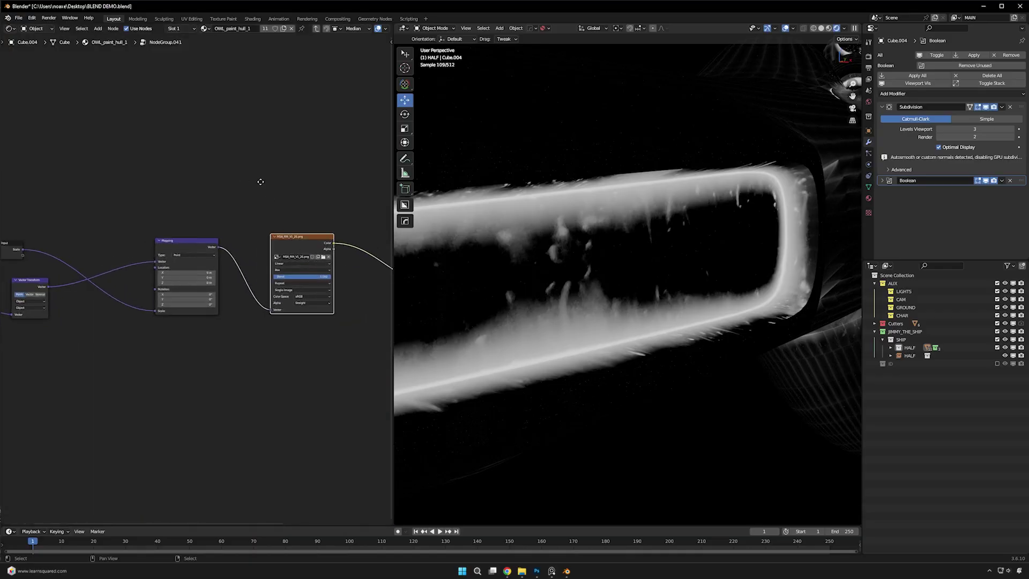
- Enlarge the node editor and preview the group's image texture Color output on the ship
middle_drag(308, 237, 401, 237)
drag(395, 237, 528, 244)
middle_drag(489, 251, 435, 252)
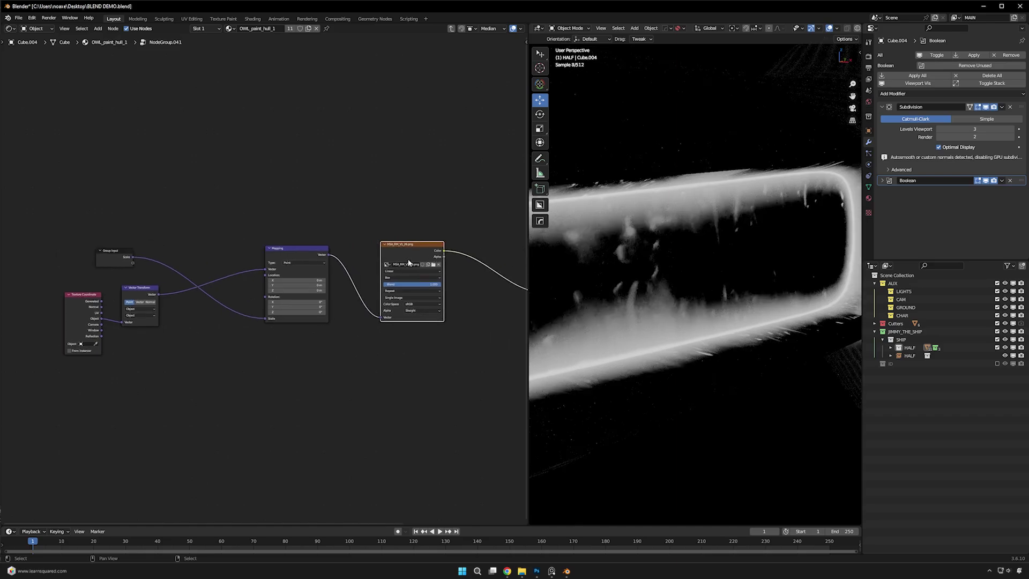
scroll(443, 268, up, 1)
mouse_move(632, 289)
middle_down()
mouse_move(671, 310)
mouse_move(734, 241)
mouse_move(643, 280)
mouse_move(643, 291)
middle_up()
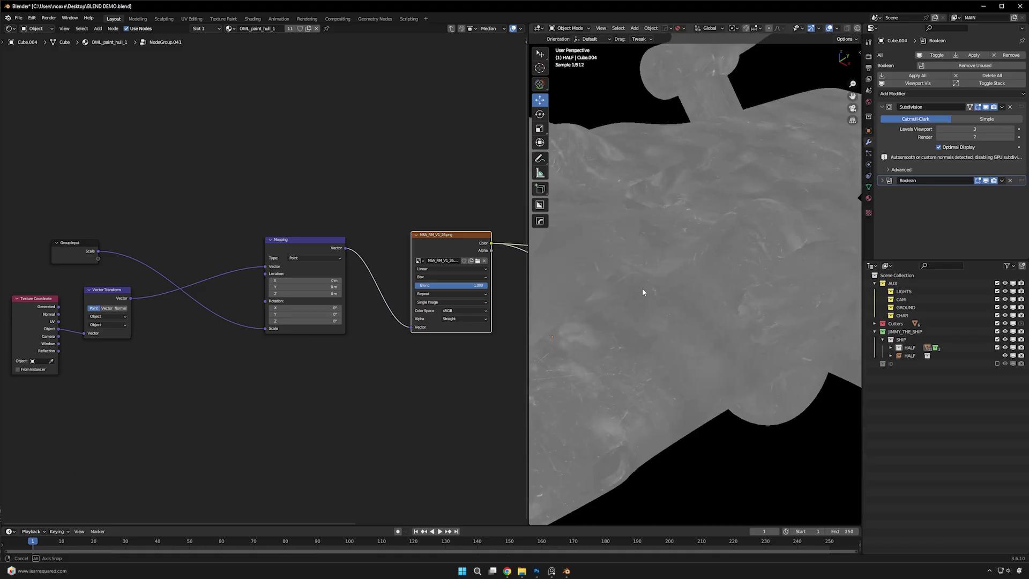
- Leave the texture group and route the Mix Shader back to the material output
key(Tab)
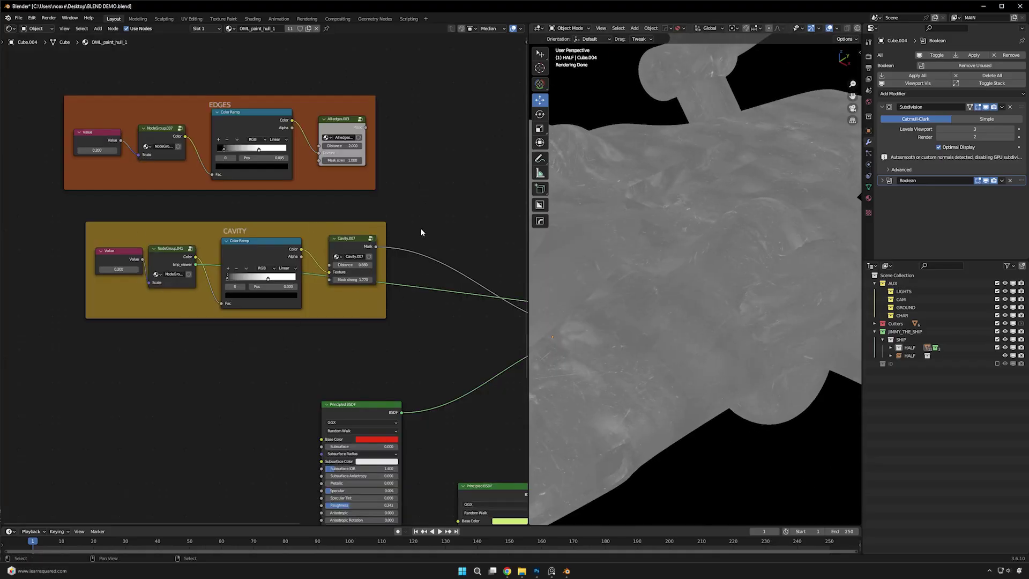
middle_drag(444, 263, 263, 239)
ctrl+shift+click(463, 308)
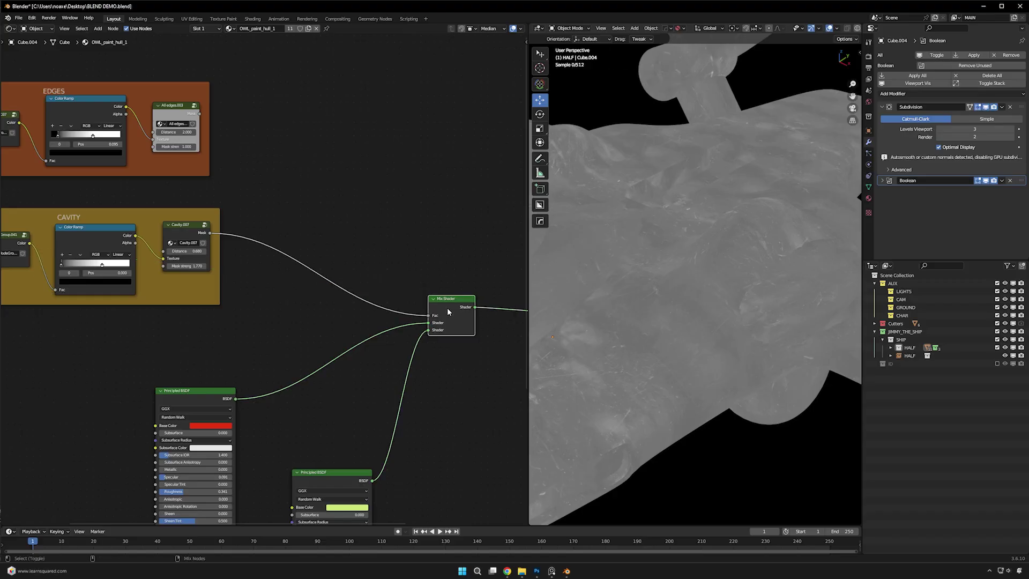
- Open the Cavity.007 group in a wider node editor and examine its Map Range, Ambient Occlusion and Subtract chains
middle_drag(368, 263, 484, 259)
click(295, 232)
key(Tab)
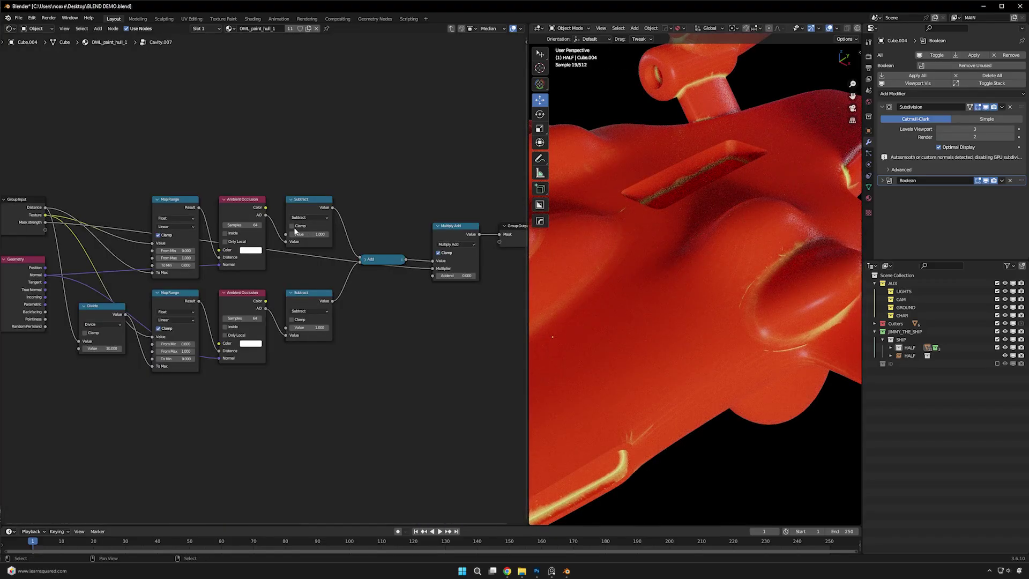
drag(528, 310, 804, 318)
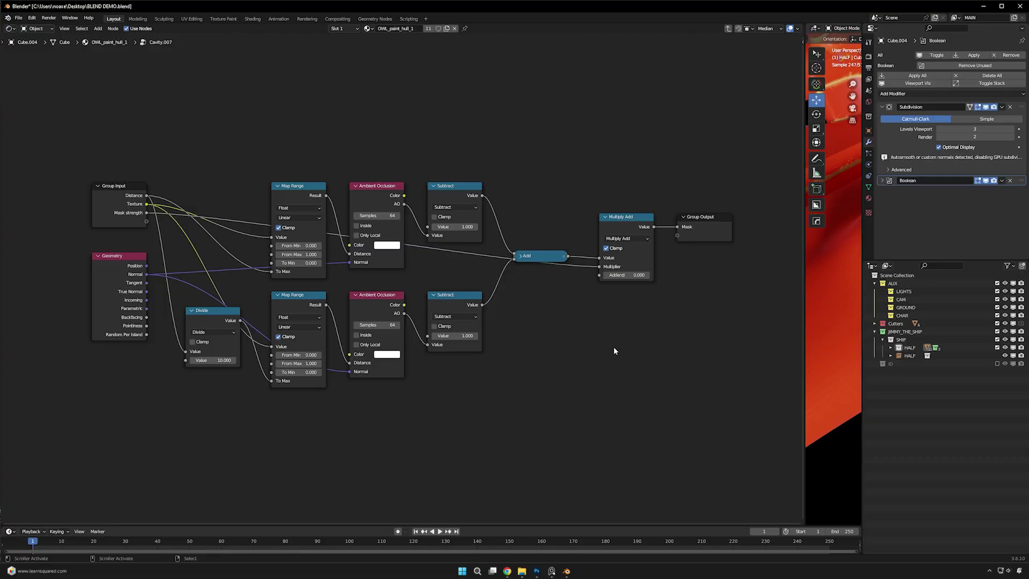
scroll(614, 350, up, 1)
middle_drag(613, 350, 620, 342)
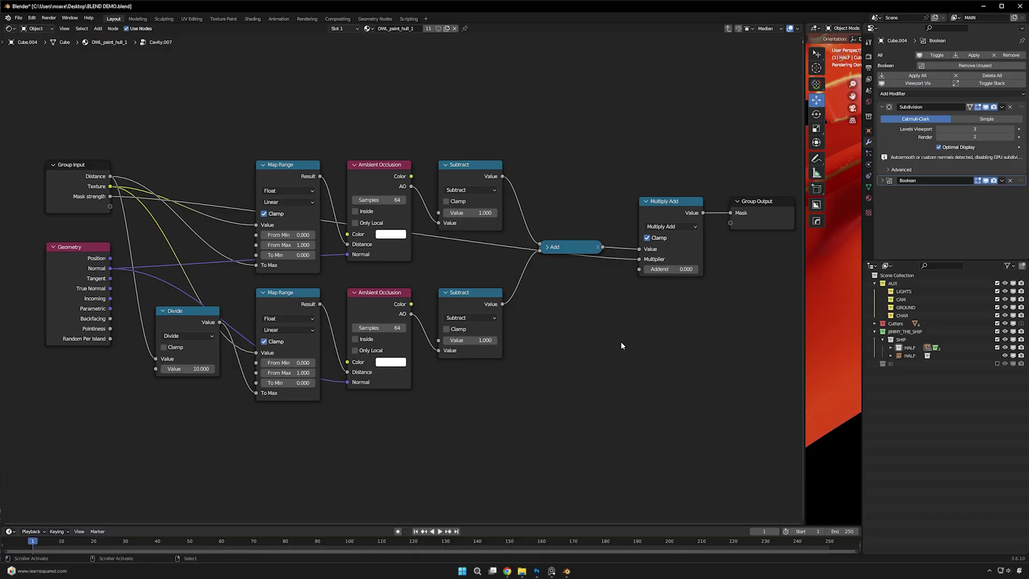
middle_drag(621, 342, 610, 340)
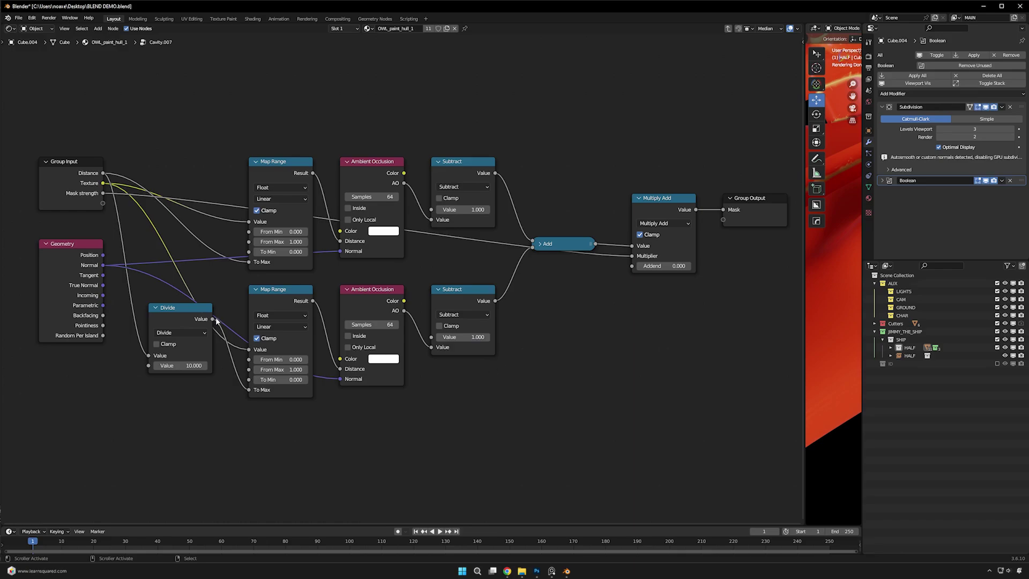
- Move the Divide node away from the crossing links and expand the collapsed Add node in the Cavity group
drag(196, 319, 171, 344)
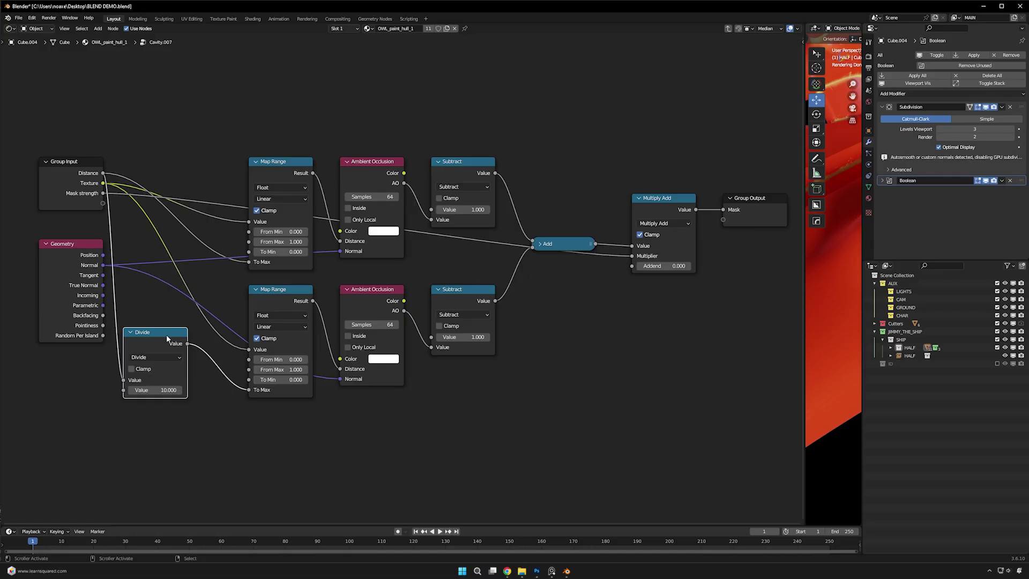
drag(166, 335, 168, 327)
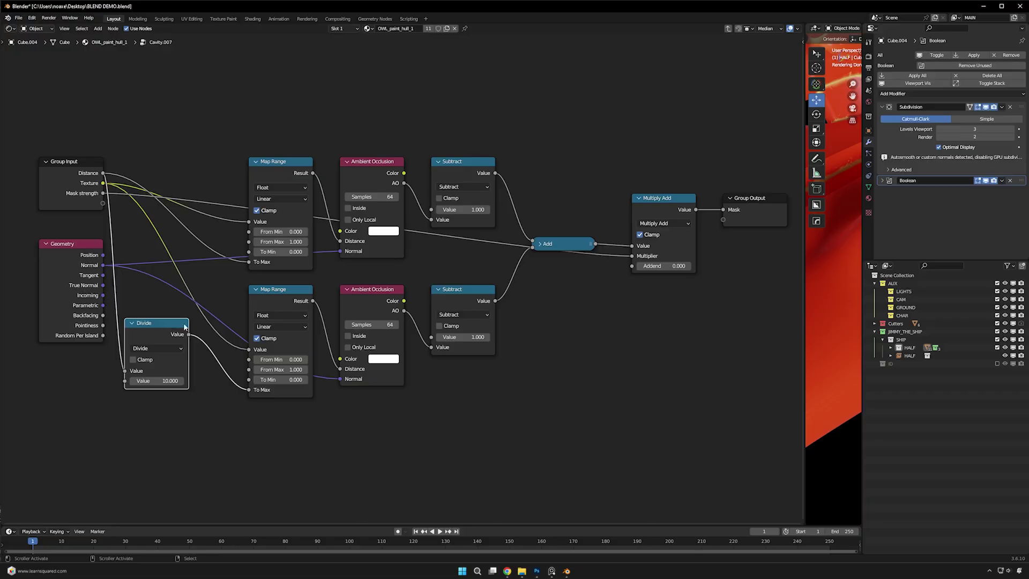
click(540, 245)
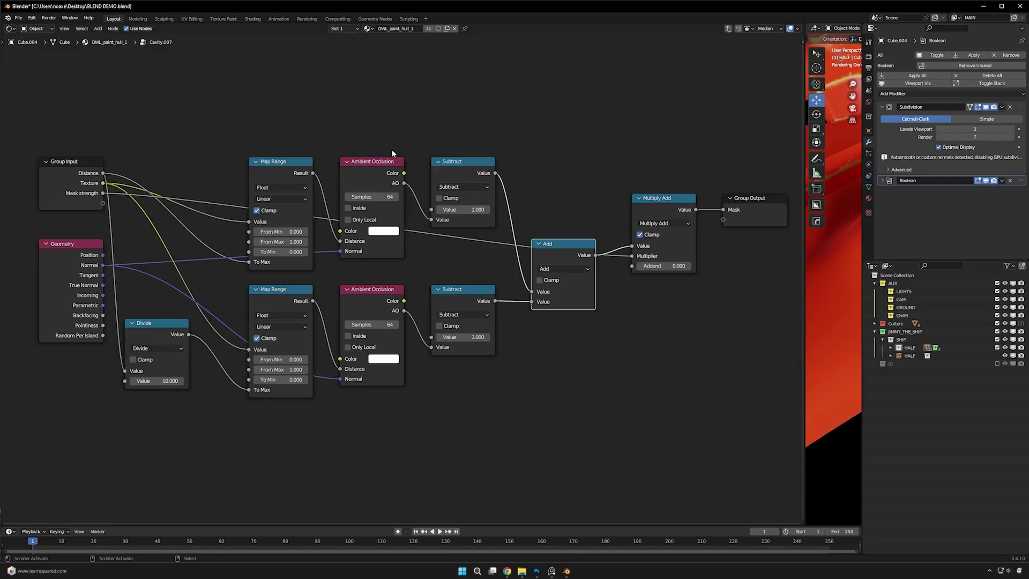
key(Home)
drag(804, 293, 825, 301)
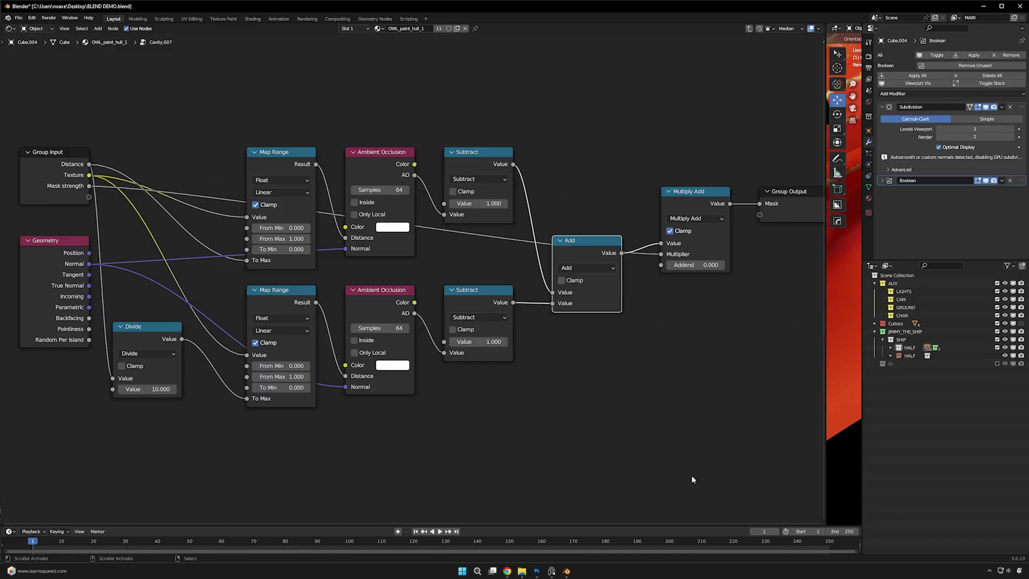
click(578, 420)
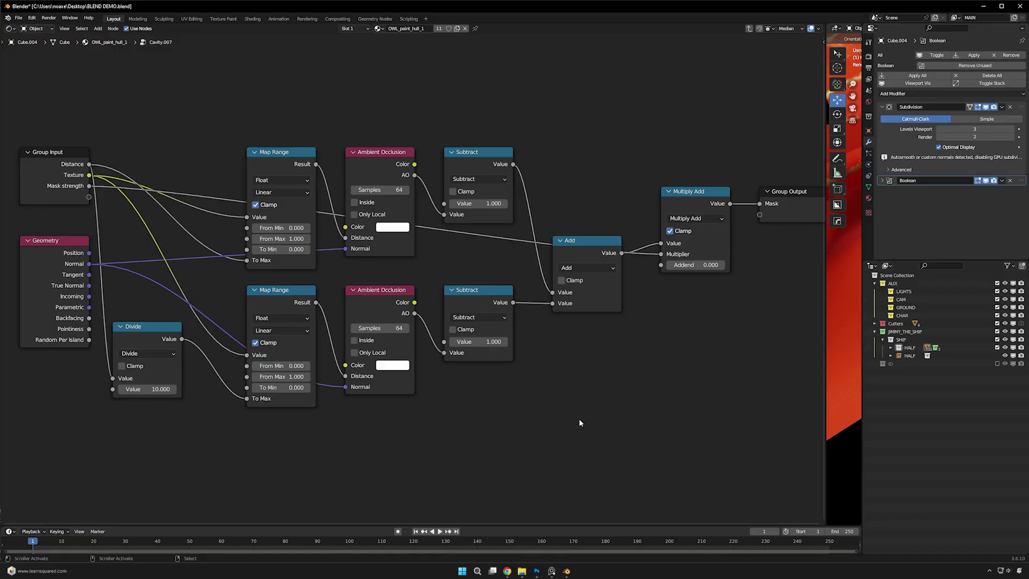
- Leave the Cavity group and move the Cavity frame's Color Ramp and NodeGroup.041 closer to the Cavity node
key(Tab)
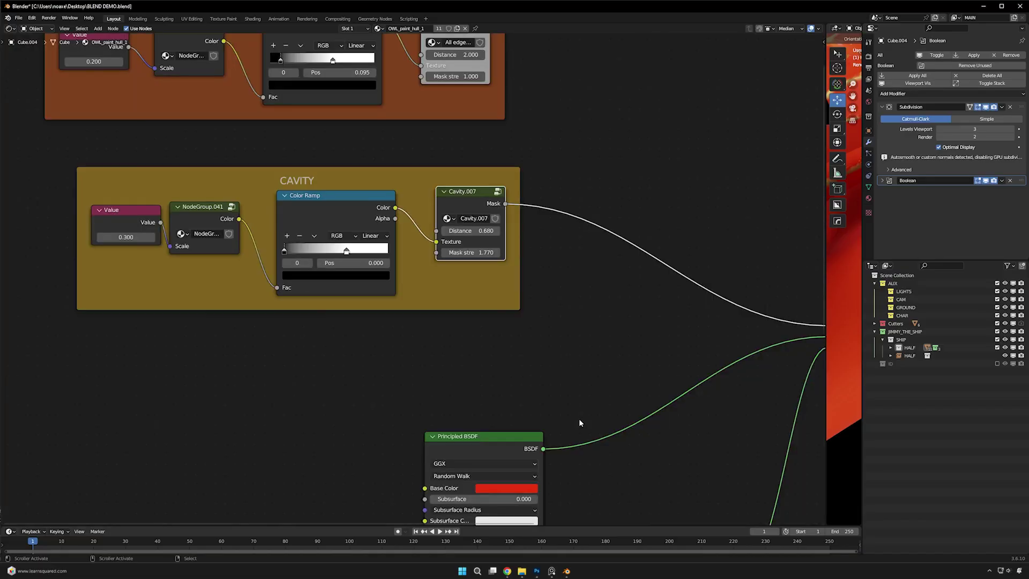
drag(386, 224, 412, 223)
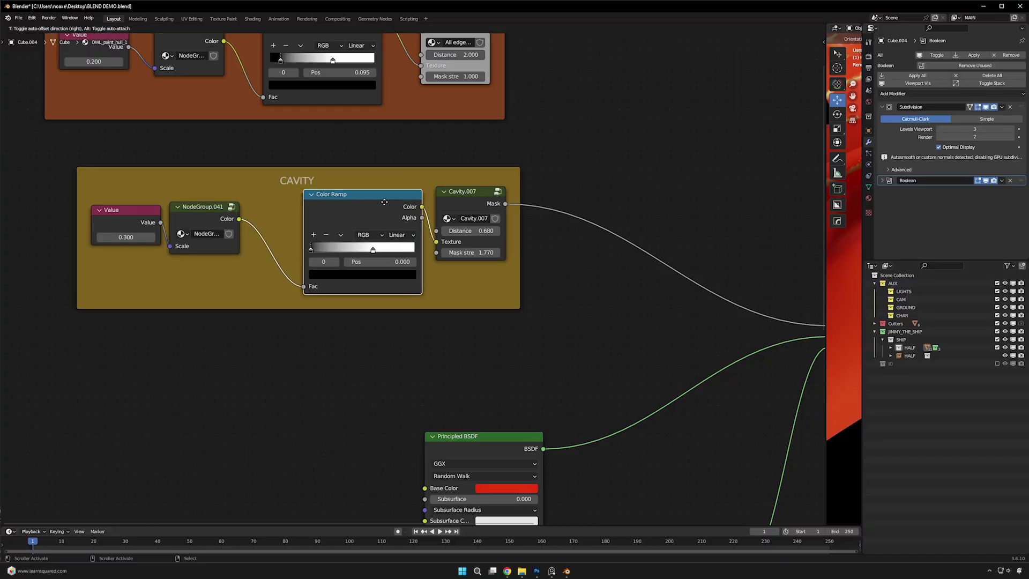
drag(193, 213, 243, 200)
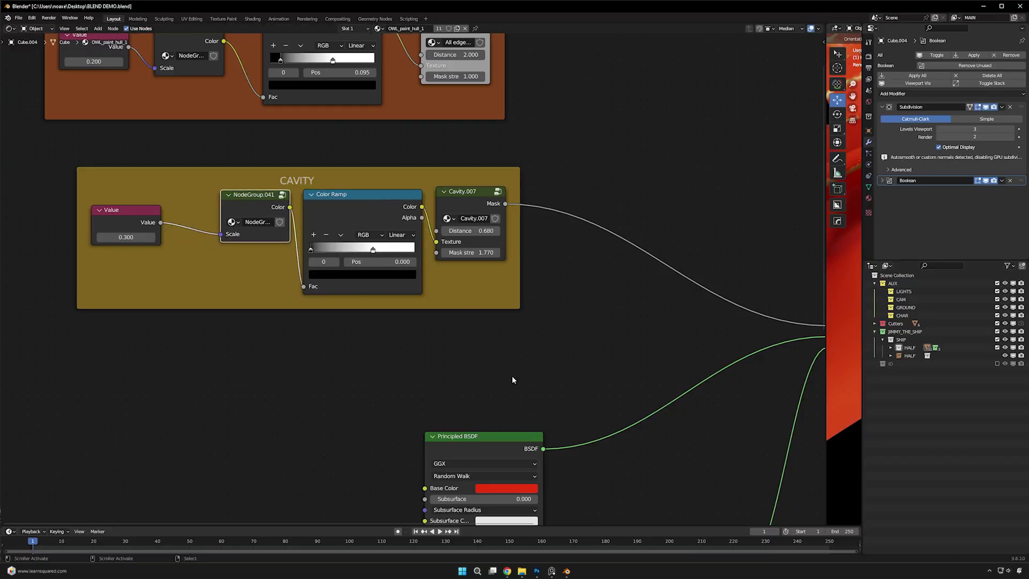
- Enlarge the rendered ship view and set the Cavity Color Ramp's white stop to position 0.732
scroll(536, 369, down, 3)
drag(823, 319, 389, 319)
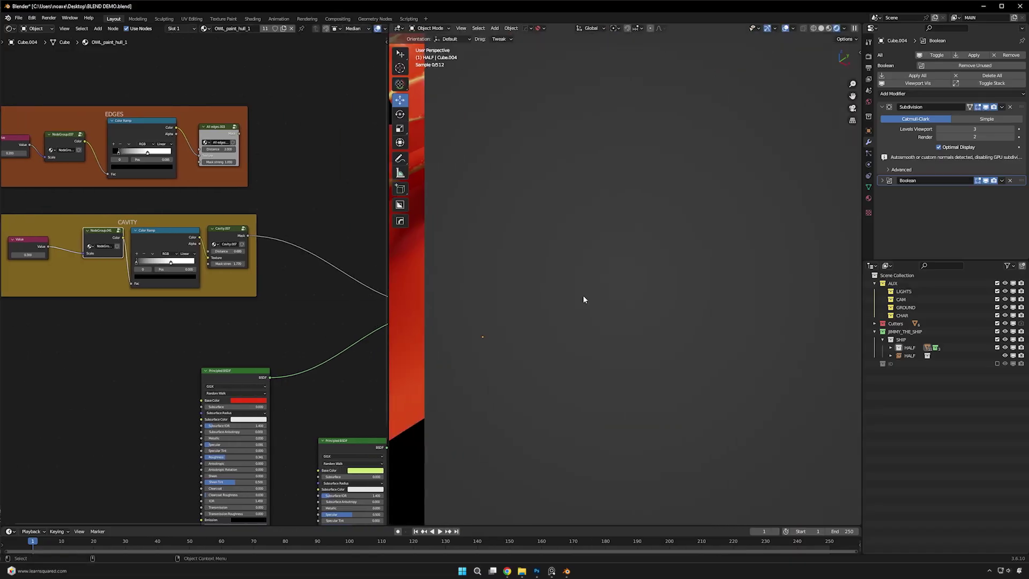
middle_drag(637, 320, 697, 381)
scroll(194, 281, up, 2)
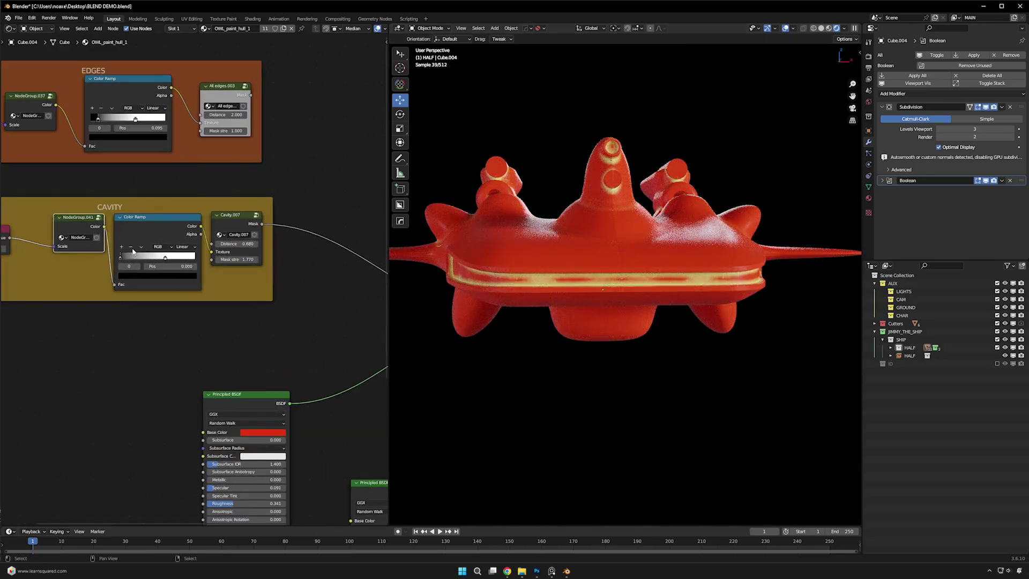
drag(118, 257, 173, 259)
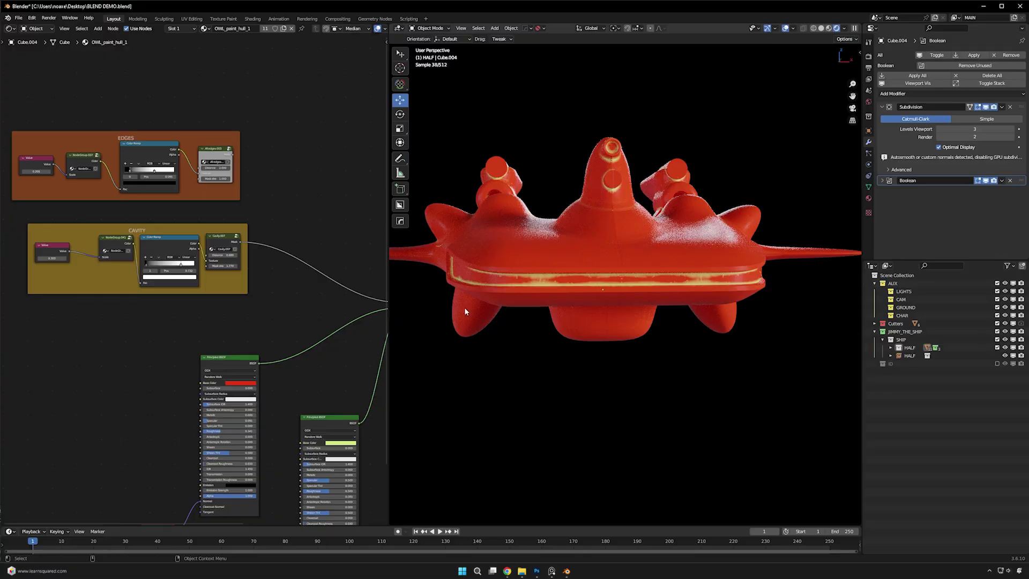
- Inside the All edges.003 group, set the Bevel node's Samples to 32 and move the Geometry node slightly lower
scroll(250, 249, up, 3)
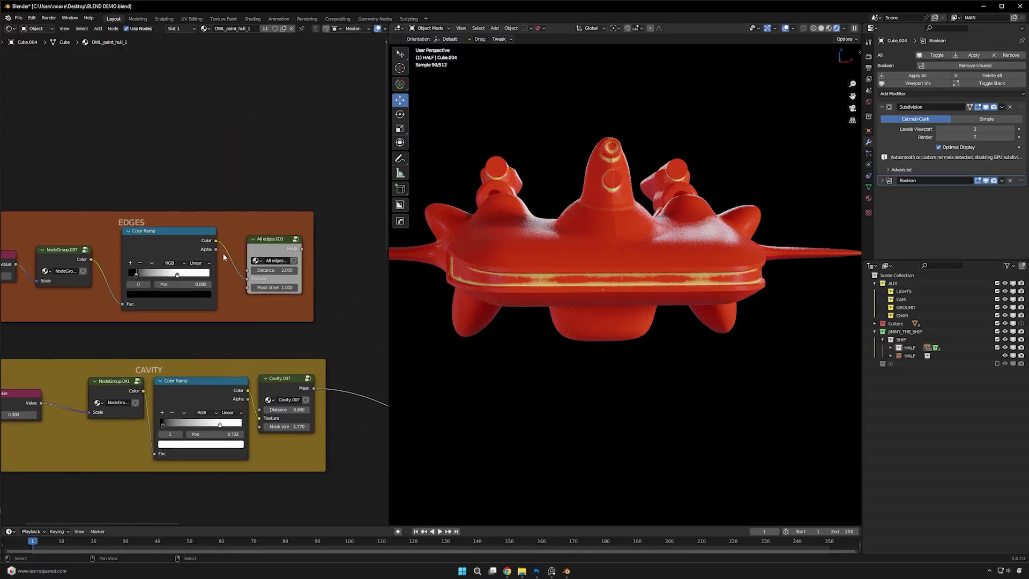
key(Tab)
drag(382, 266, 806, 262)
scroll(543, 219, up, 3)
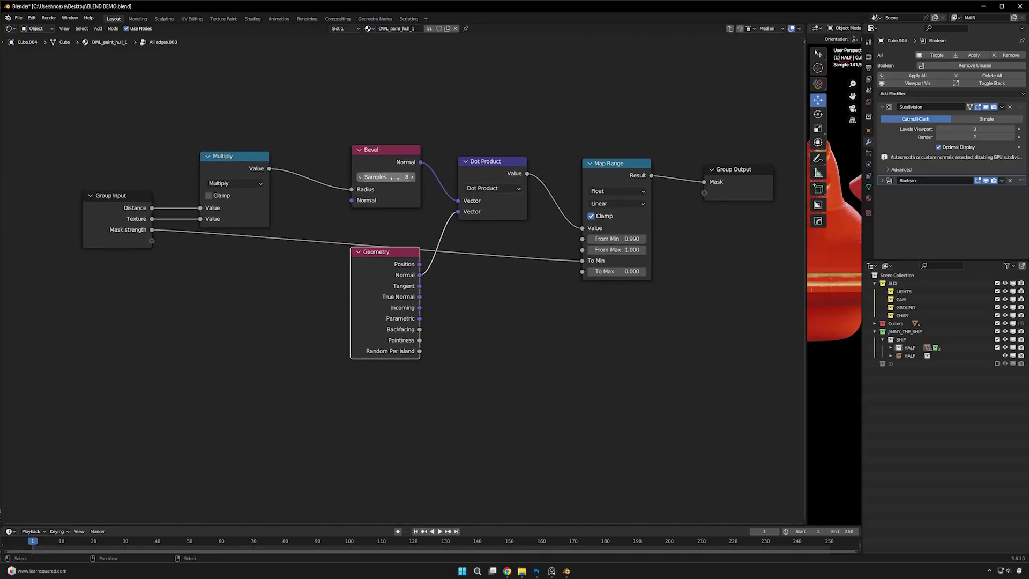
click(397, 178)
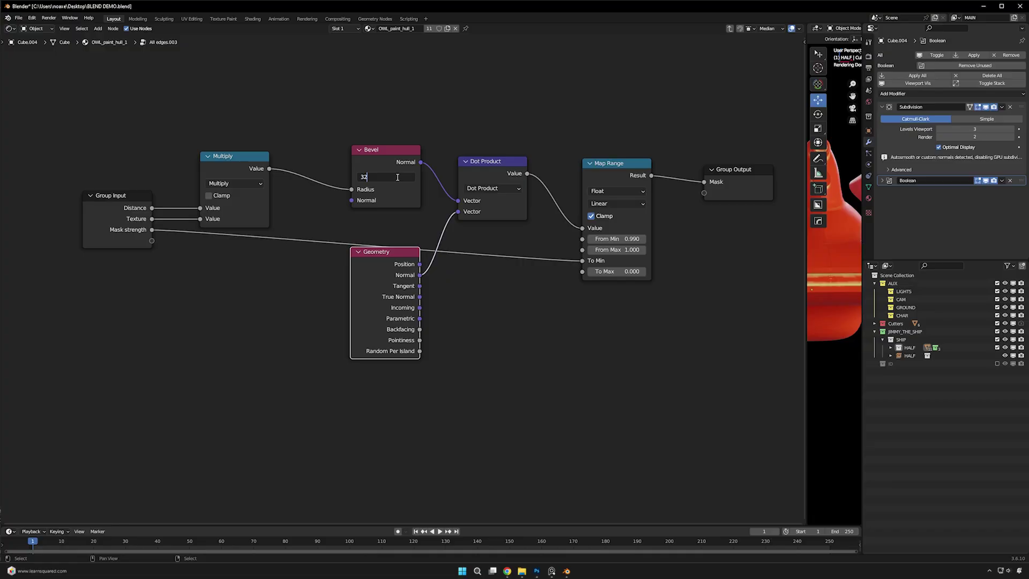
key(Return)
drag(414, 263, 407, 284)
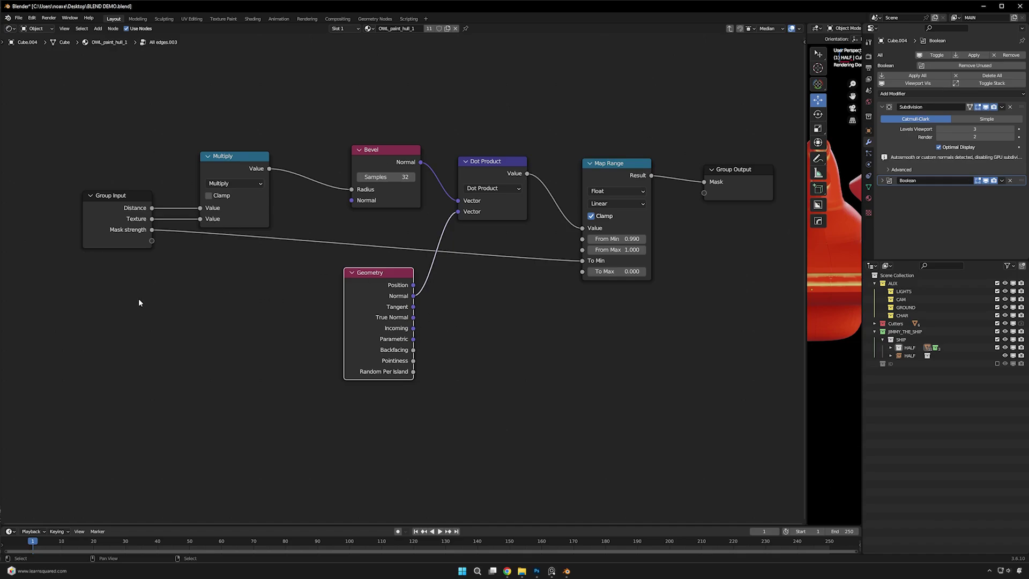
scroll(139, 302, up, 1)
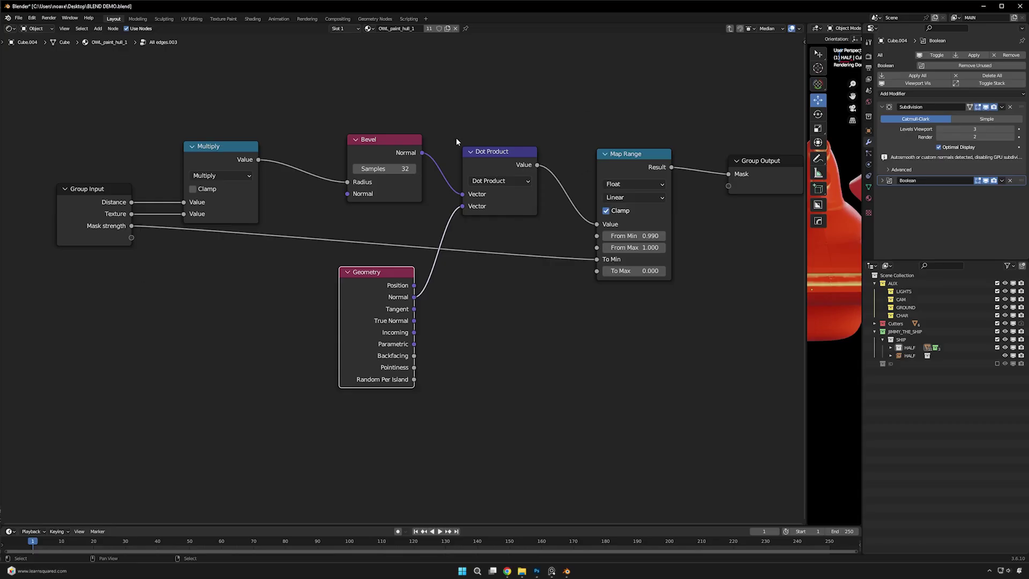
key(Tab)
- Duplicate the Mix Shader, insert the copy before the Material Output, and connect the All edges Mask to its Fac input
scroll(409, 119, down, 3)
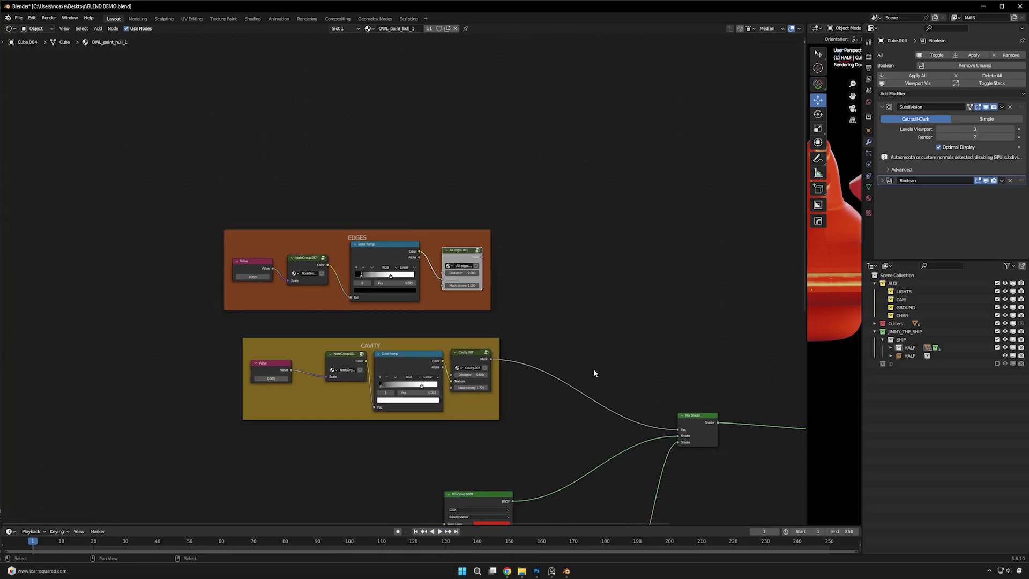
middle_drag(592, 372, 276, 289)
drag(410, 314, 390, 338)
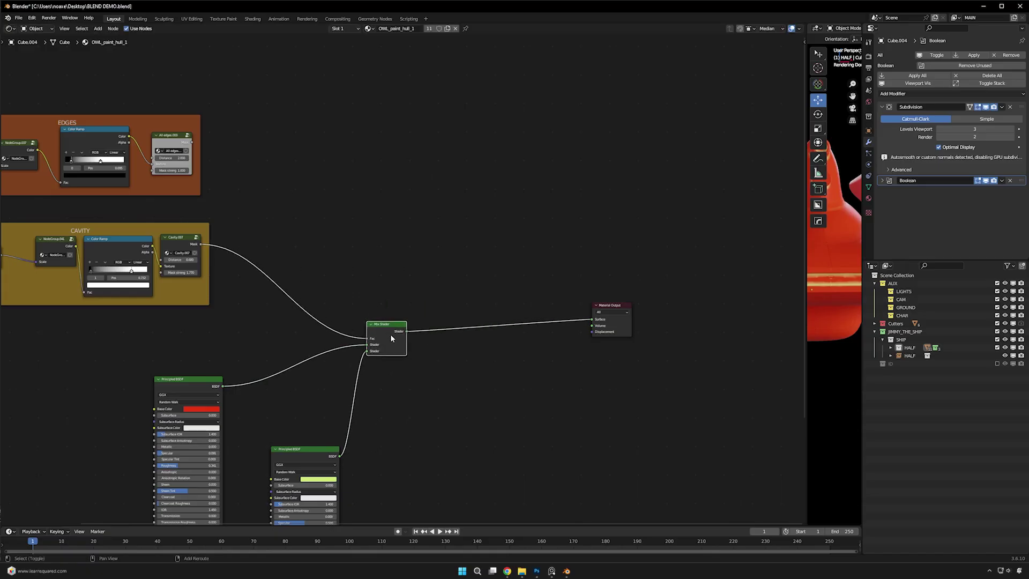
key(shift+d)
click(489, 314)
drag(192, 142, 472, 316)
middle_drag(471, 323, 445, 217)
- Duplicate the yellow Principled BSDF, space the nodes apart, and connect the copy to the second Mix Shader's lower Shader input
click(288, 358)
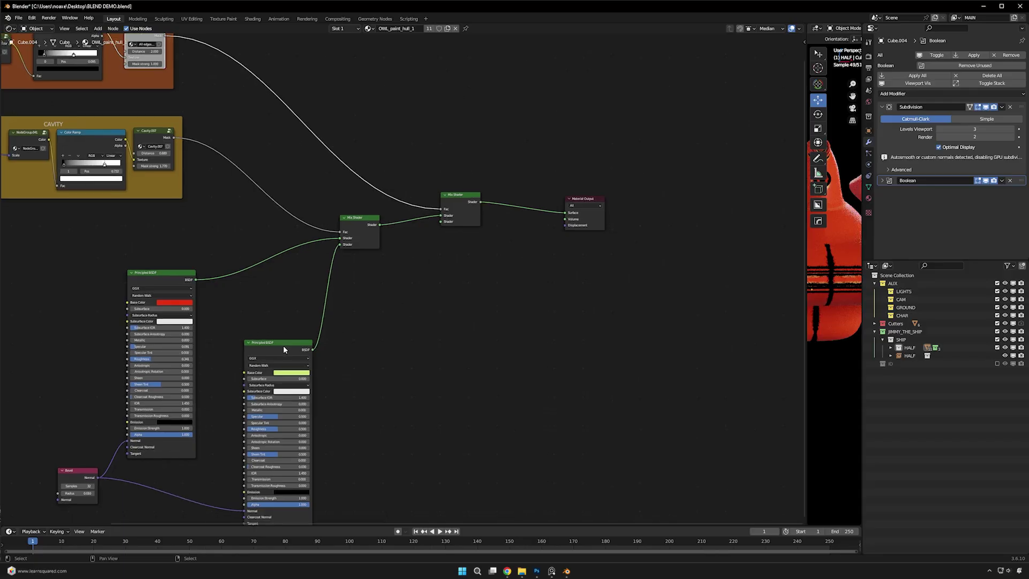
key(shift+d)
click(379, 345)
drag(298, 347, 518, 342)
drag(368, 340, 304, 333)
drag(506, 343, 444, 379)
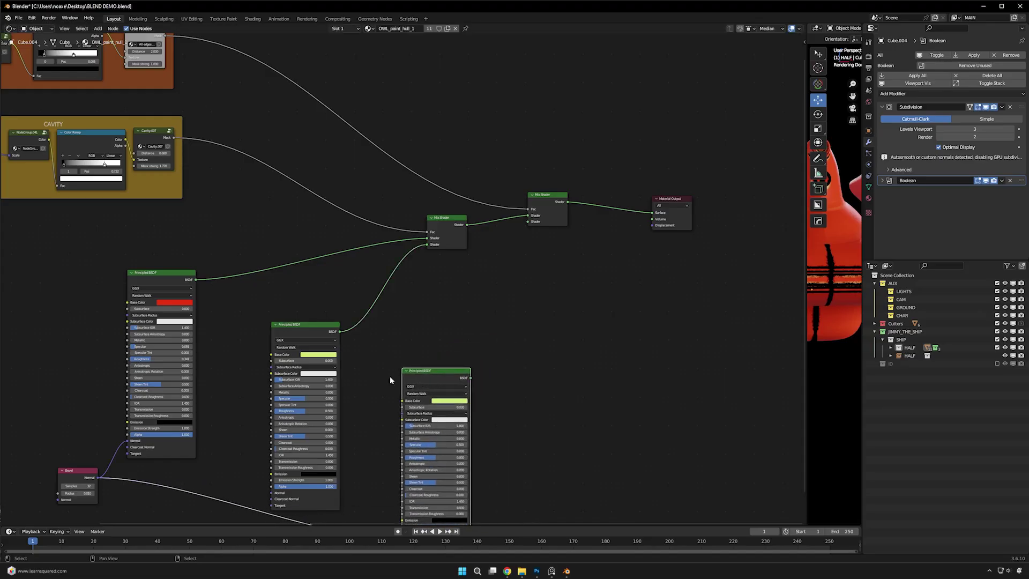
middle_drag(446, 382, 610, 379)
drag(636, 375, 694, 220)
- Move the red Principled BSDF slightly closer to the first yellow one and widen the rendered ship view
drag(292, 301, 209, 292)
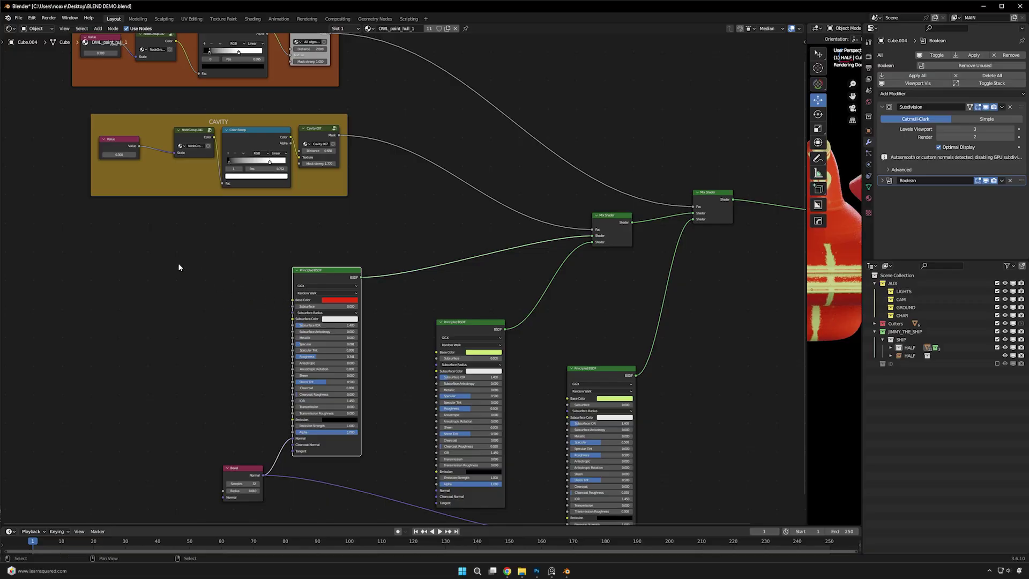
ctrl+scroll(282, 284, left, 5)
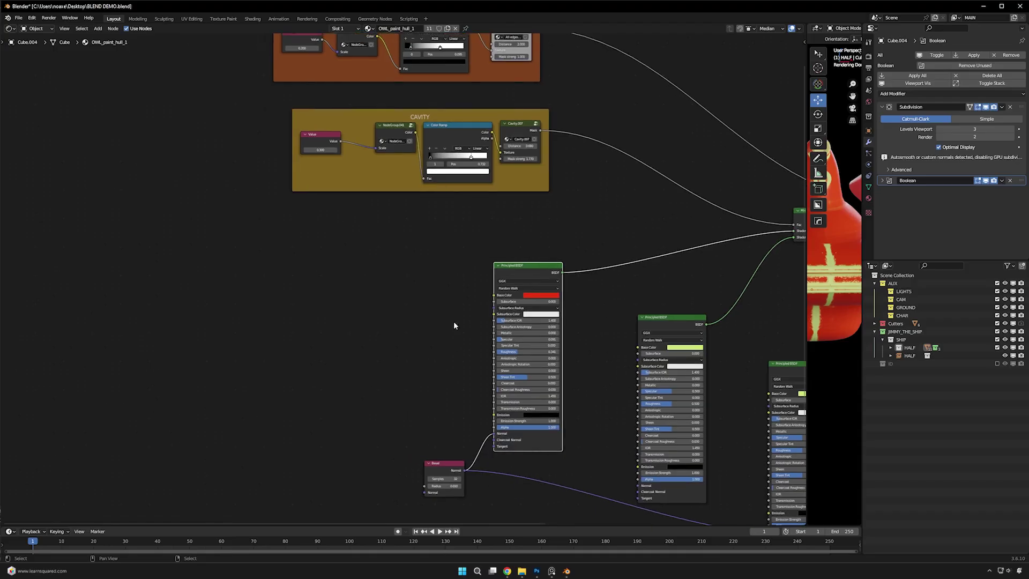
drag(525, 273, 547, 272)
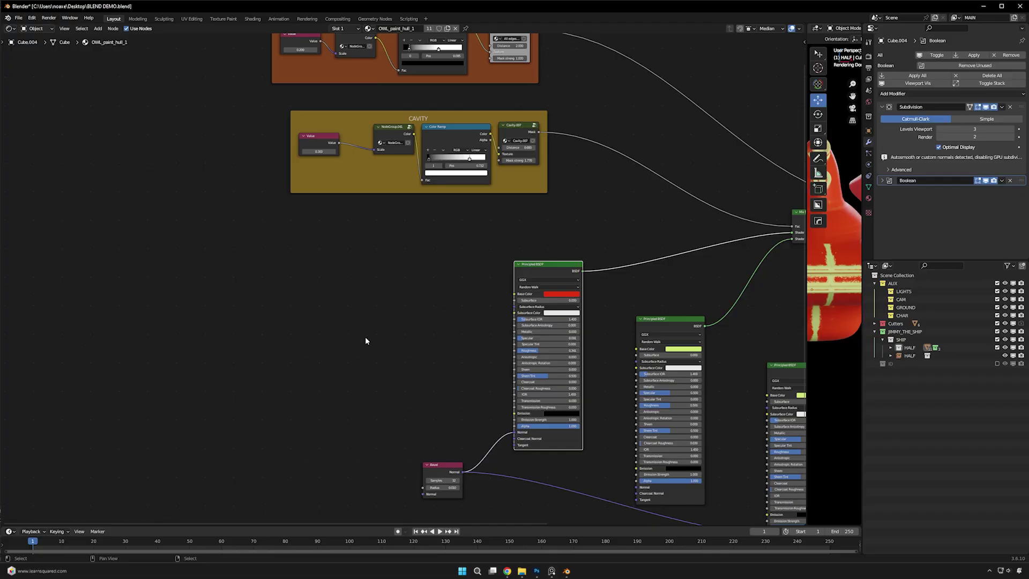
key(Home)
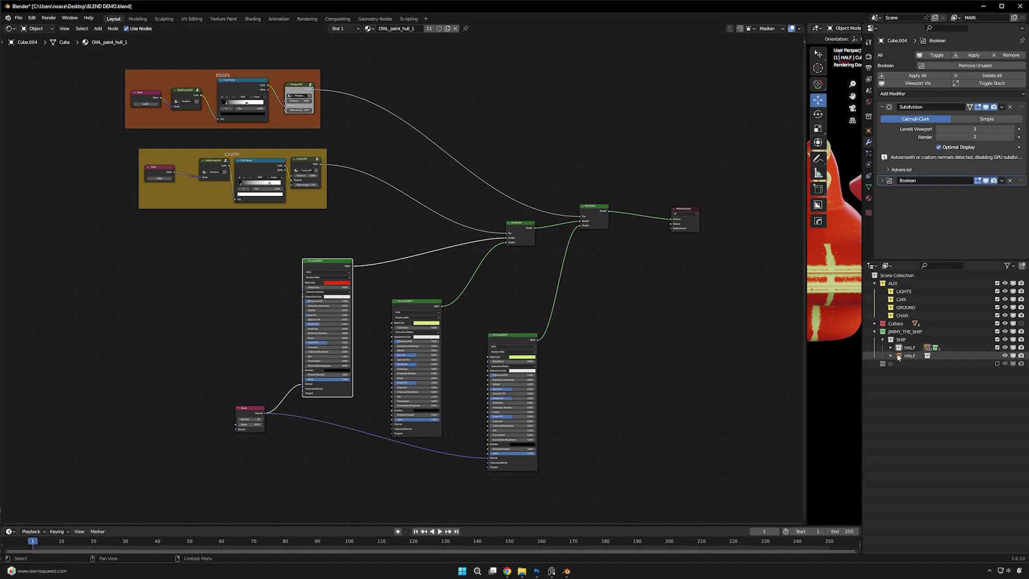
drag(807, 383, 508, 375)
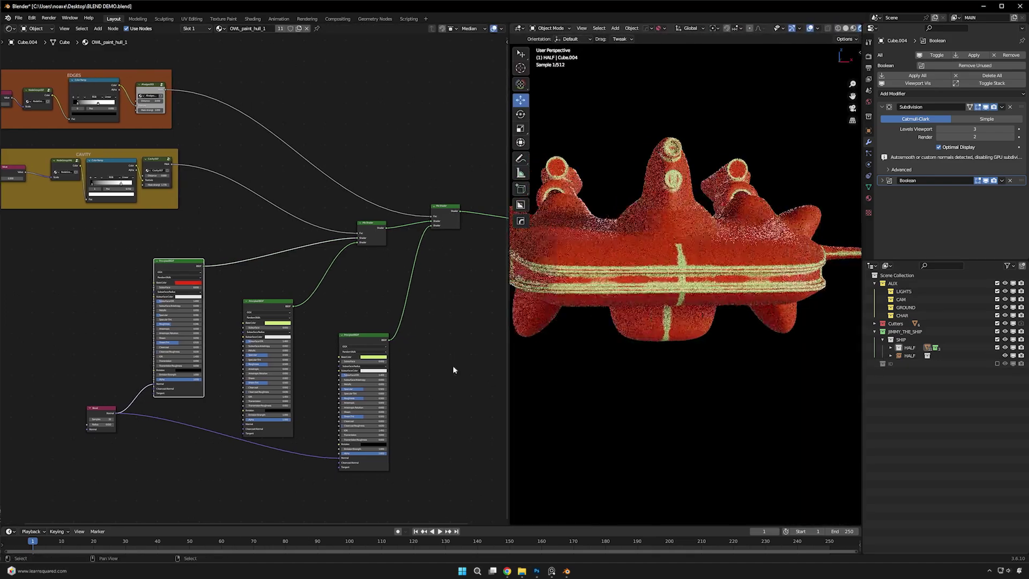
- Set the duplicated Principled BSDF's Base Color to blue, with hue 0.667 and value 0.800
scroll(308, 349, up, 4)
click(270, 347)
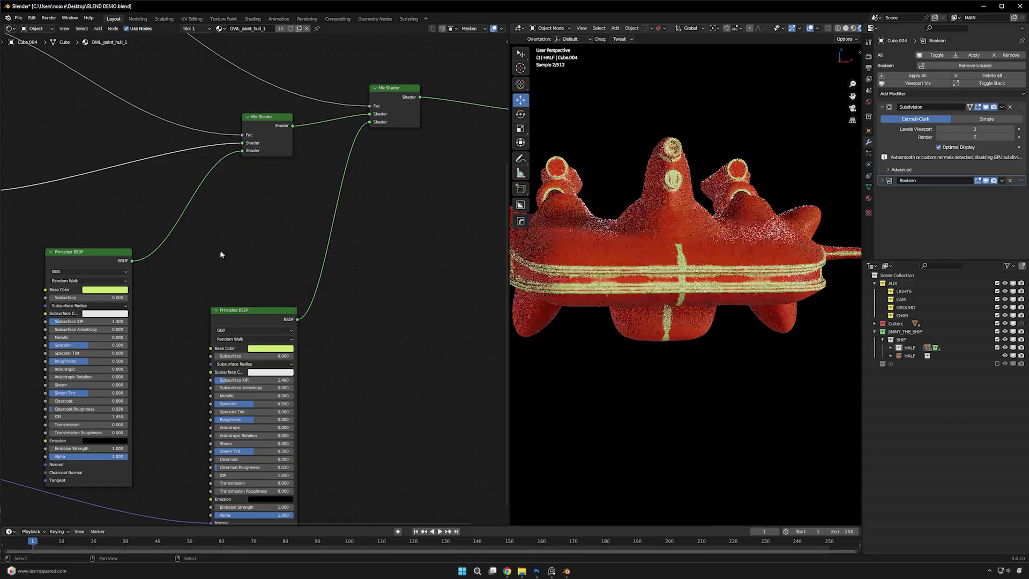
click(270, 348)
click(282, 296)
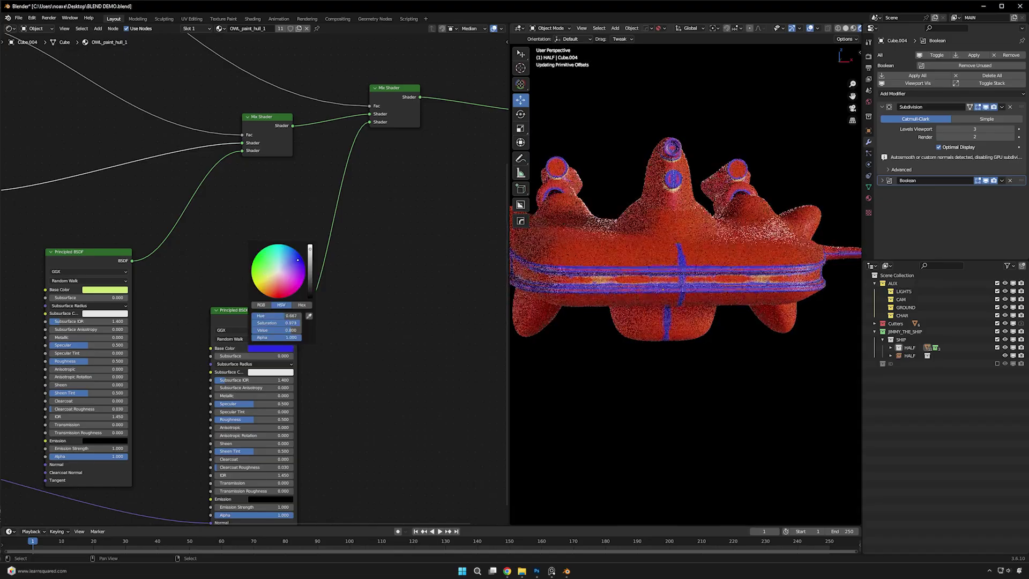
middle_drag(419, 216, 445, 232)
scroll(258, 260, down, 7)
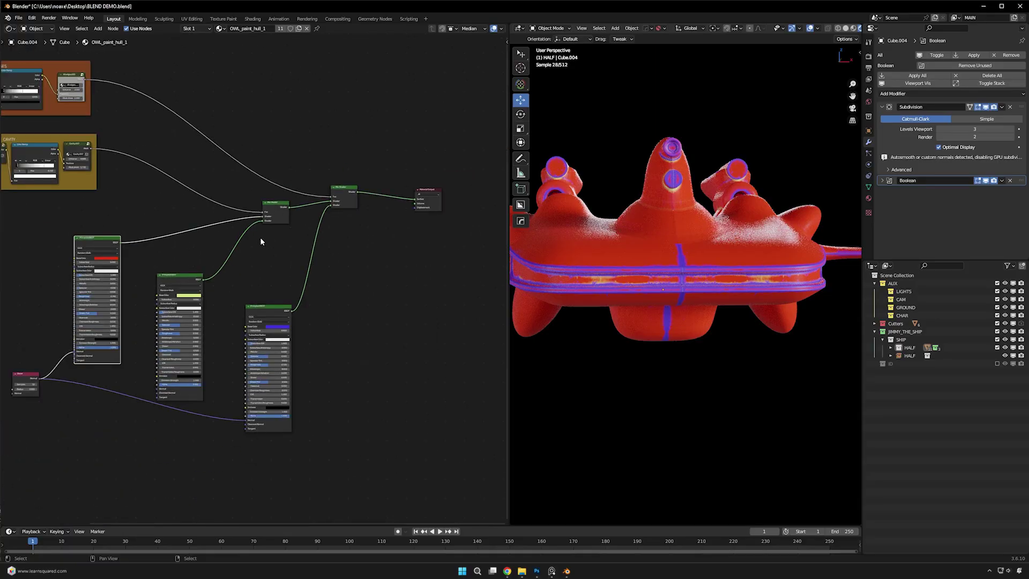
- In the EDGES frame, set the Color Ramp's black stop to position 0.105
middle_drag(262, 239, 376, 349)
middle_drag(178, 194, 359, 268)
scroll(270, 282, up, 6)
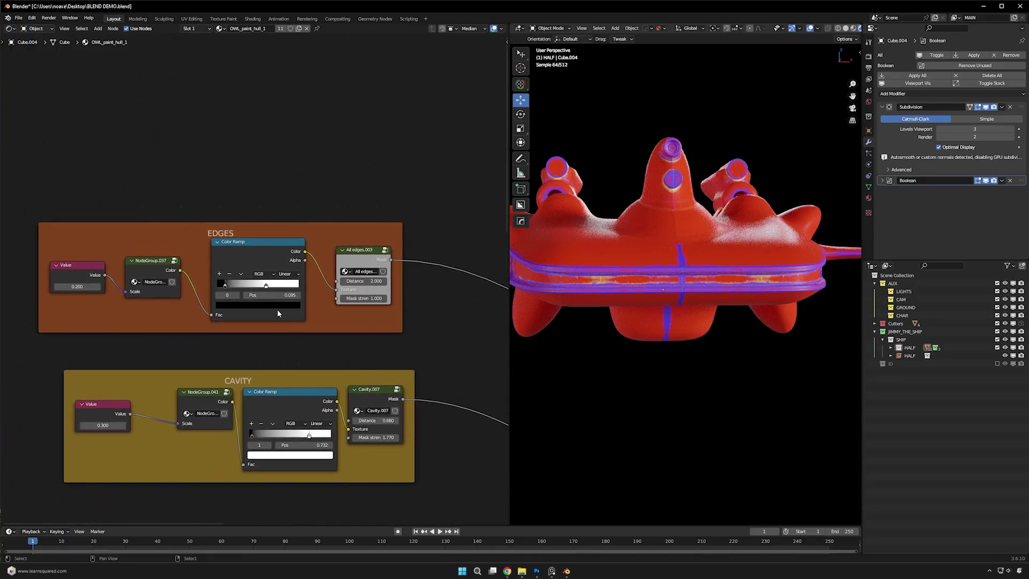
drag(216, 287, 217, 289)
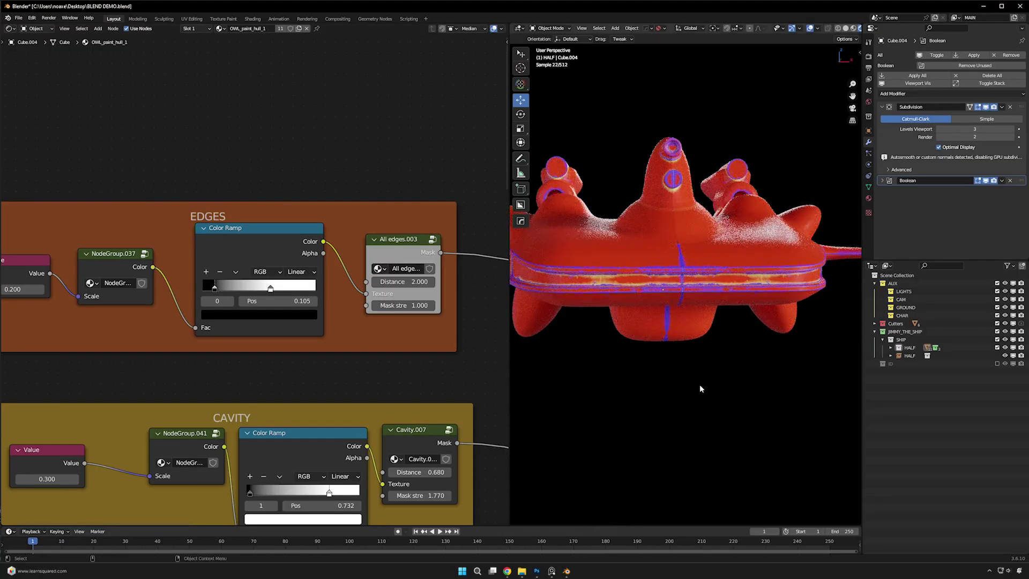
- Widen the rendered view further and inspect the blue edge mask on the ship from several angles
middle_drag(699, 384, 640, 315)
scroll(664, 271, up, 5)
scroll(664, 272, down, 5)
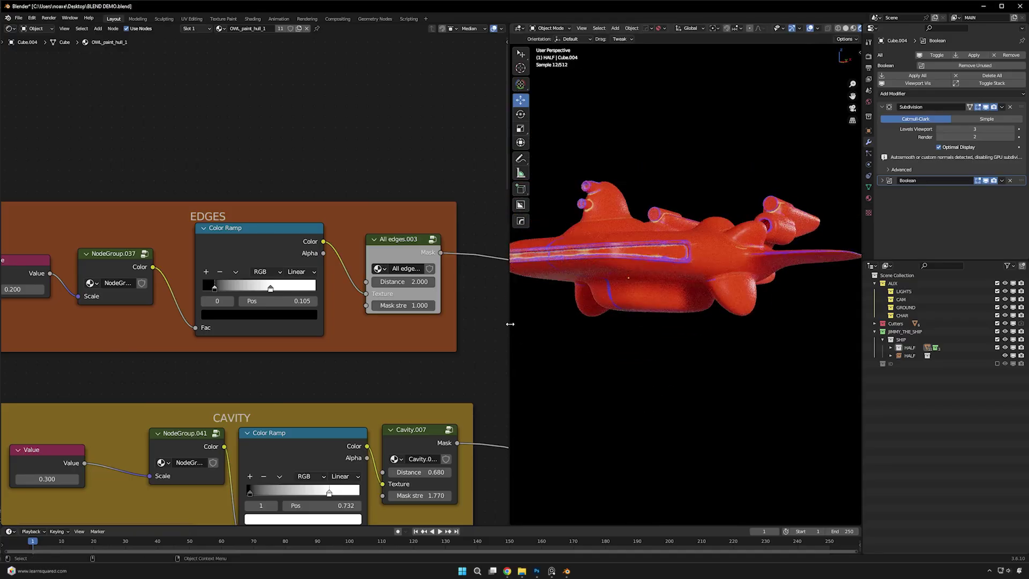
drag(508, 322, 444, 320)
middle_drag(639, 352, 600, 332)
scroll(108, 268, down, 5)
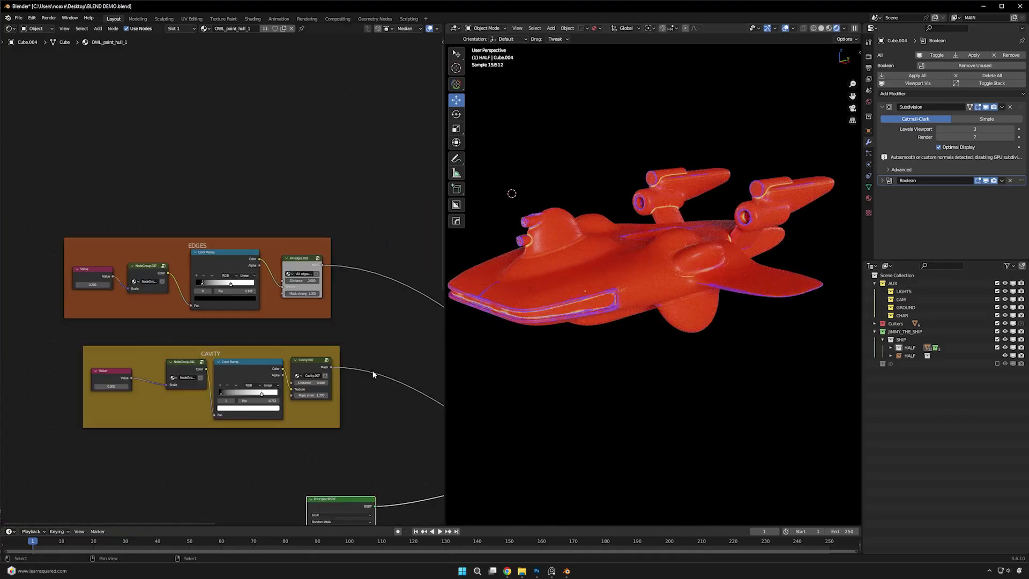
- Move the EDGES frame slightly so it lines up above the CAVITY frame, and deselect it
scroll(75, 260, down, 5)
middle_drag(170, 278, 435, 244)
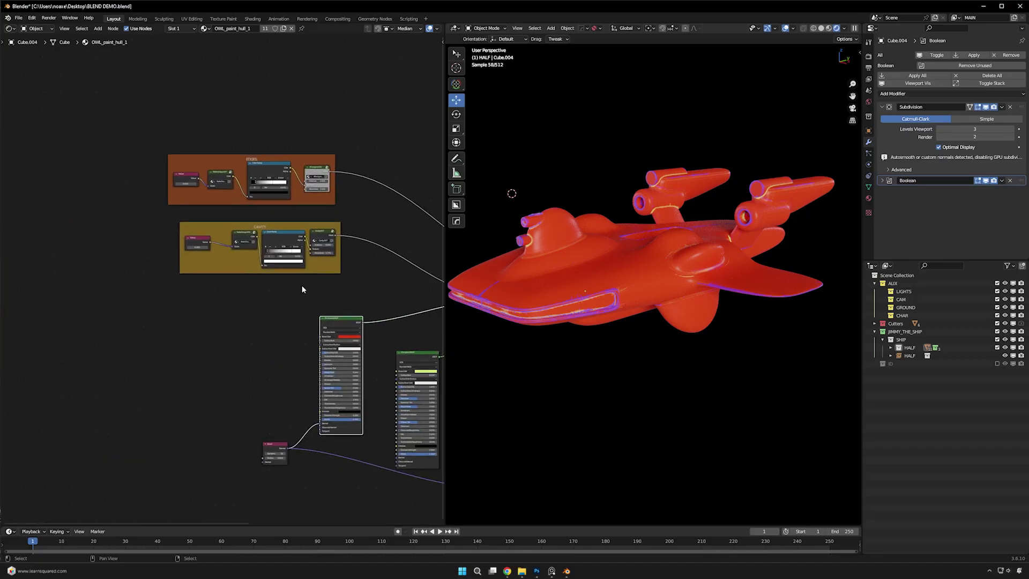
drag(322, 156, 332, 156)
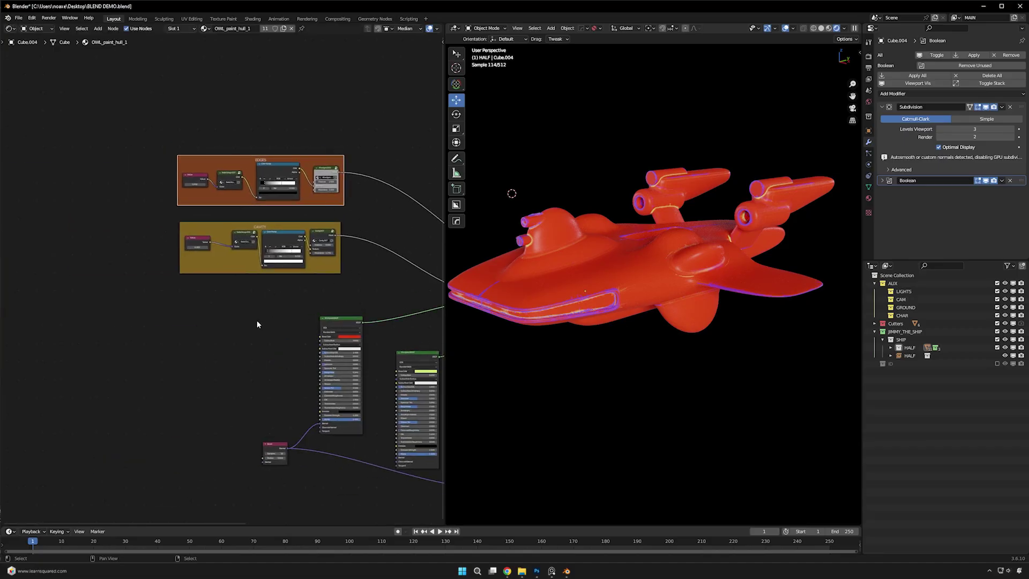
click(150, 304)
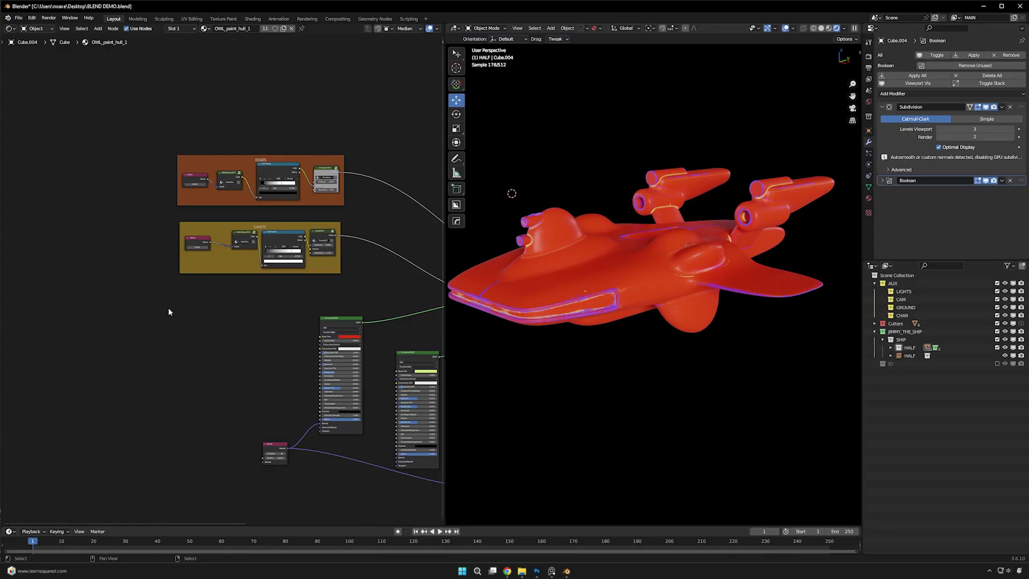
scroll(258, 331, up, 5)
middle_drag(288, 341, 183, 326)
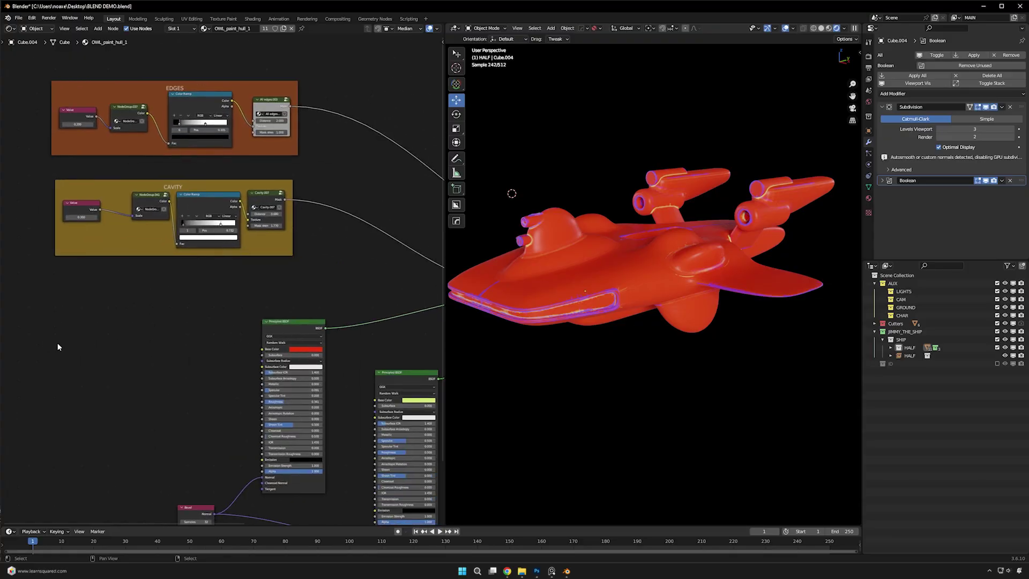
middle_drag(58, 347, 139, 328)
key(shift+a)
click(149, 329)
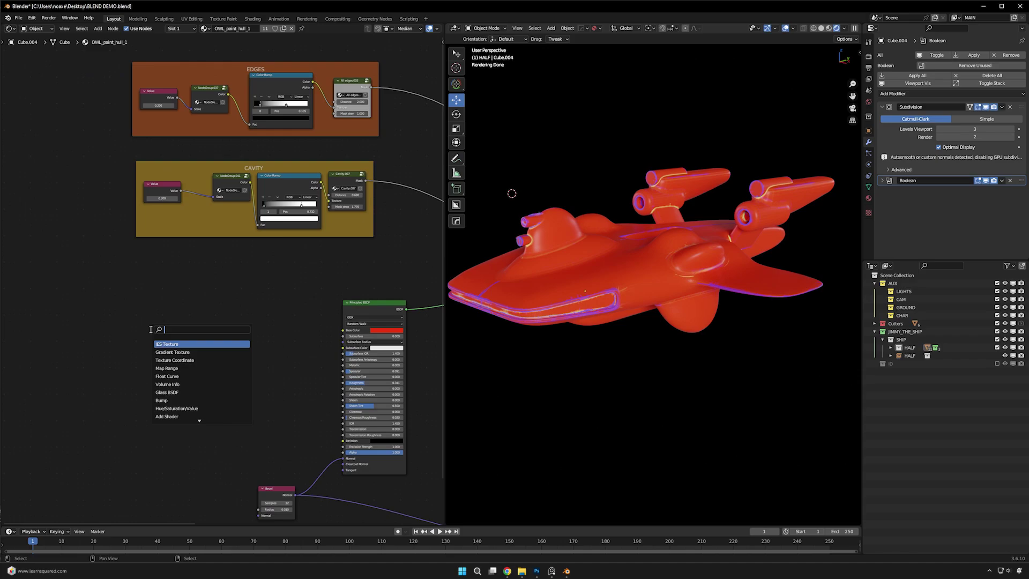
key(Escape)
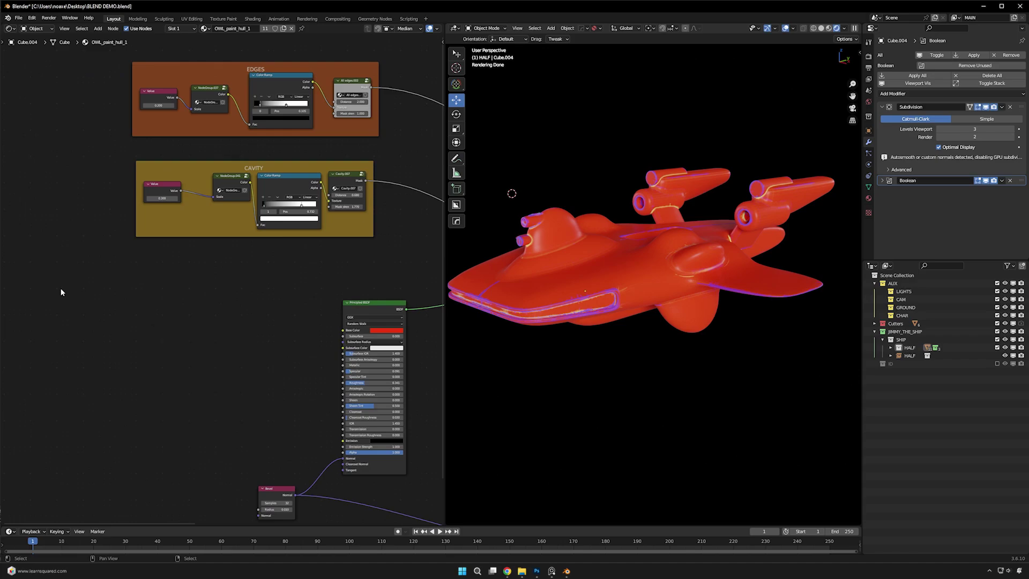
- Add a Color Ramp node in the empty area below the CAVITY frame, beside the red Principled BSDF
scroll(134, 320, up, 1)
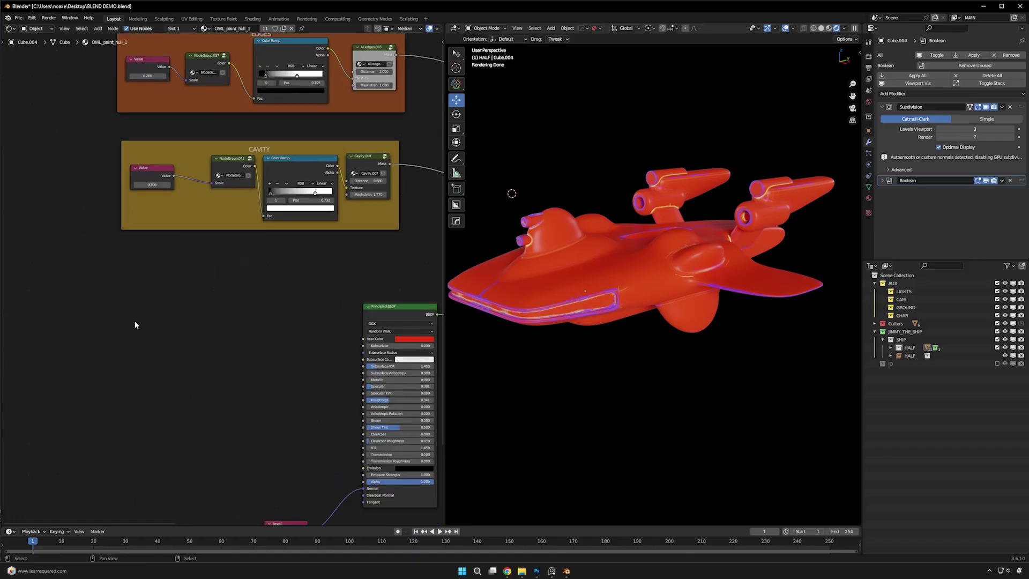
scroll(166, 338, down, 2)
key(shift+a)
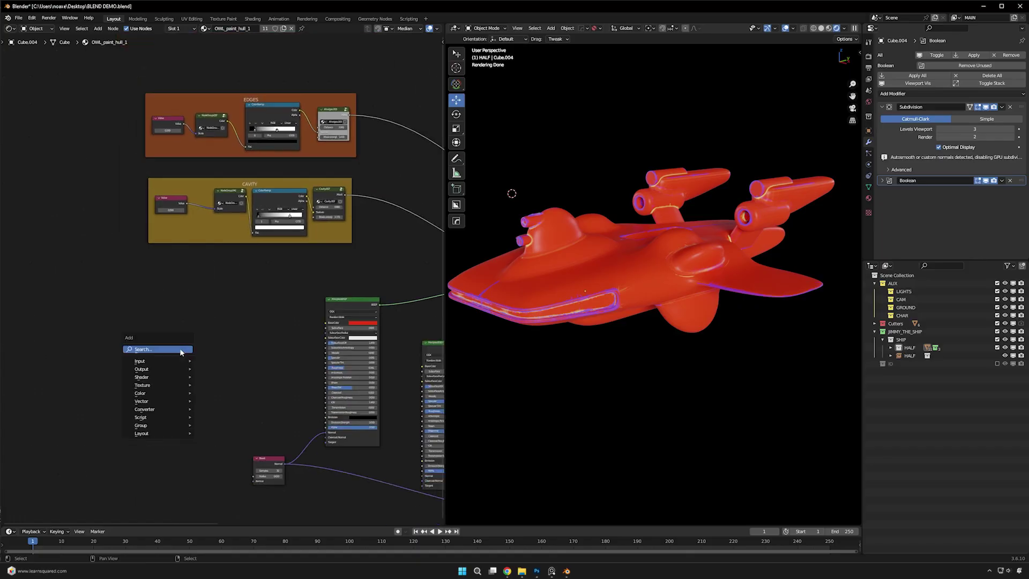
click(182, 348)
text(color)
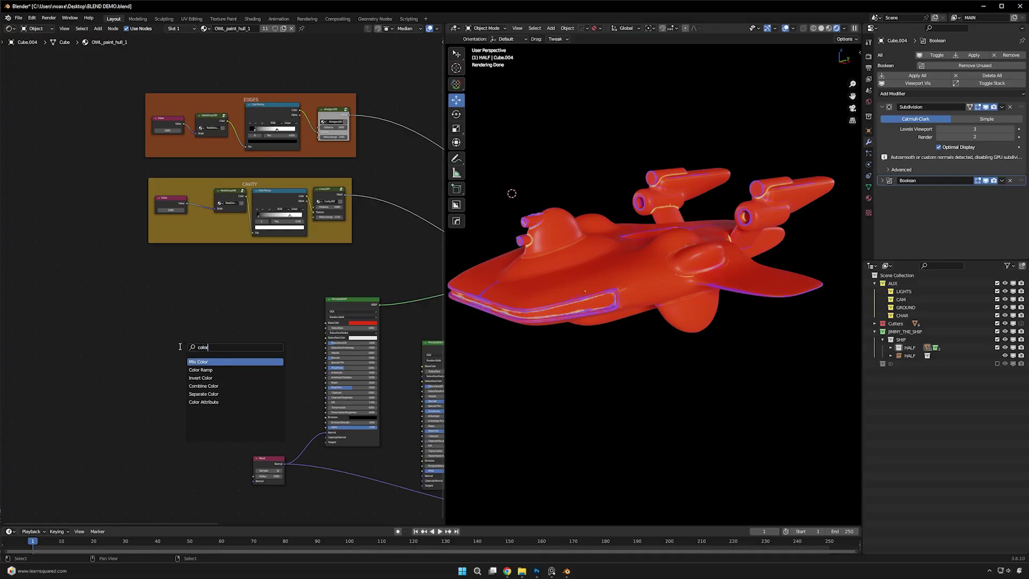
click(202, 370)
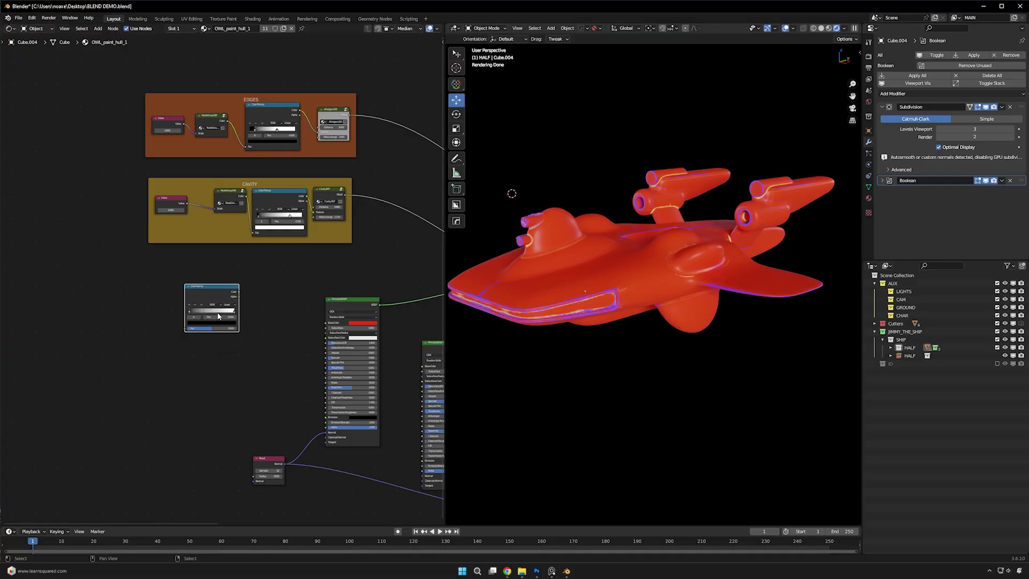
- Add a texture setup to the new Color Ramp and delete its Image Texture, keeping the Texture Coordinate and Mapping nodes
key(ctrl+t)
click(134, 292)
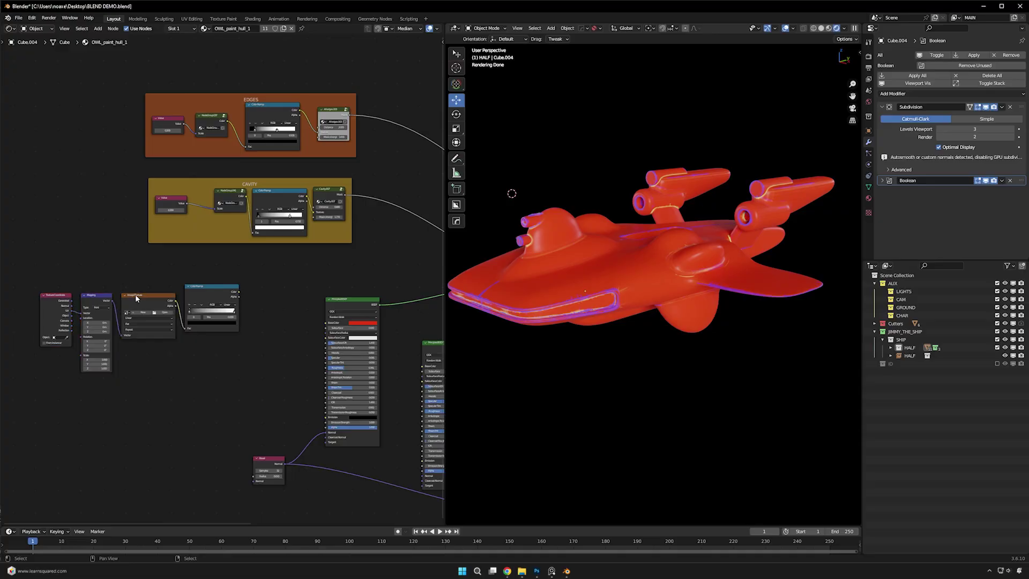
key(x)
- Add a Gradient Texture node in place of the deleted image node and link it between Mapping and the Color Ramp
key(shift+a)
text(gera)
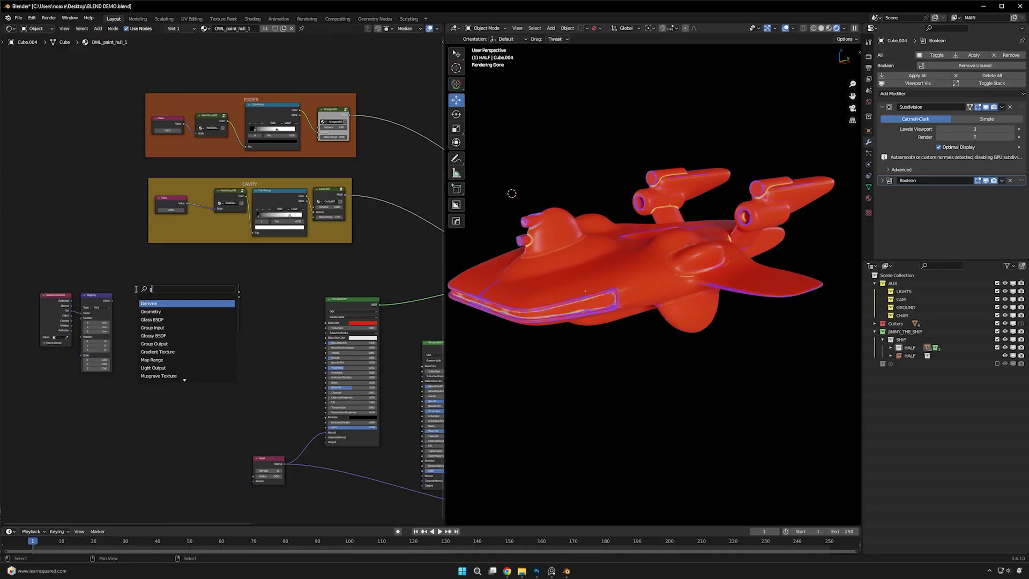
key(BackSpace)
key(BackSpace)
key(BackSpace)
text(ra)
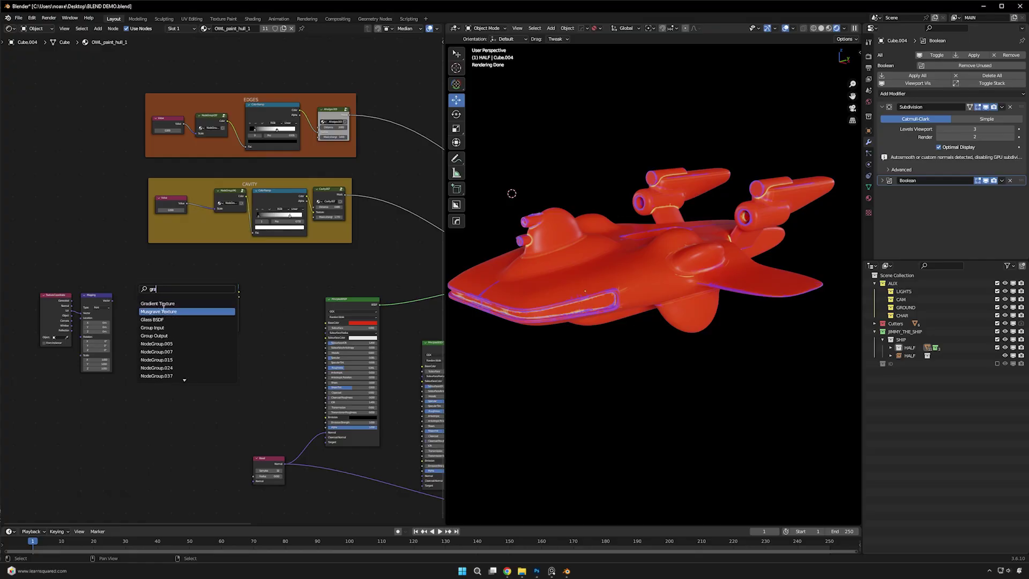
click(160, 303)
click(137, 297)
drag(112, 300, 190, 330)
key(Escape)
key(Escape)
- Preview the gradient Color Ramp's output on the ship
scroll(113, 301, up, 2)
ctrl+shift+click(190, 298)
middle_drag(190, 330, 337, 335)
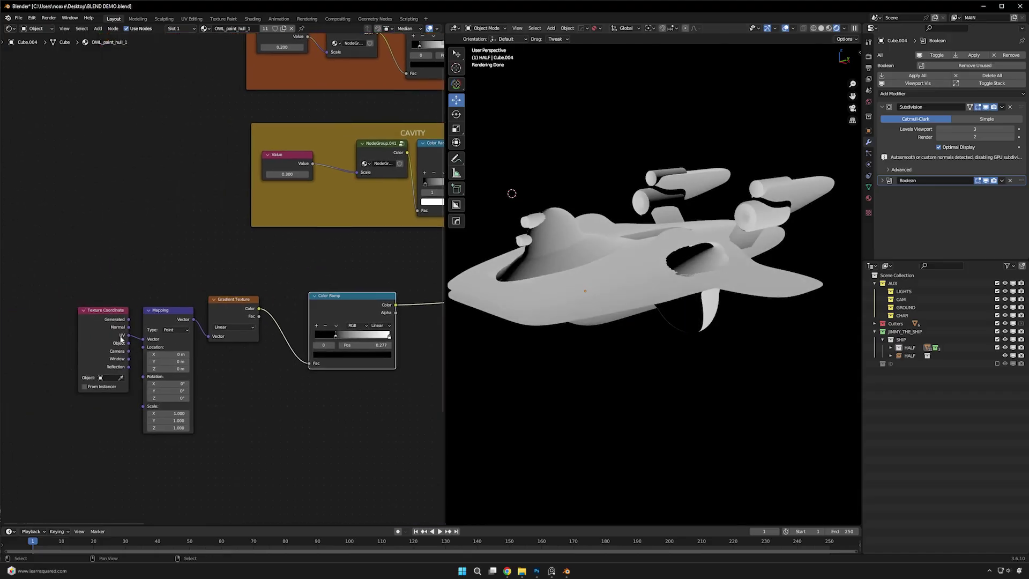
- Move the Texture Coordinate node away from Mapping and connect its Object output to the Mapping Vector input
click(85, 321)
drag(145, 340, 143, 339)
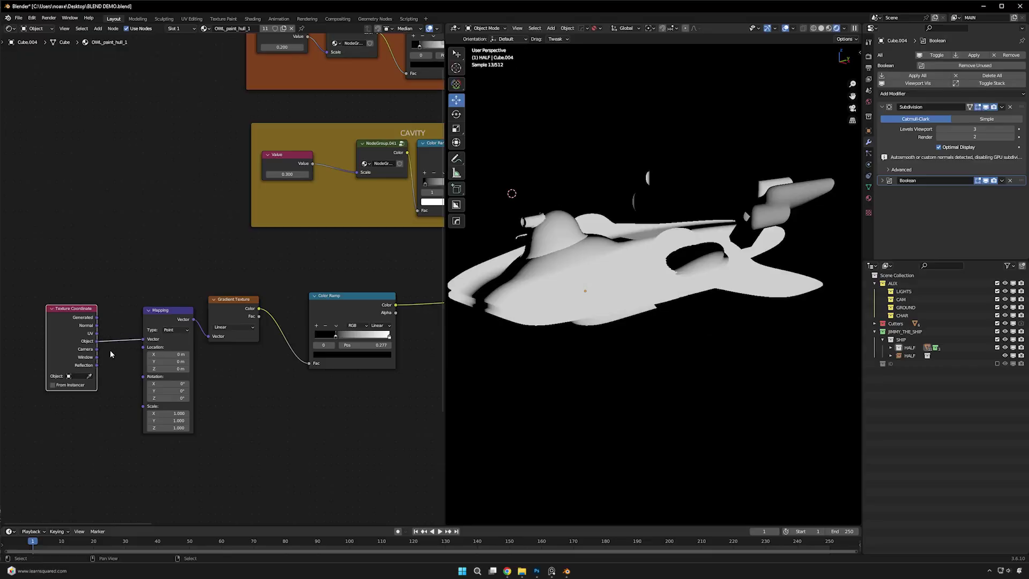
middle_drag(728, 321, 632, 369)
- Set the gradient Color Ramp to Constant interpolation with its black stop at position 0.655
mouse_move(390, 335)
mouse_down()
mouse_move(349, 337)
mouse_move(377, 341)
mouse_up()
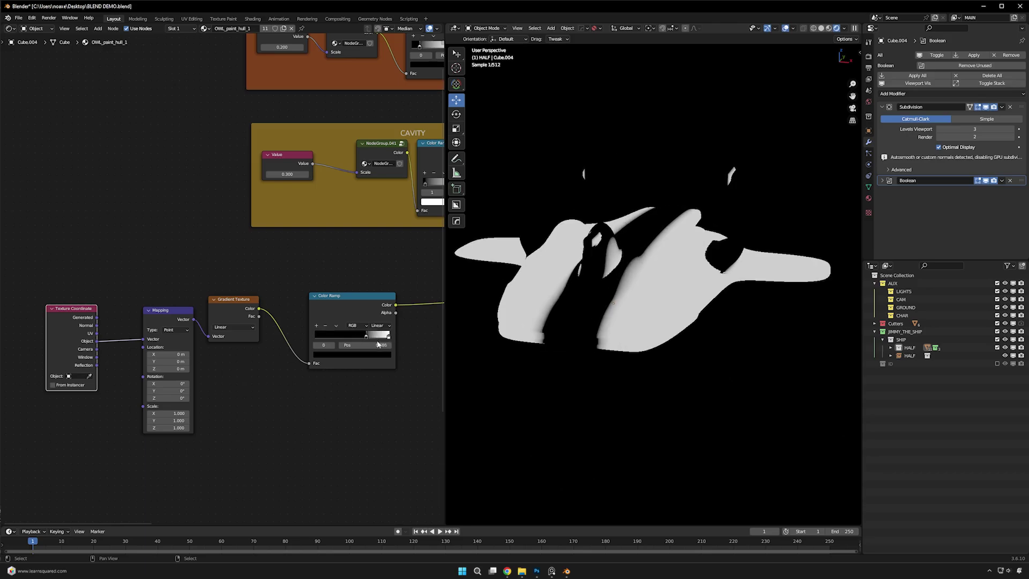
click(389, 326)
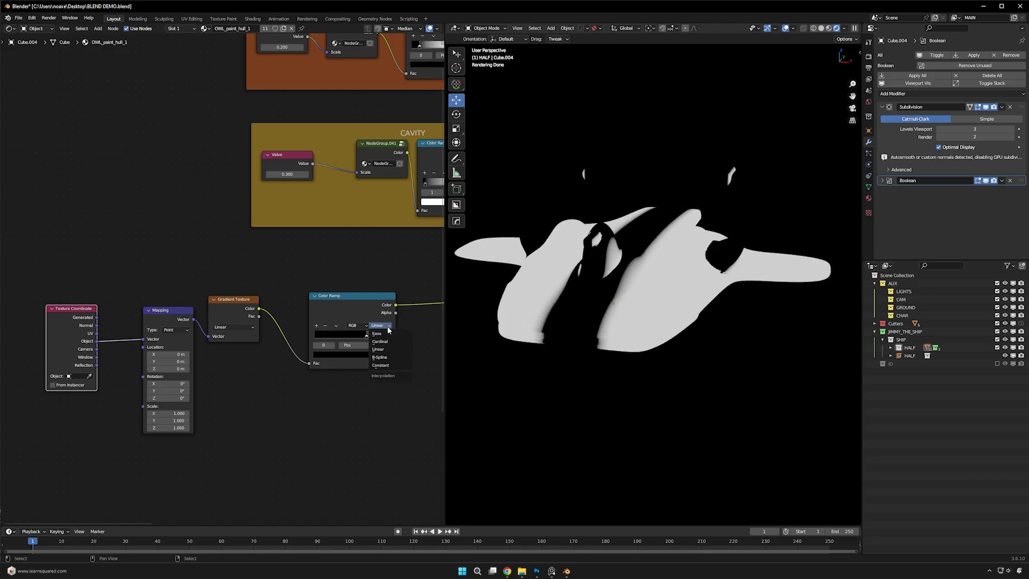
click(391, 366)
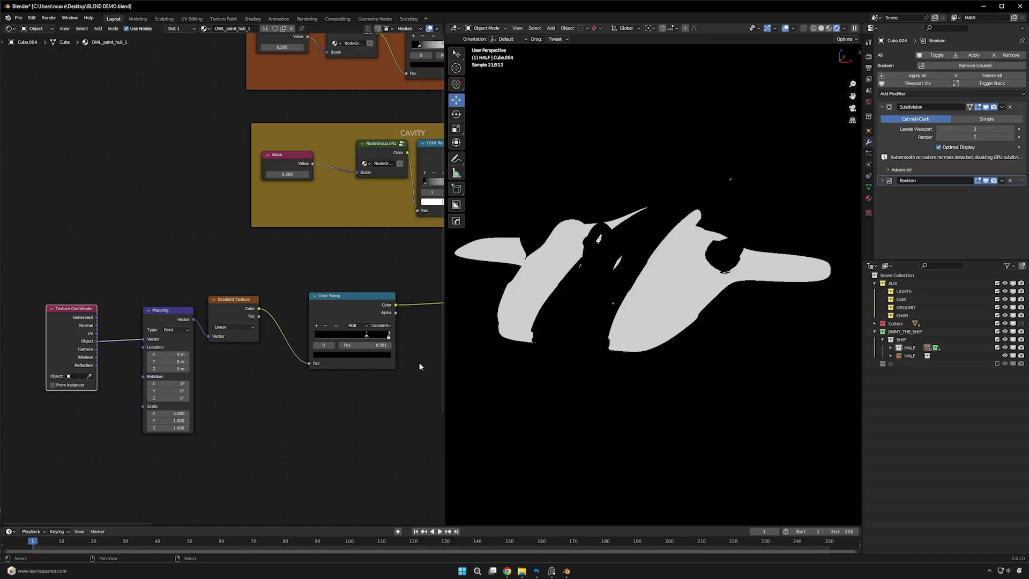
click(390, 336)
drag(366, 337, 364, 338)
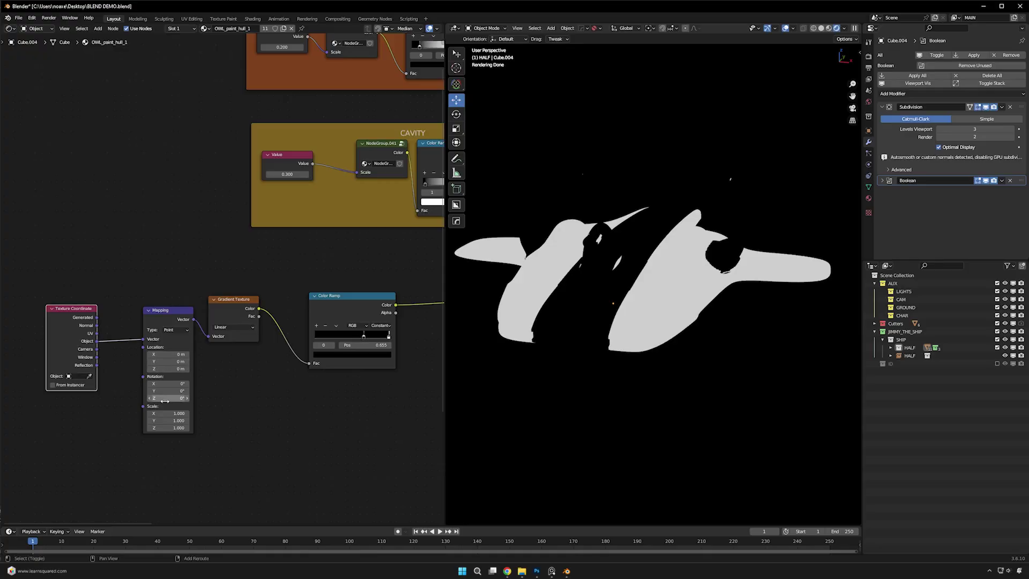
- Add a Value node below the Texture Coordinate node and connect it to the Mapping node's Scale input
key(shift+a)
text(va)
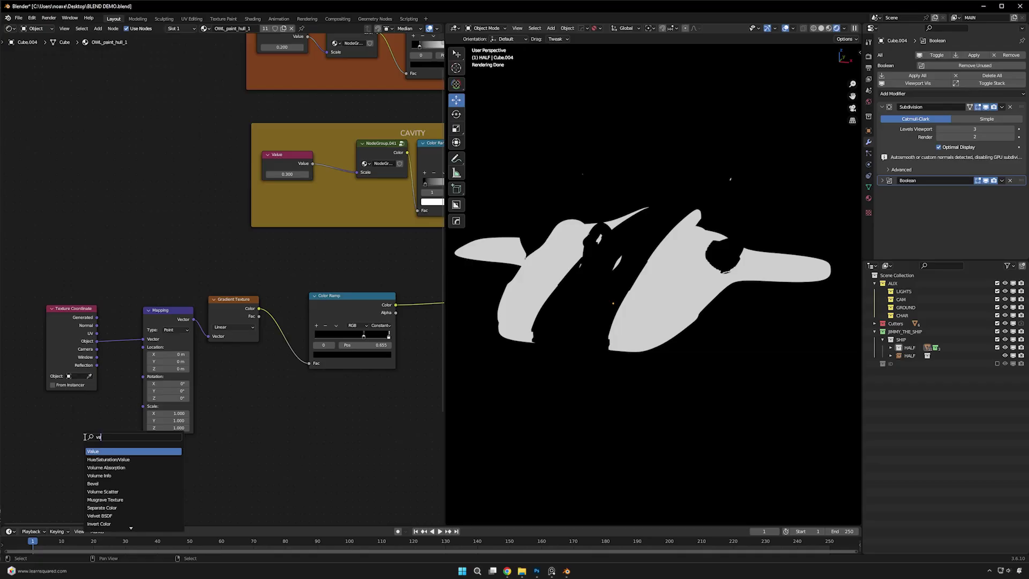
key(Return)
click(81, 432)
drag(104, 436, 143, 406)
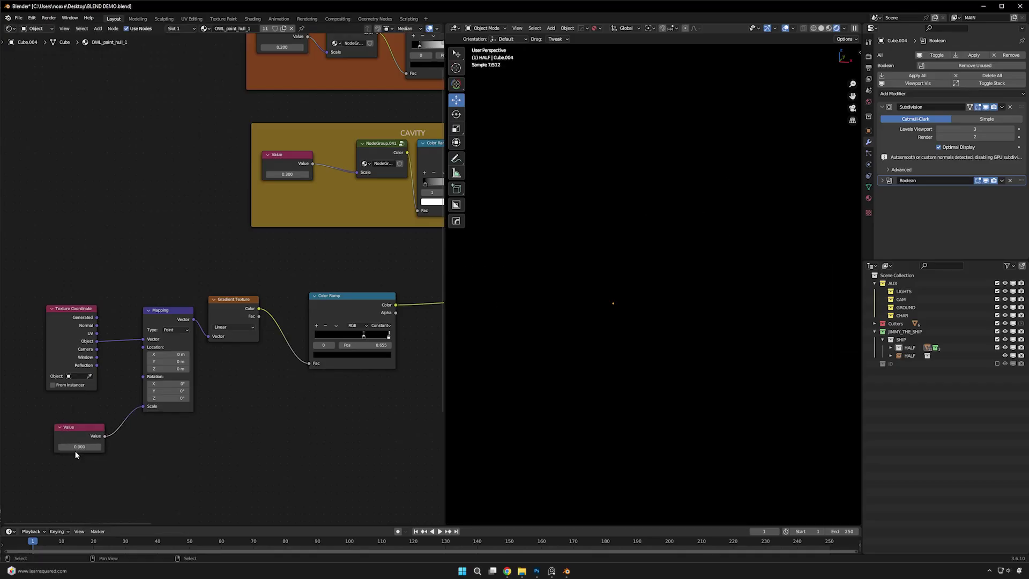
- Set the Value node driving the Mapping scale to 0.710, checking the mask on the ship
text(0.65)
key(Return)
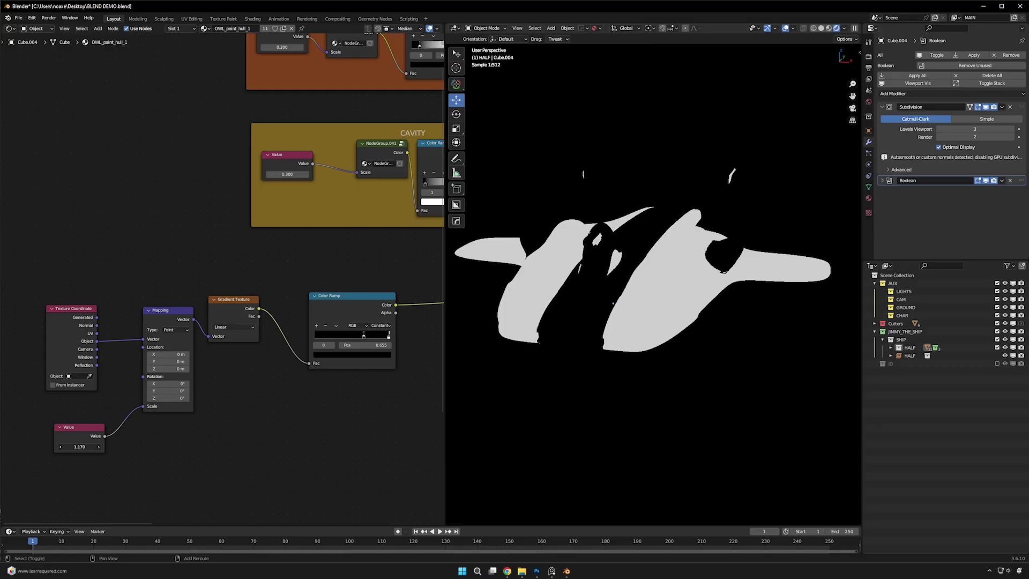
drag(79, 446, 94, 446)
middle_drag(698, 333, 574, 369)
scroll(268, 349, down, 2)
scroll(250, 345, up, 2)
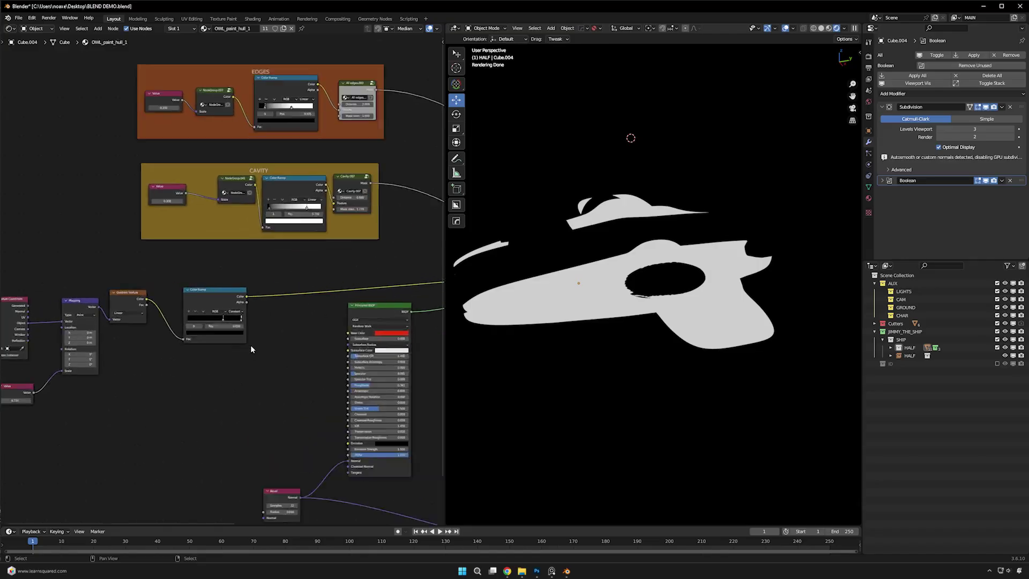
- Insert a Mix Color node with the gradient Color Ramp feeding its Factor and its Result feeding the Principled BSDF Base Color
key(shift+a)
text(mix)
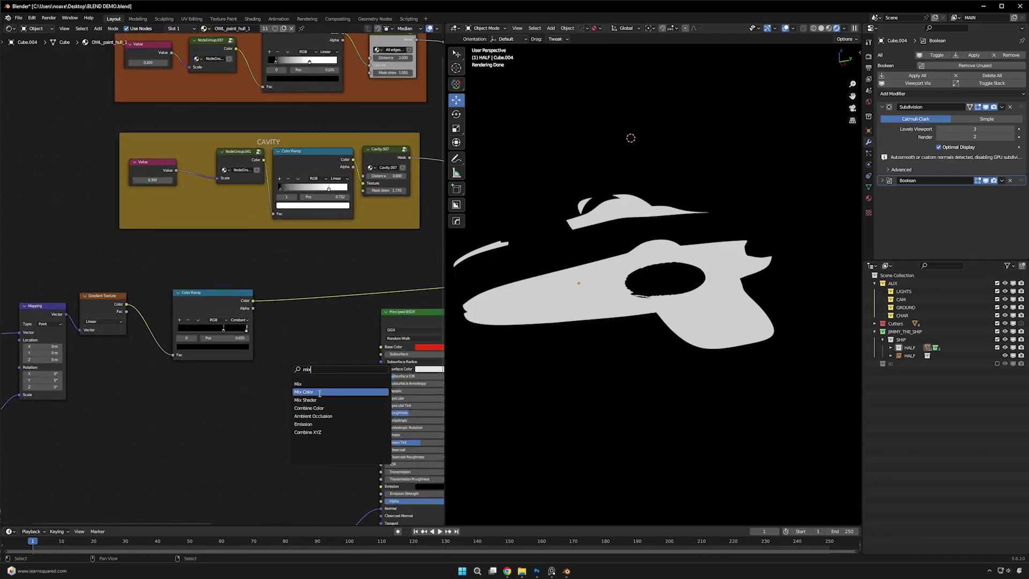
key(Return)
click(346, 316)
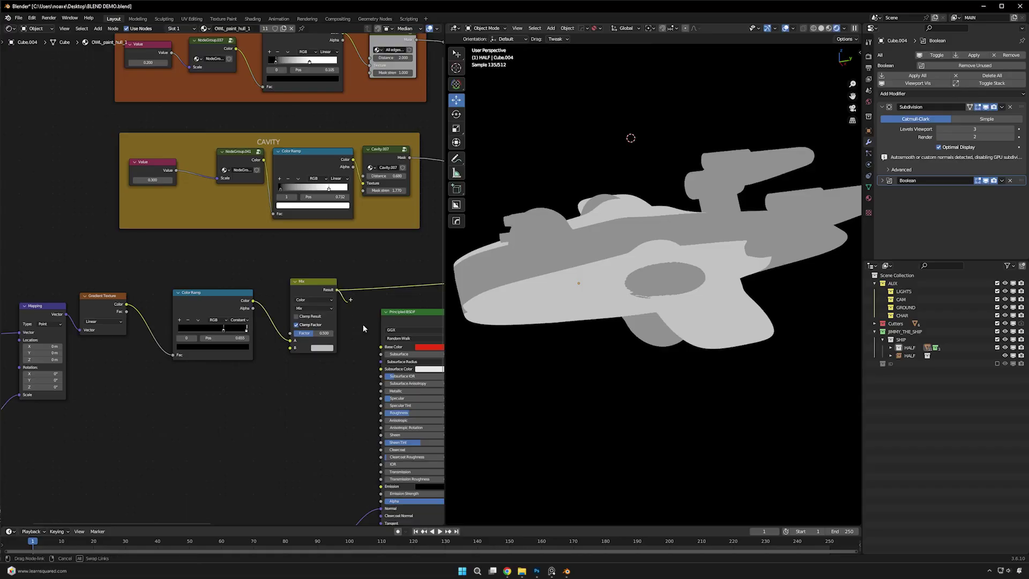
drag(337, 290, 380, 347)
drag(290, 340, 290, 333)
- Set the Mix node's color A to pale green and color B to red, with the full shader shown on the ship
click(321, 340)
mouse_move(339, 287)
mouse_down()
mouse_move(325, 270)
mouse_move(341, 295)
mouse_up()
click(323, 350)
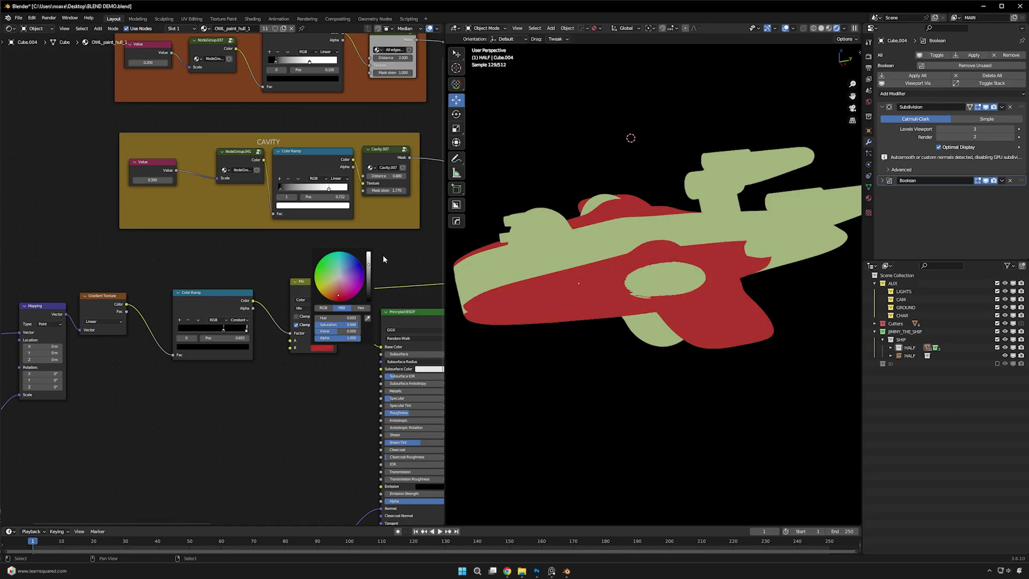
middle_drag(340, 260, 158, 358)
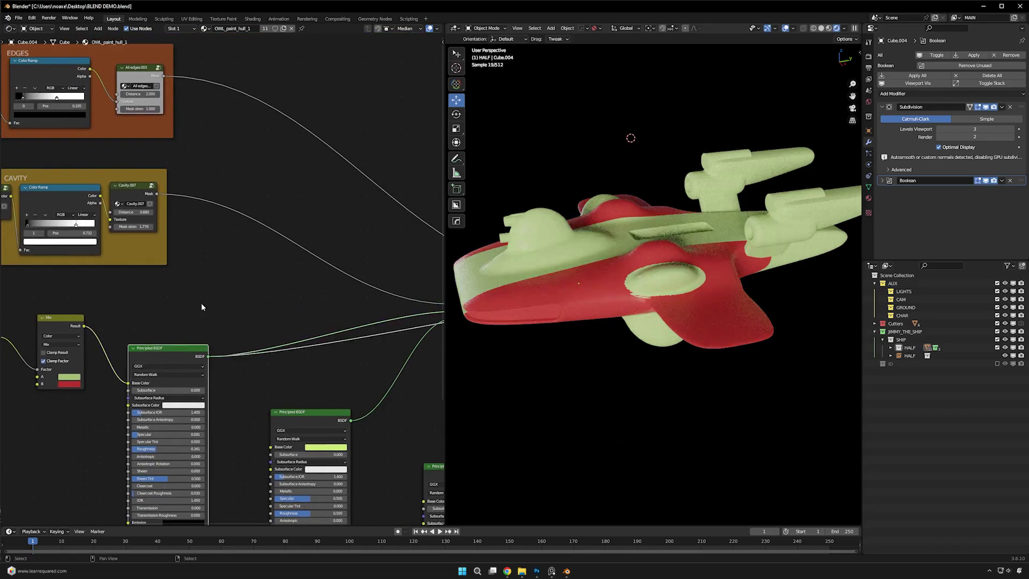
- Apply rotation and scale to the oval pod on the wing, and select the fin below it
middle_drag(615, 402, 696, 364)
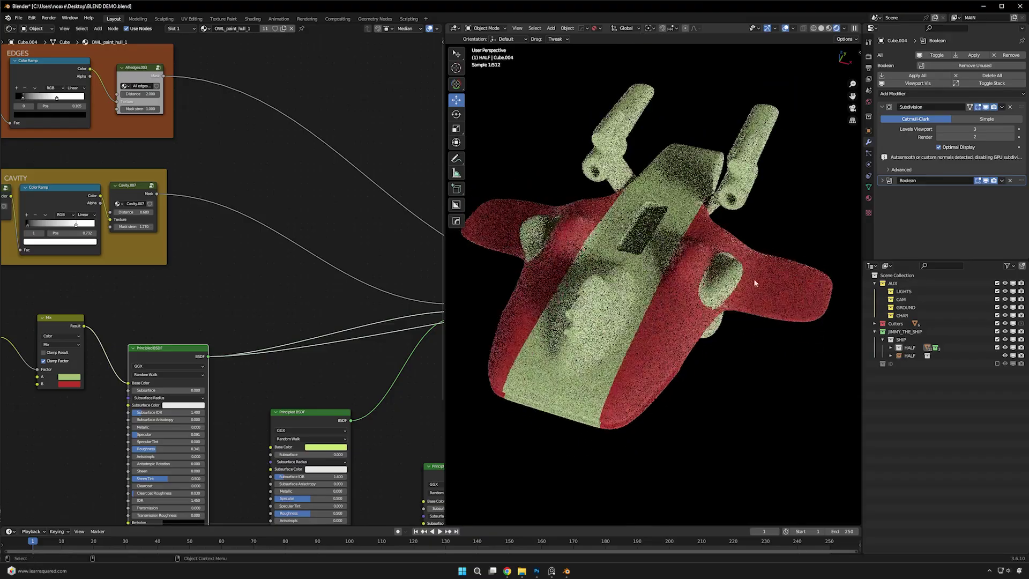
click(726, 287)
key(ctrl+a)
click(728, 323)
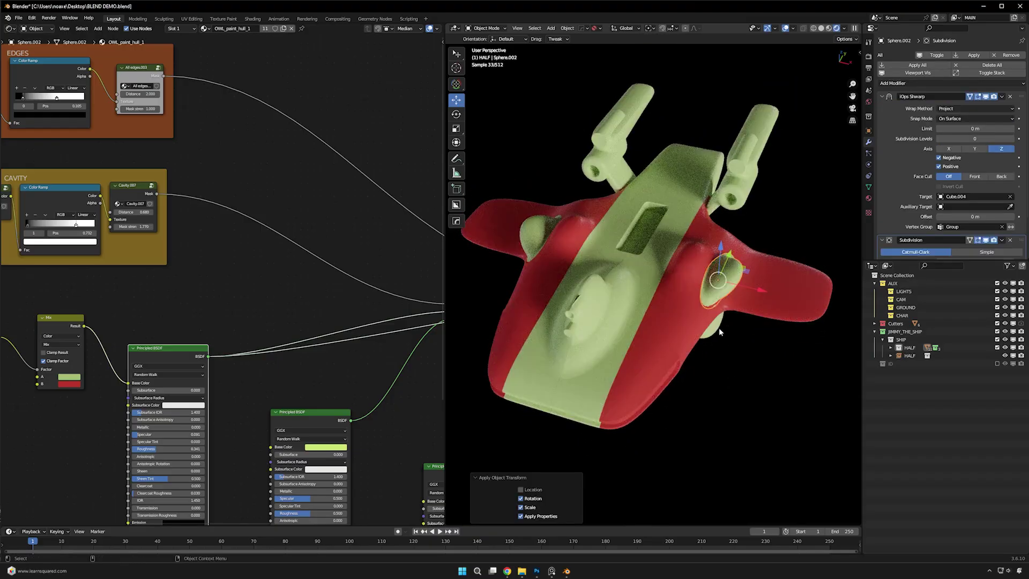
click(718, 327)
middle_drag(718, 327, 757, 408)
- Insert a Vector Transform node between Texture Coordinate and Mapping, converting from Object to Object
scroll(88, 365, down, 3)
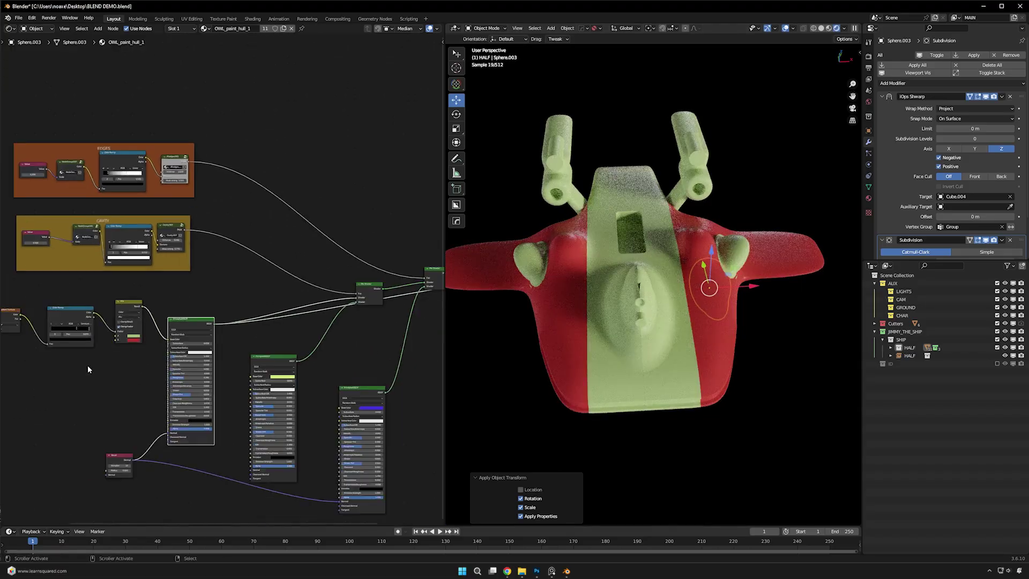
ctrl+scroll(107, 362, left, 5)
scroll(177, 338, up, 4)
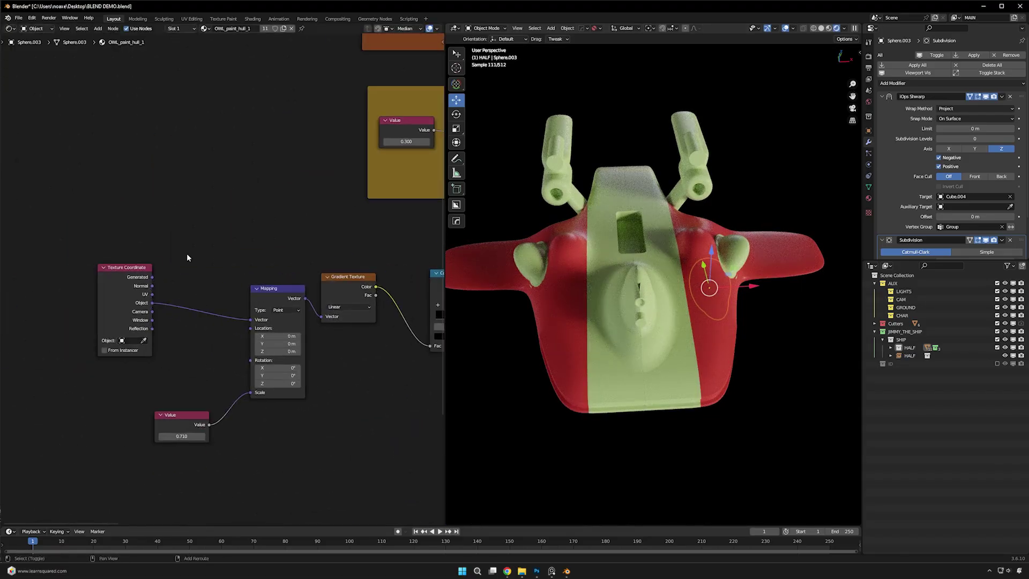
key(shift+a)
text(vec)
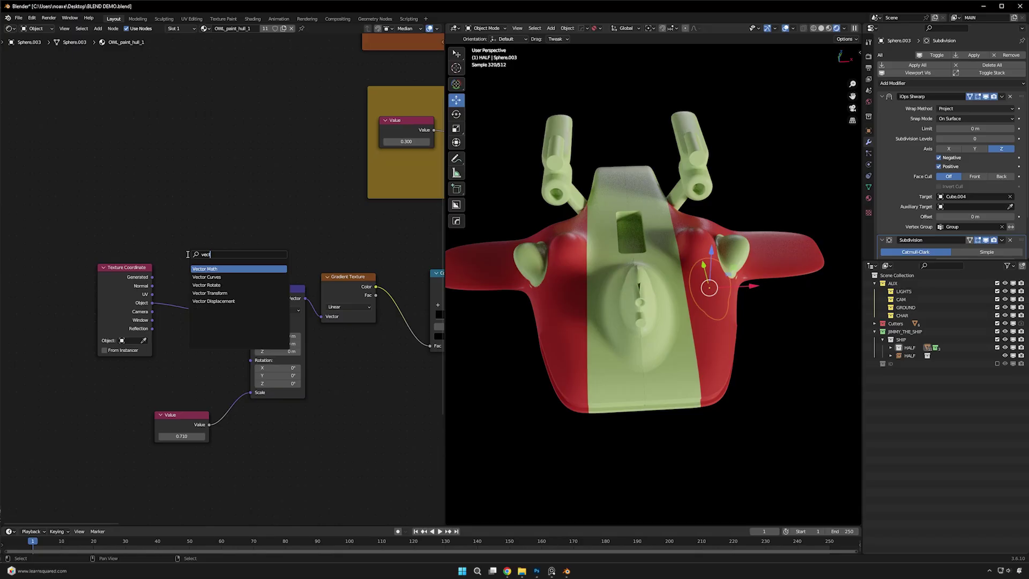
text(t)
key(Down)
key(Down)
key(Down)
key(Return)
click(213, 303)
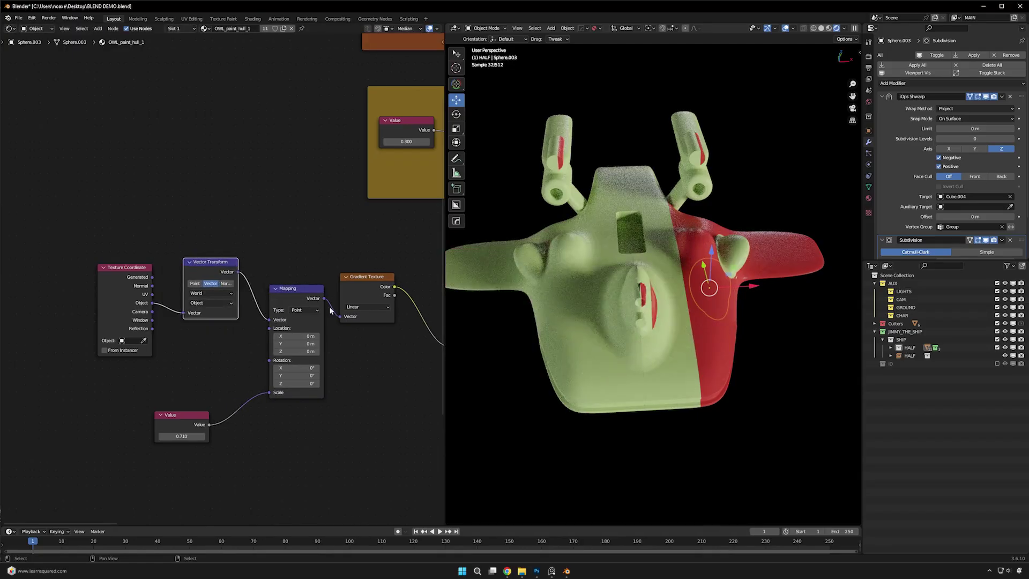
click(204, 292)
click(206, 307)
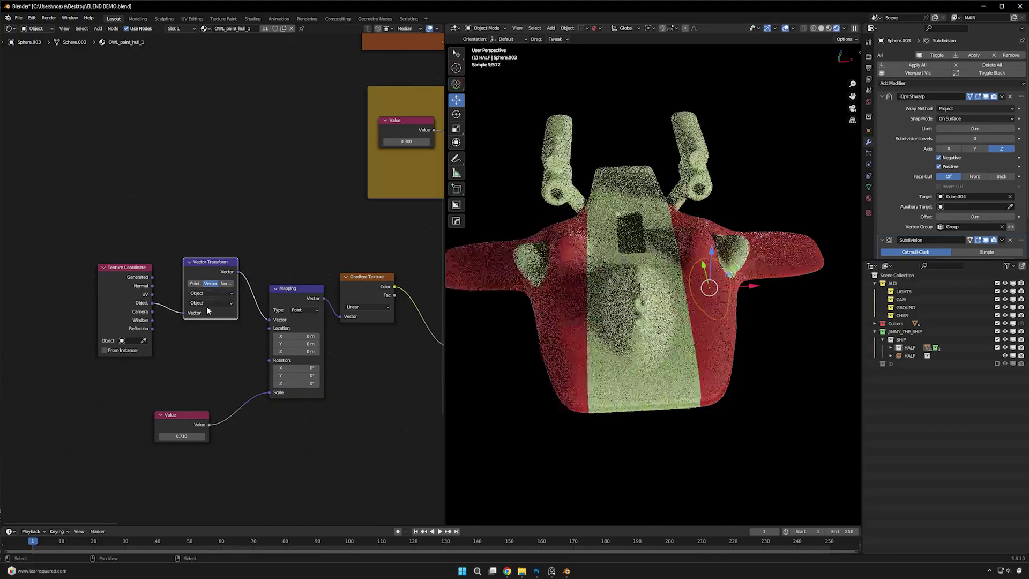
- Try different World and Object conversion combinations on the Vector Transform node, returning both spaces to Object
click(214, 302)
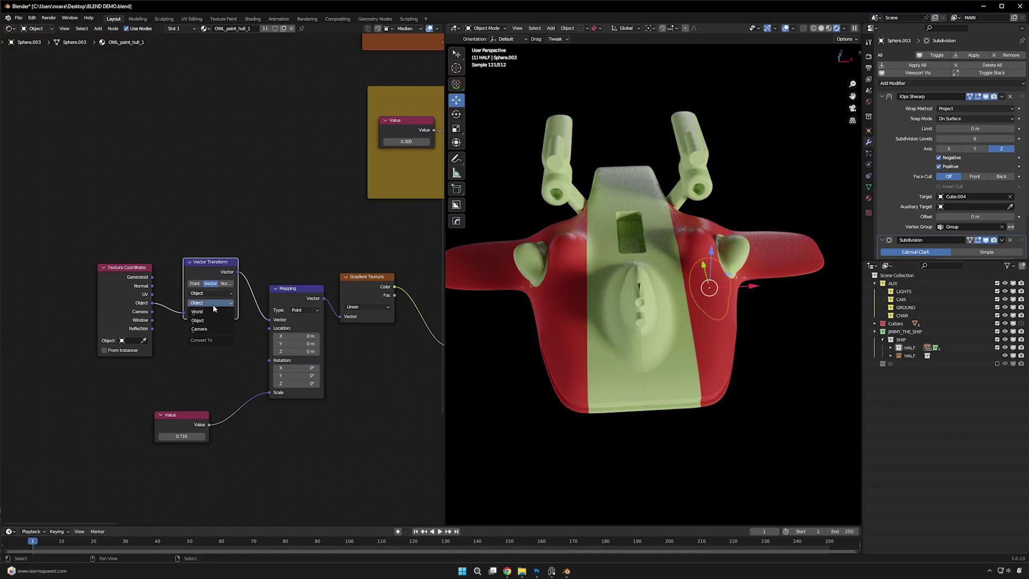
click(197, 312)
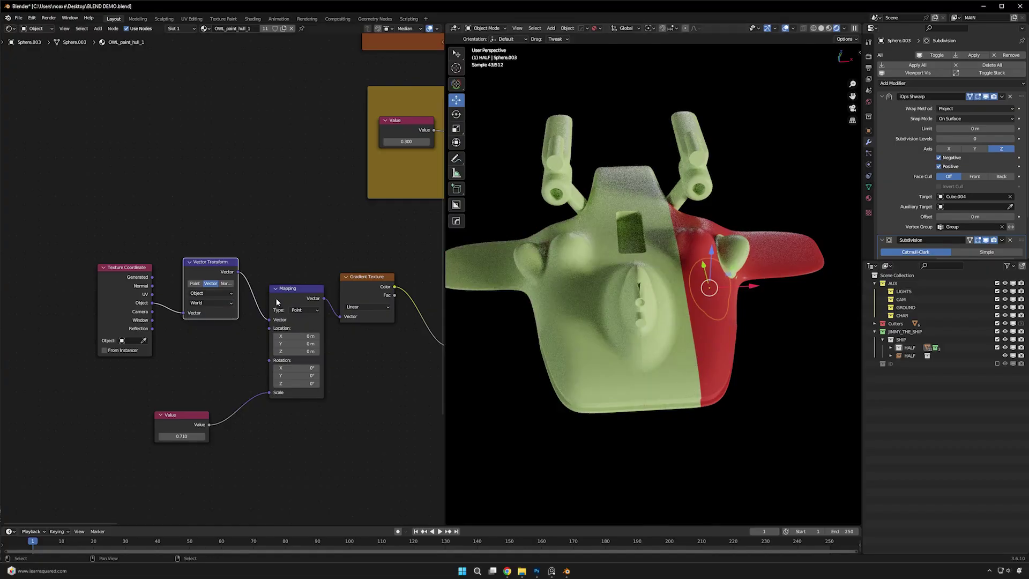
click(203, 320)
click(205, 294)
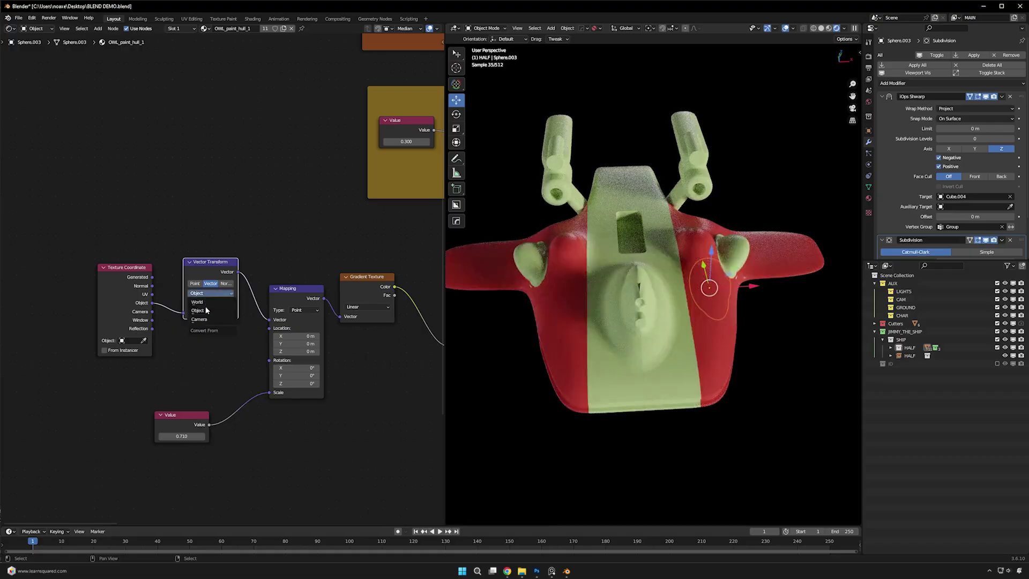
click(205, 302)
middle_drag(729, 401, 697, 452)
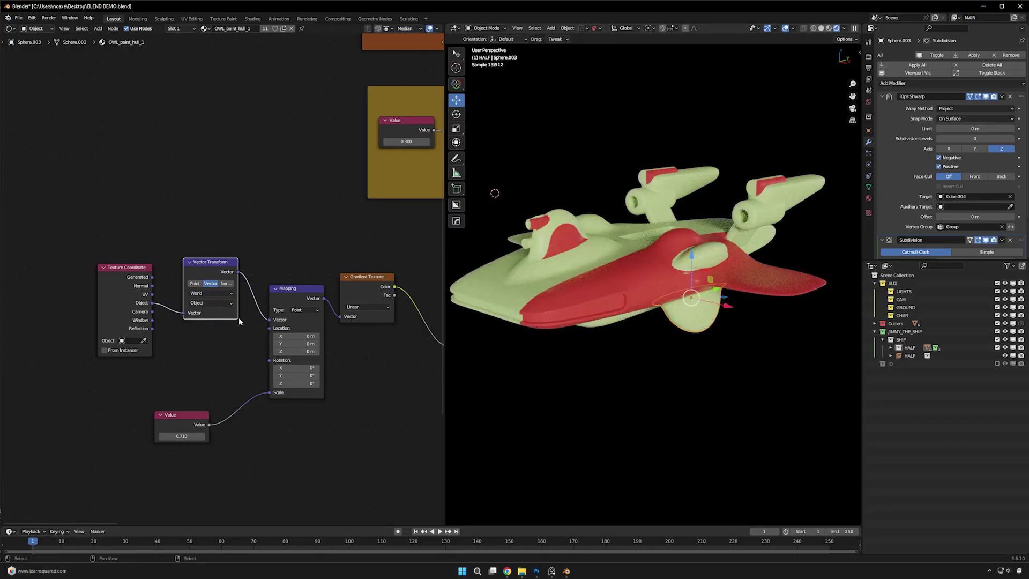
click(197, 302)
click(206, 310)
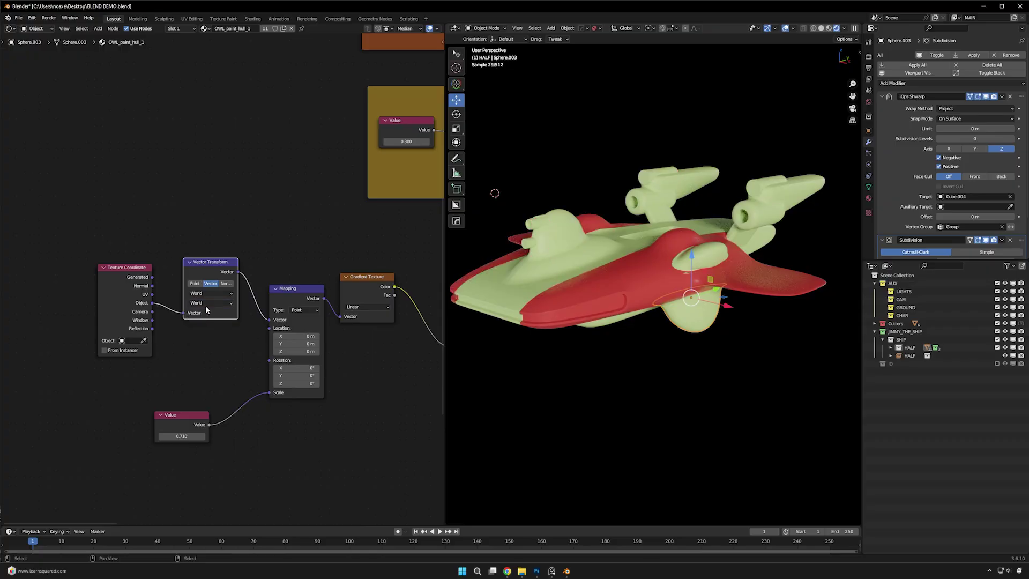
click(208, 310)
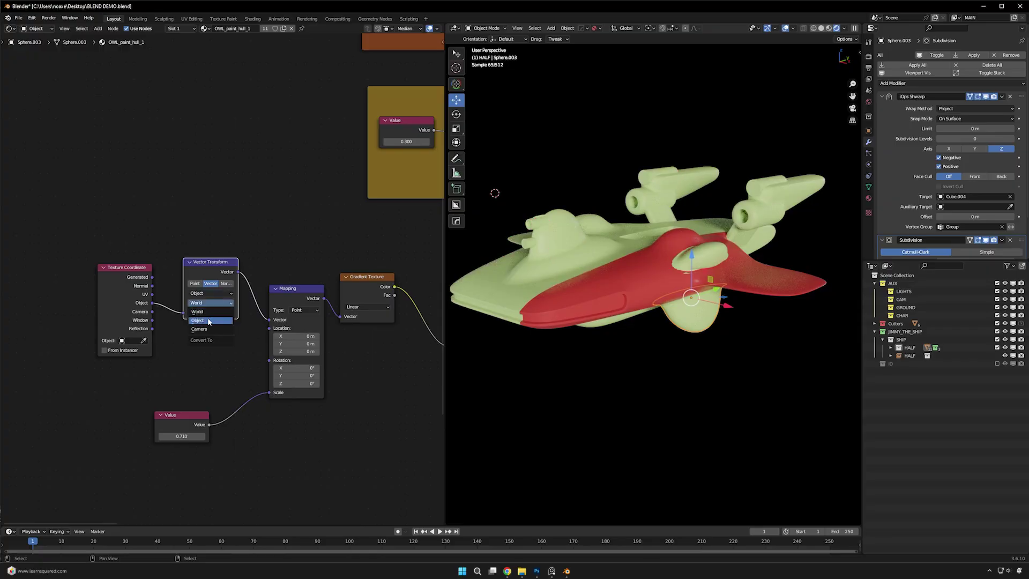
click(209, 321)
- Lower the Value node driving the Mapping scale to 0.490
middle_drag(624, 422, 681, 420)
shift+drag(181, 436, 153, 436)
- Apply the object transforms of the oval pod on the wing
click(721, 259)
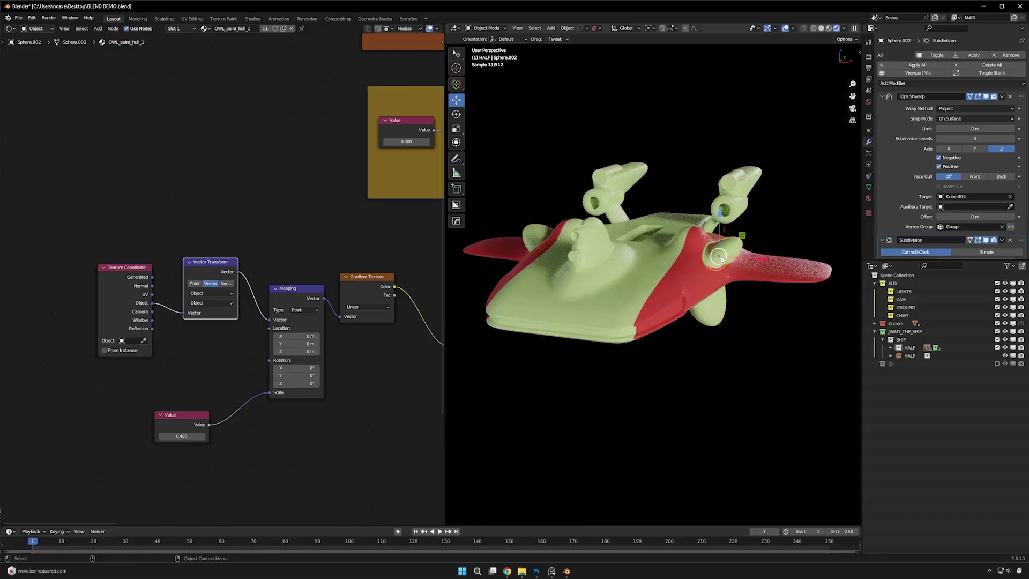
key(ctrl+a)
click(737, 363)
- Add the fin below the wing to the selection and widen the 3D viewport beside the node editor
middle_drag(738, 363, 701, 322)
shift+click(694, 335)
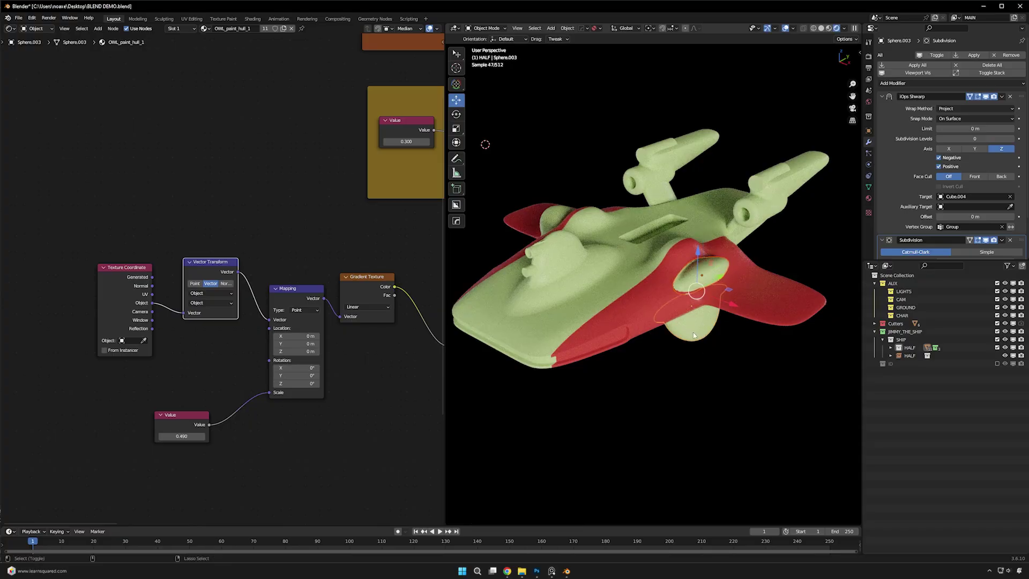
middle_drag(665, 390, 647, 260)
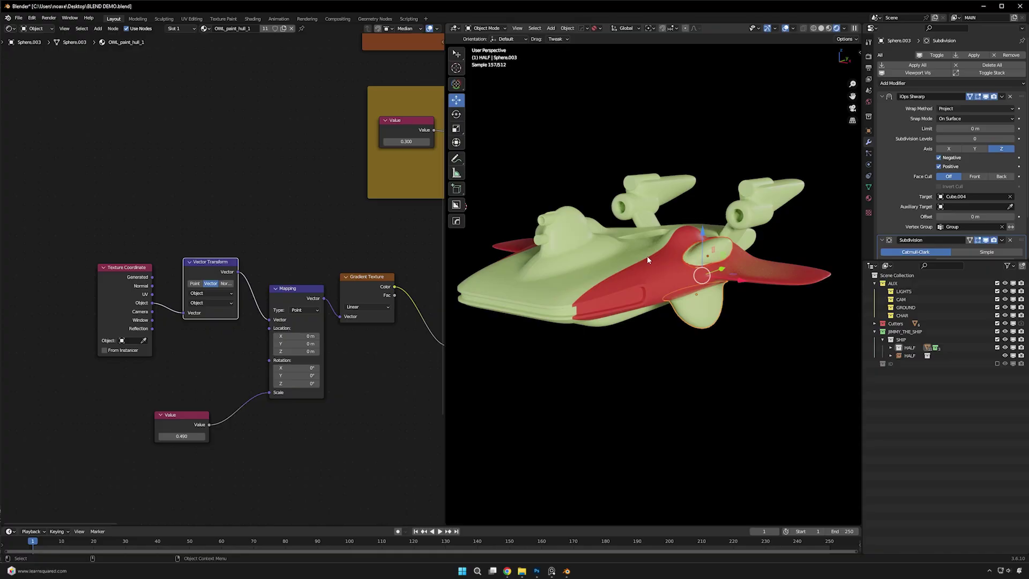
drag(446, 248, 404, 239)
middle_drag(632, 300, 661, 351)
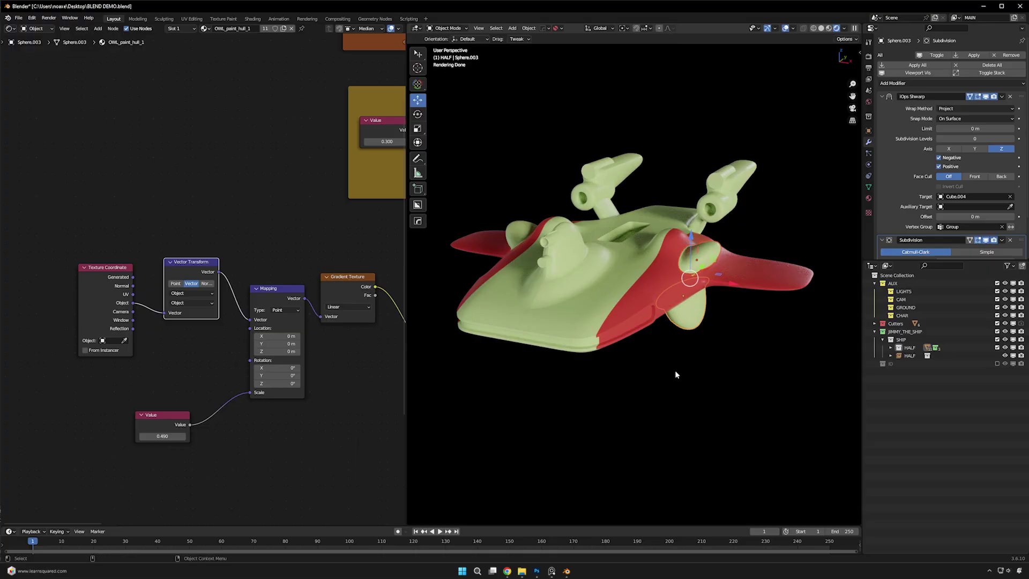
- Try a blank Principled material on the oval wing pod and undo it
click(674, 370)
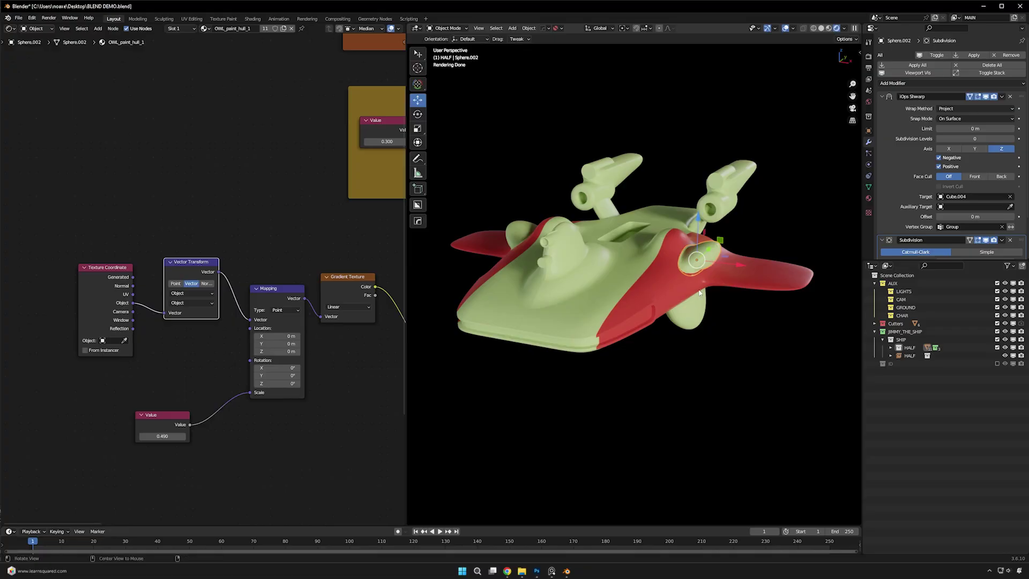
key(alt+m)
click(683, 302)
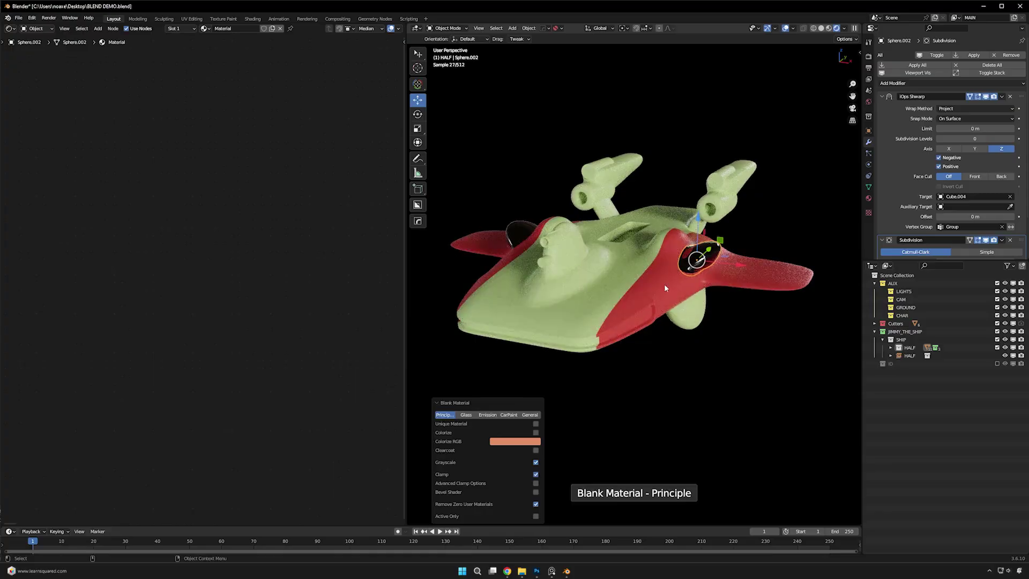
click(663, 288)
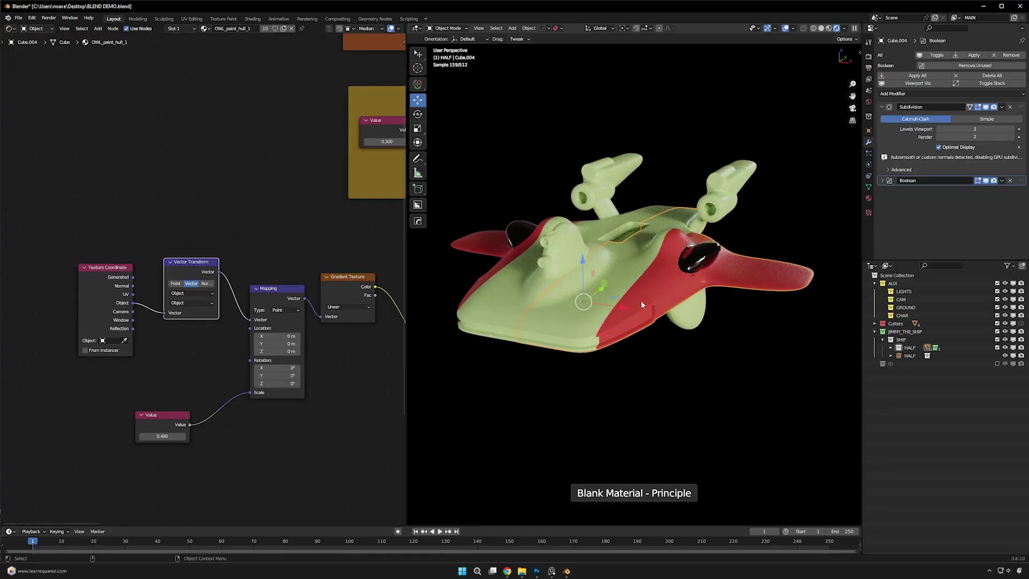
click(698, 252)
key(ctrl+z)
key(ctrl+z)
key(ctrl+z)
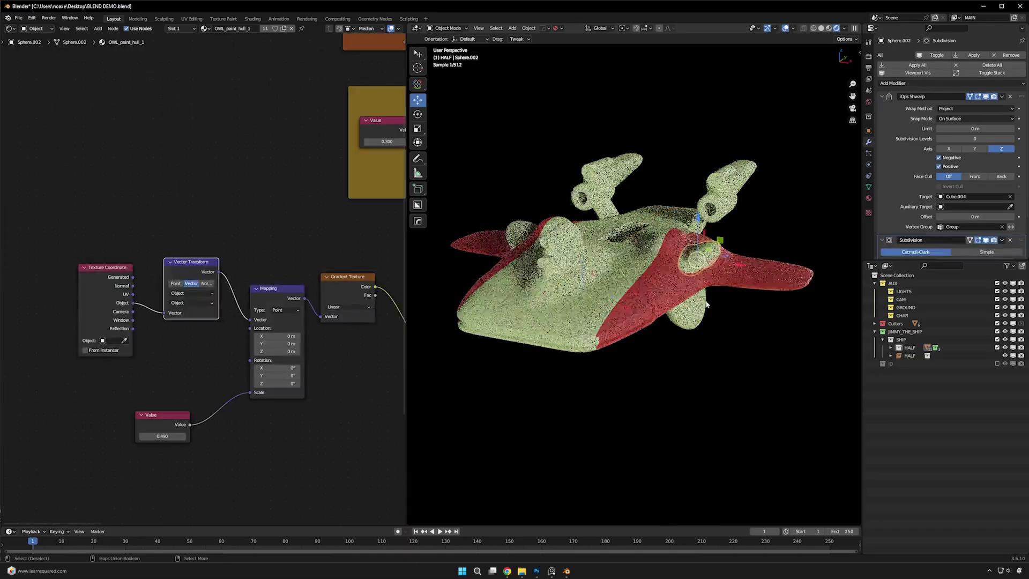
- Apply all modifiers on the oval wing pod and the fin below it
click(697, 310)
key(shift+q)
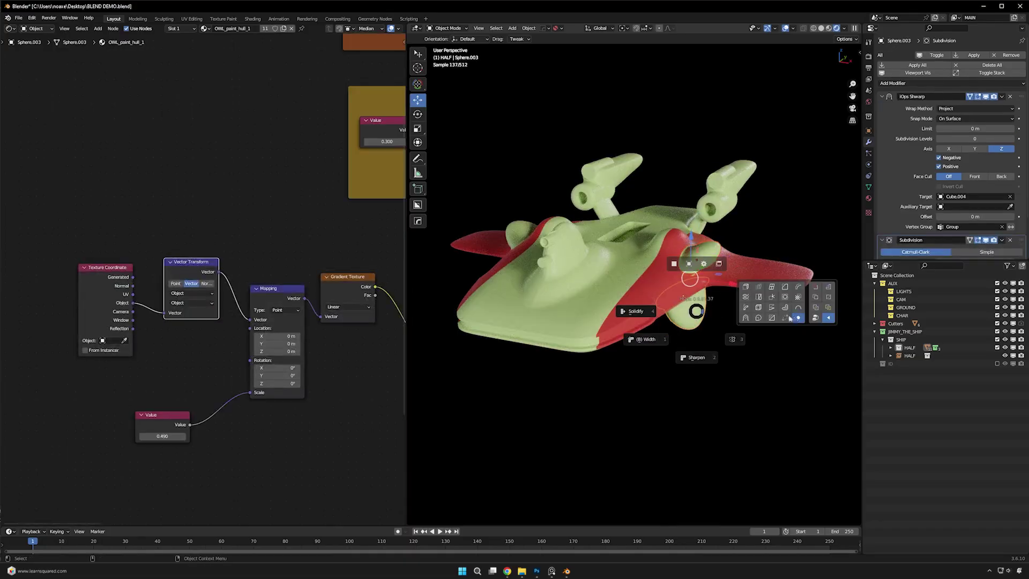
click(790, 317)
scroll(769, 275, up, 1)
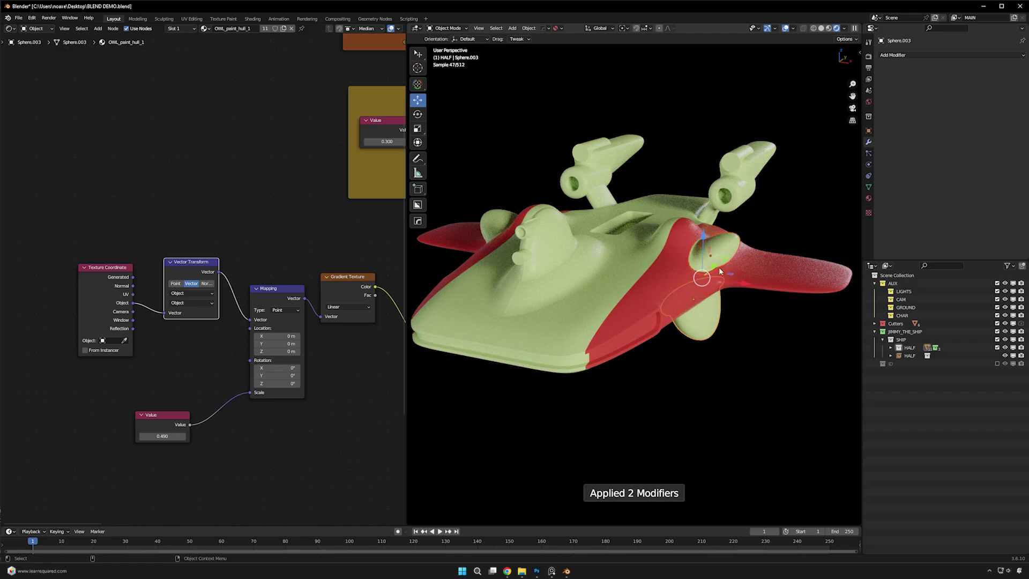
- Apply all modifiers on the main hull and join the wing pod and fin into it
click(745, 274)
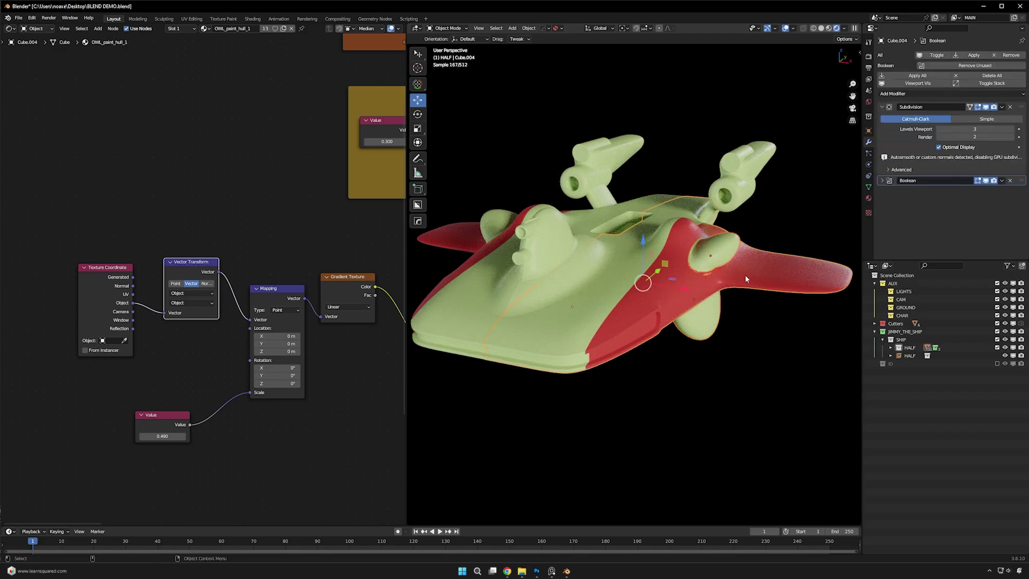
key(shift+q)
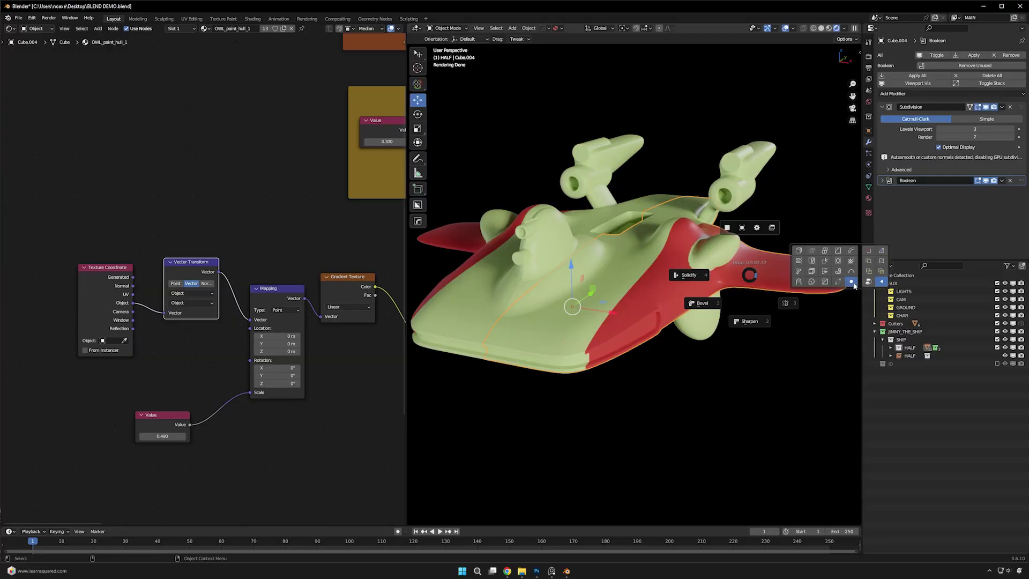
click(848, 281)
shift+click(679, 291)
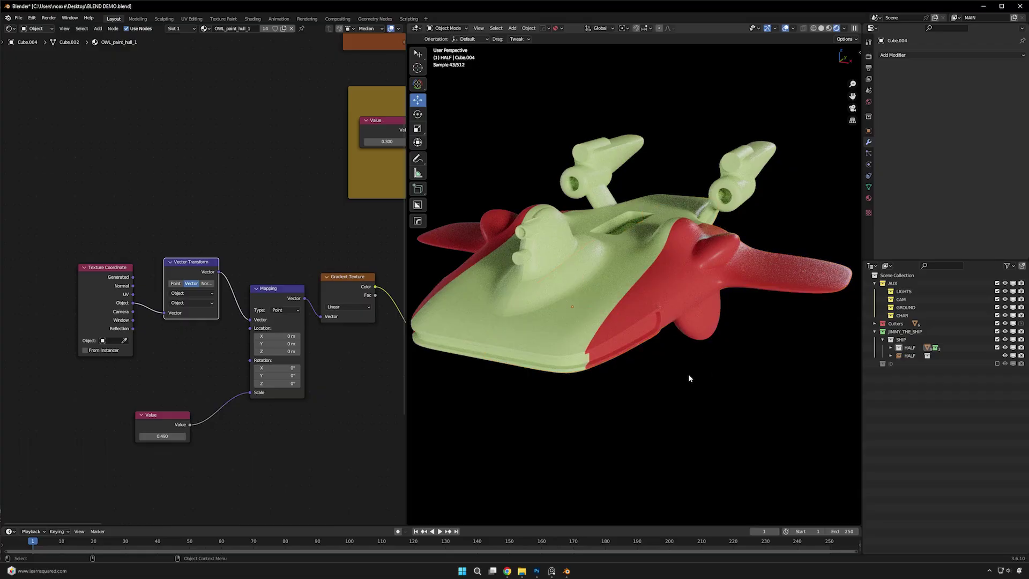
- Inspect the joined hull mesh in Edit Mode and return to Object Mode
middle_drag(688, 374, 724, 288)
click(700, 316)
key(Tab)
click(851, 345)
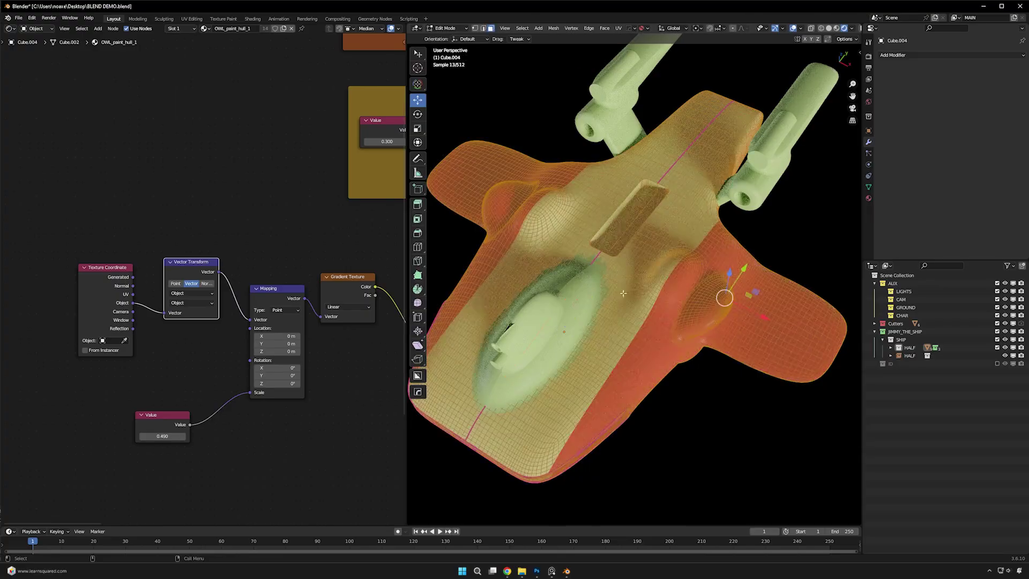
middle_drag(734, 428, 695, 375)
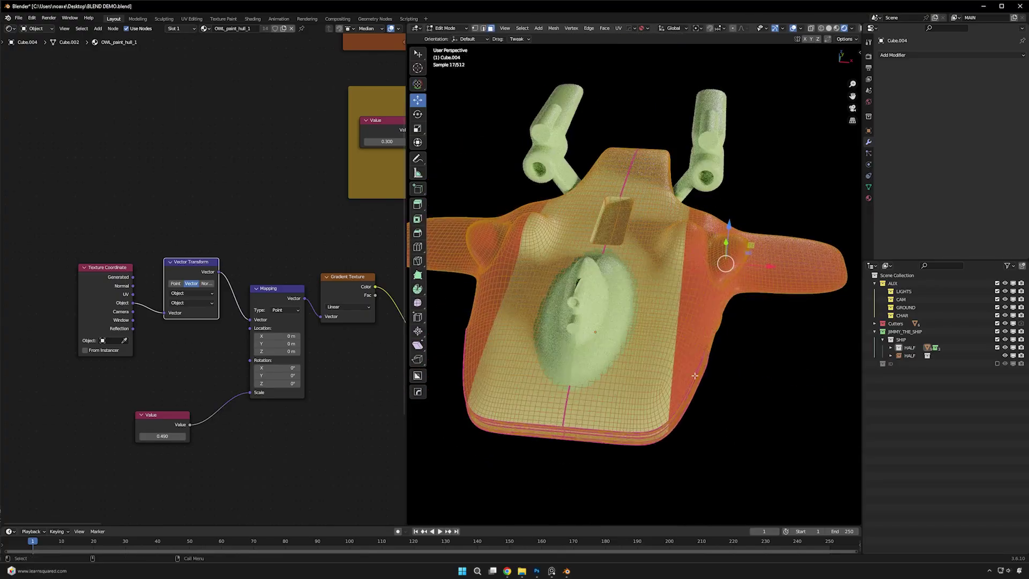
key(Tab)
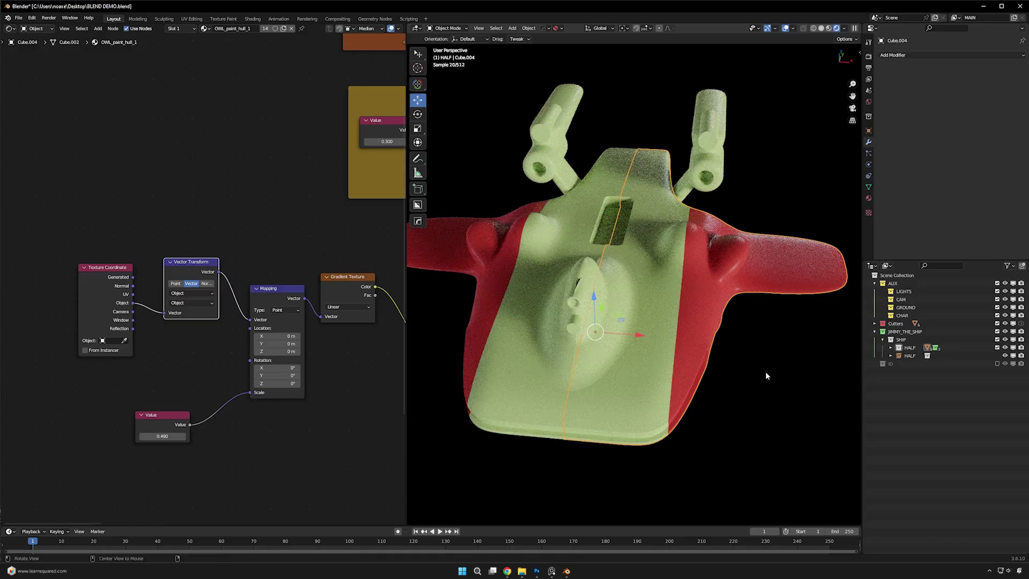
- Deselect the hull, enlarge the 3D view and examine the two-color stripe across the joined parts from the front and side
middle_drag(765, 371, 689, 320)
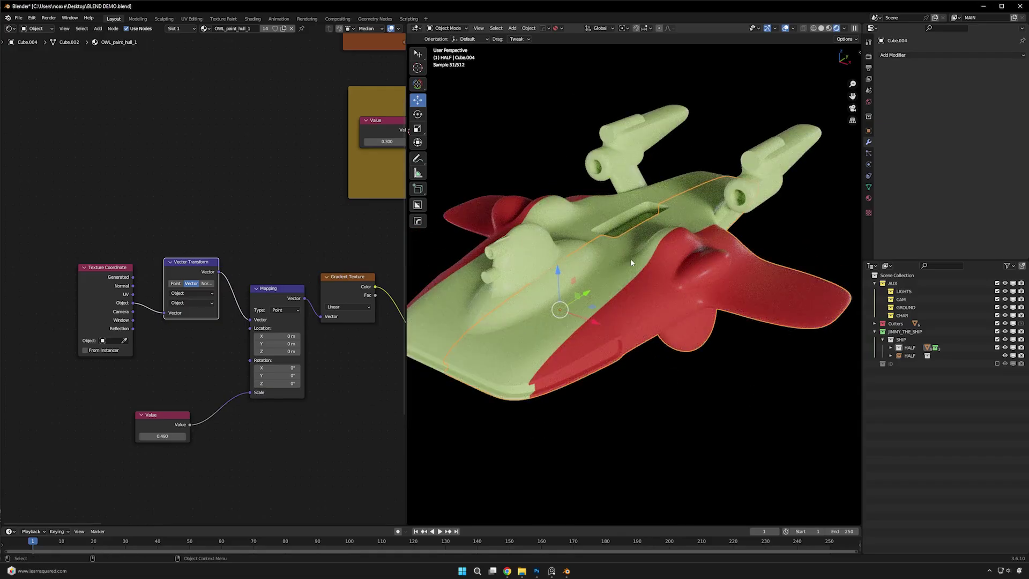
click(737, 469)
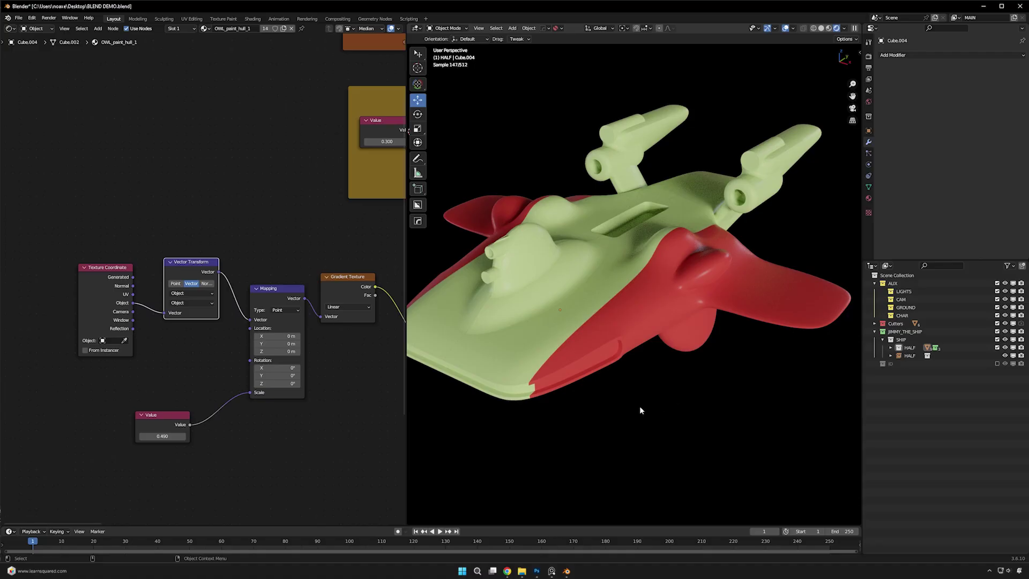
middle_drag(680, 386, 688, 263)
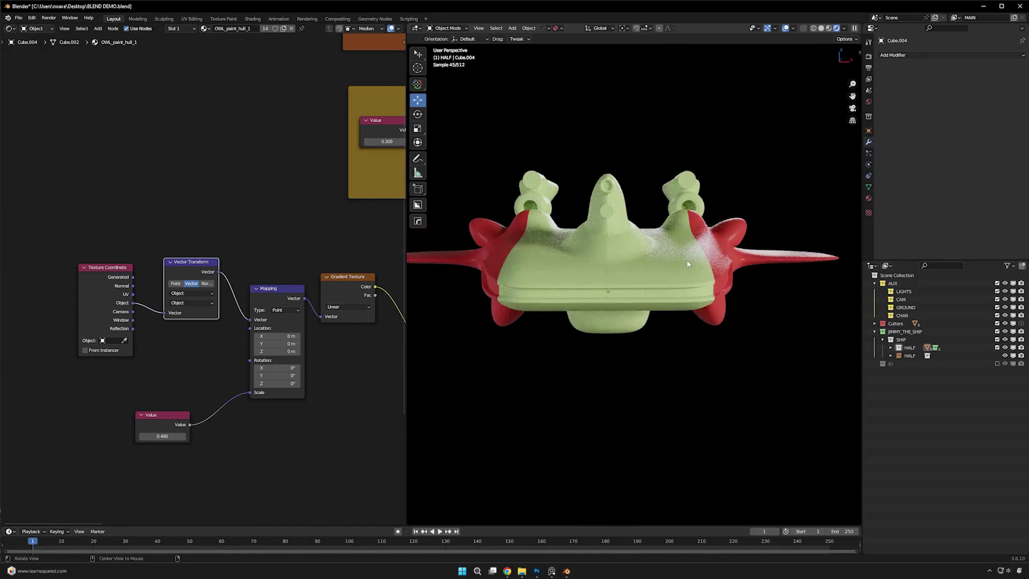
scroll(337, 324, down, 2)
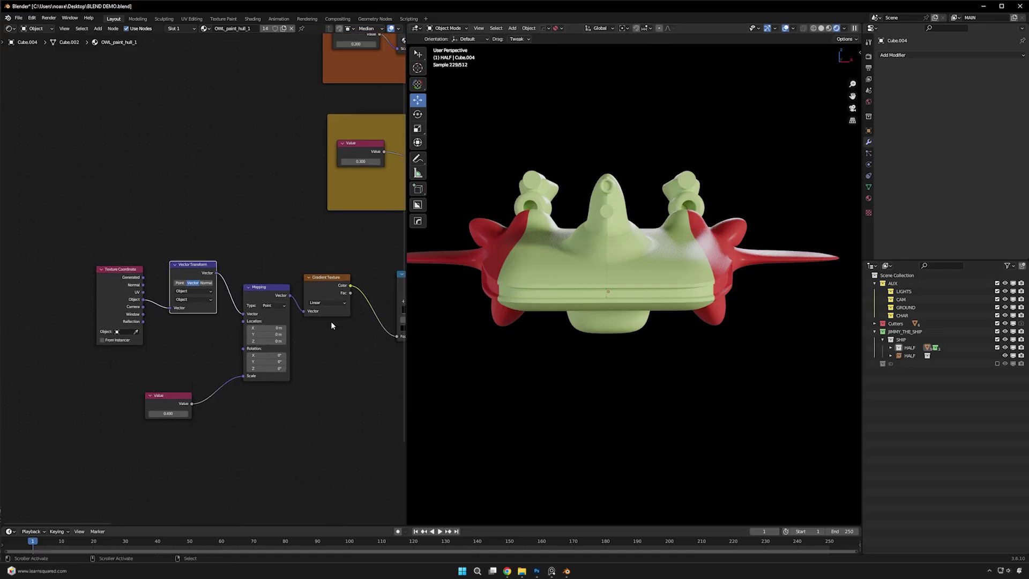
middle_drag(535, 417, 474, 402)
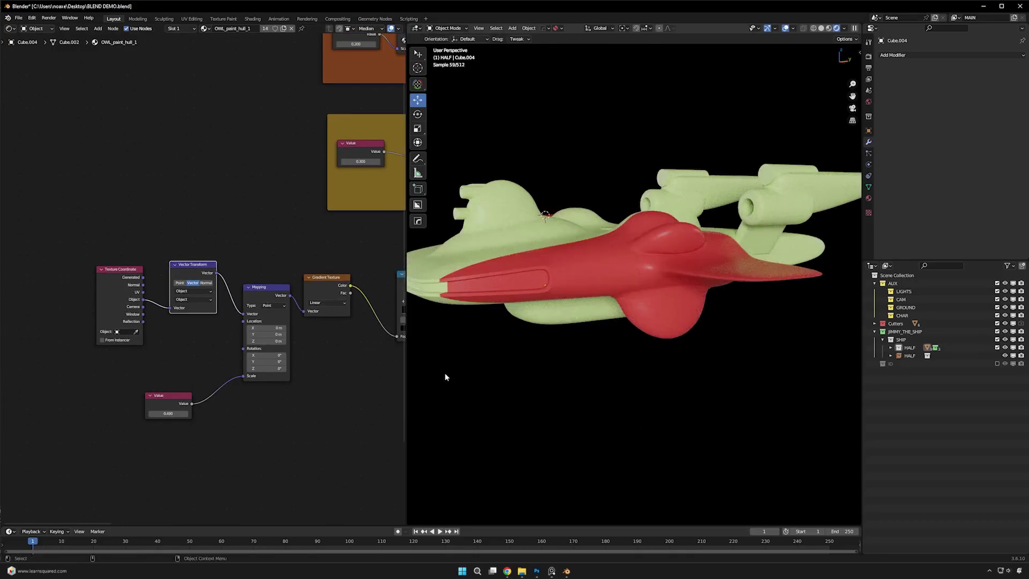
drag(405, 378, 337, 378)
scroll(574, 372, down, 2)
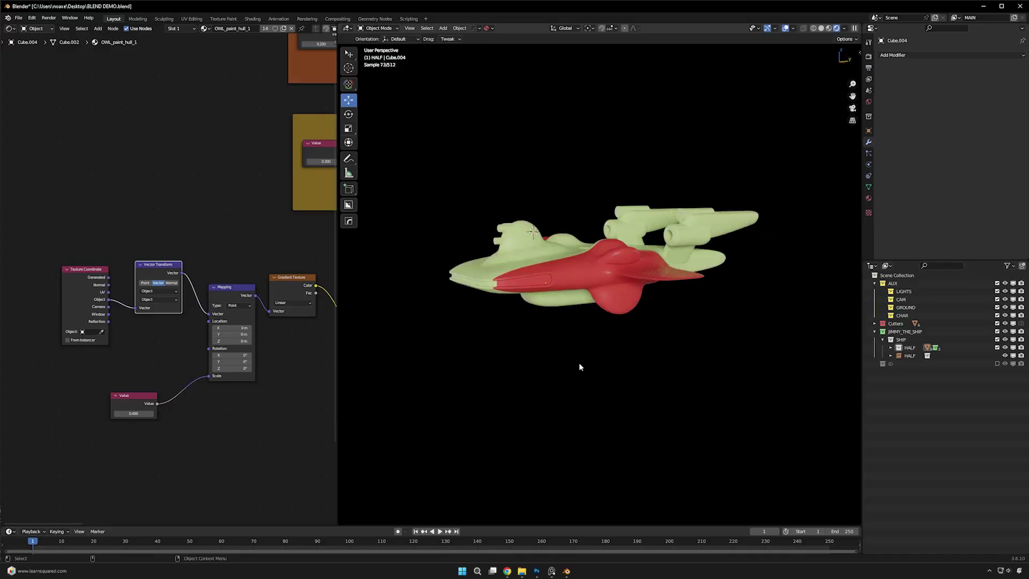
scroll(578, 367, up, 5)
scroll(421, 334, down, 1)
scroll(285, 389, down, 1)
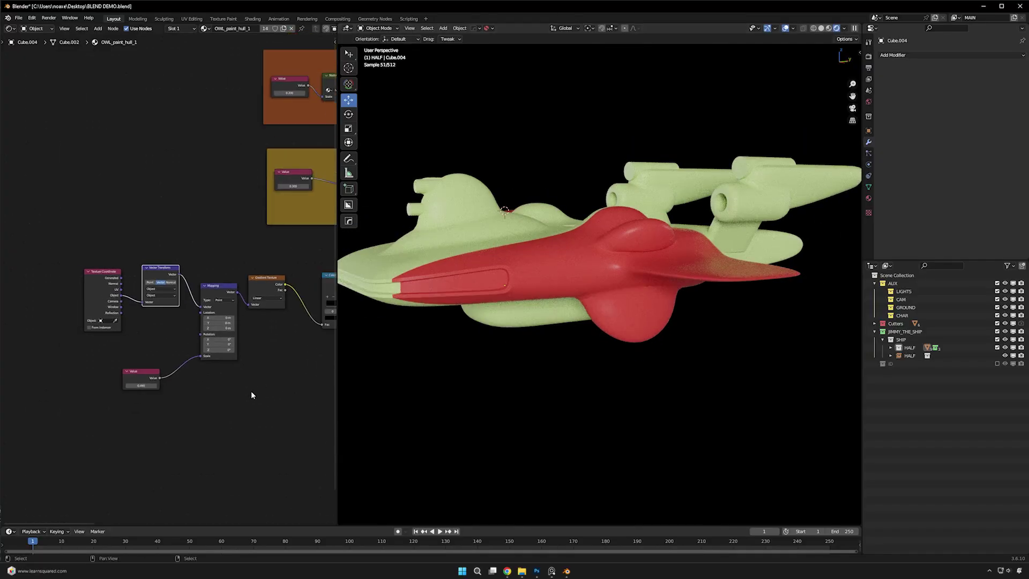
- Review the stripe's node chain from Texture Coordinate and Vector Transform through Gradient Texture and Color Ramp to the Mix node
click(39, 275)
scroll(171, 278, up, 3)
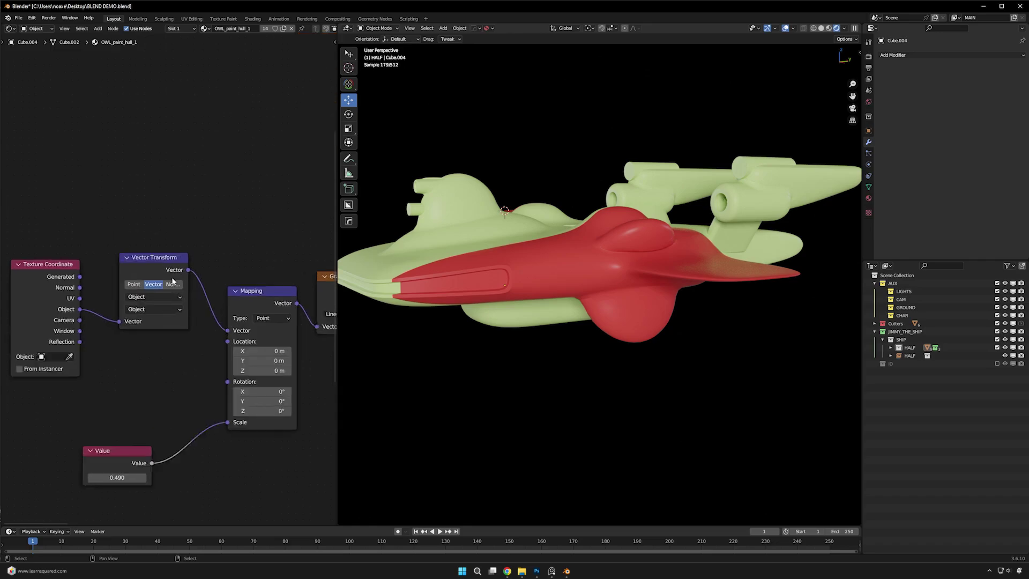
mouse_move(173, 280)
mouse_down()
mouse_move(196, 280)
mouse_move(168, 279)
mouse_up()
scroll(169, 279, down, 2)
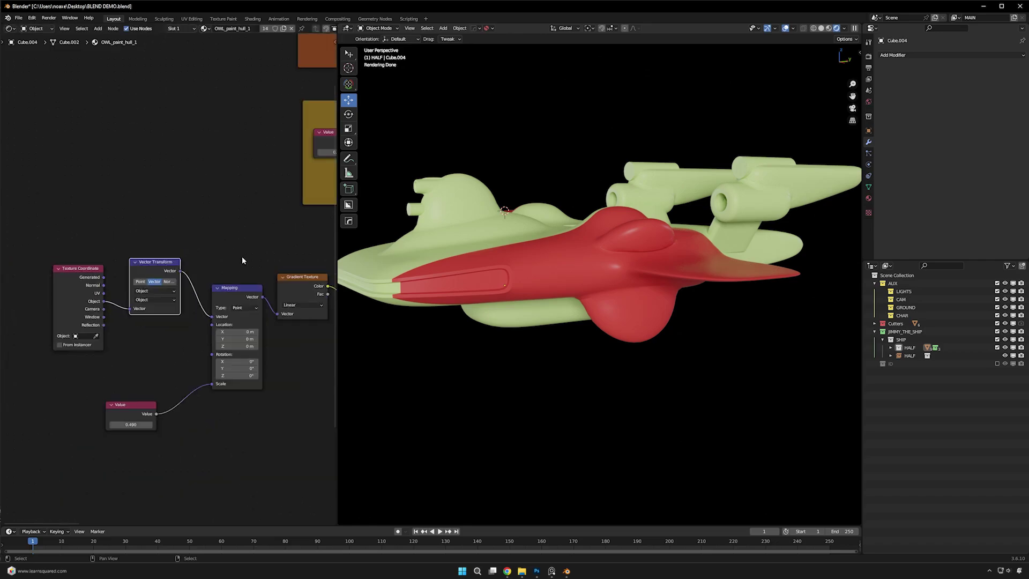
middle_drag(242, 260, 146, 262)
drag(227, 278, 236, 278)
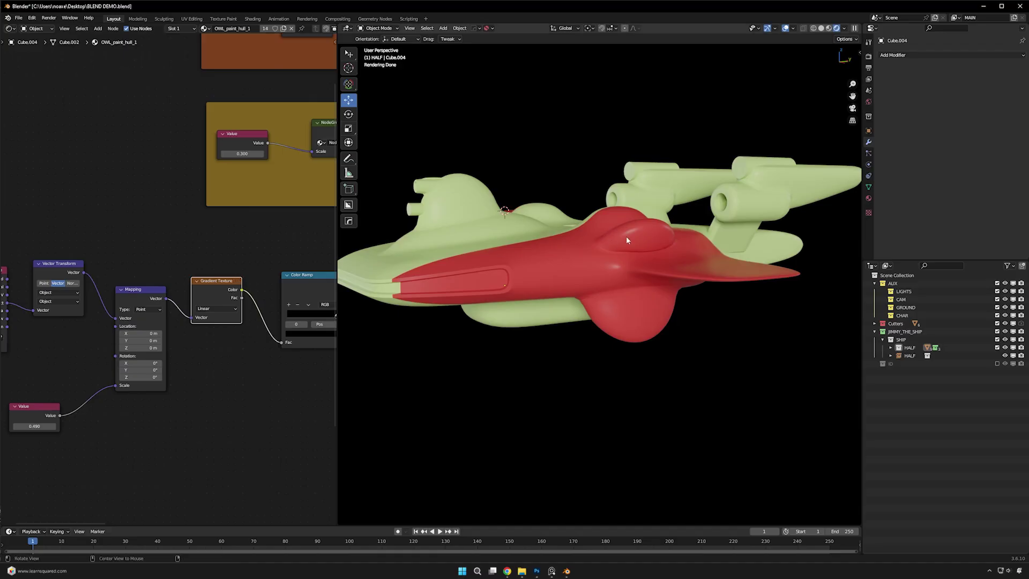
middle_drag(626, 236, 661, 233)
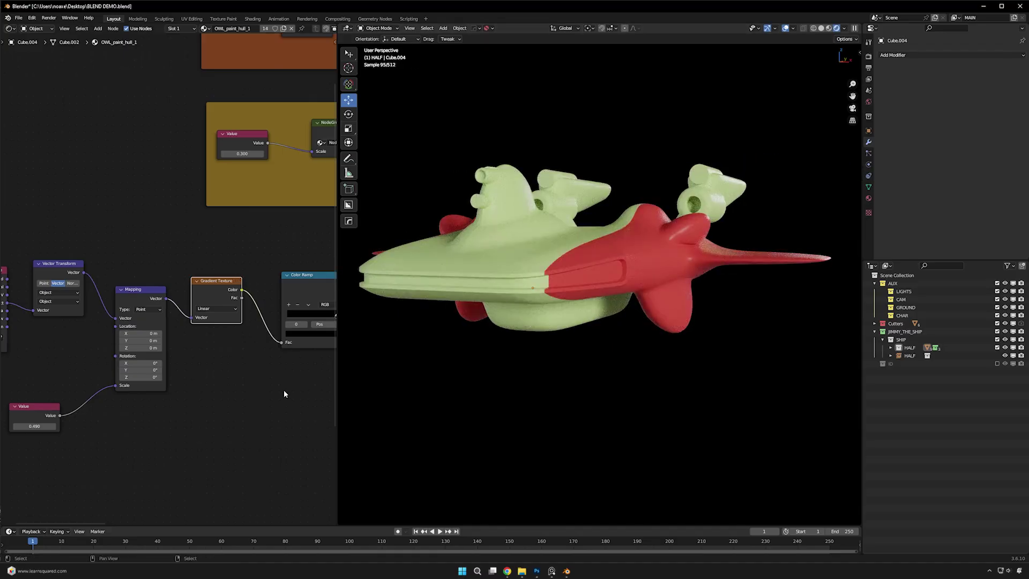
scroll(284, 394, down, 1)
middle_drag(291, 386, 98, 413)
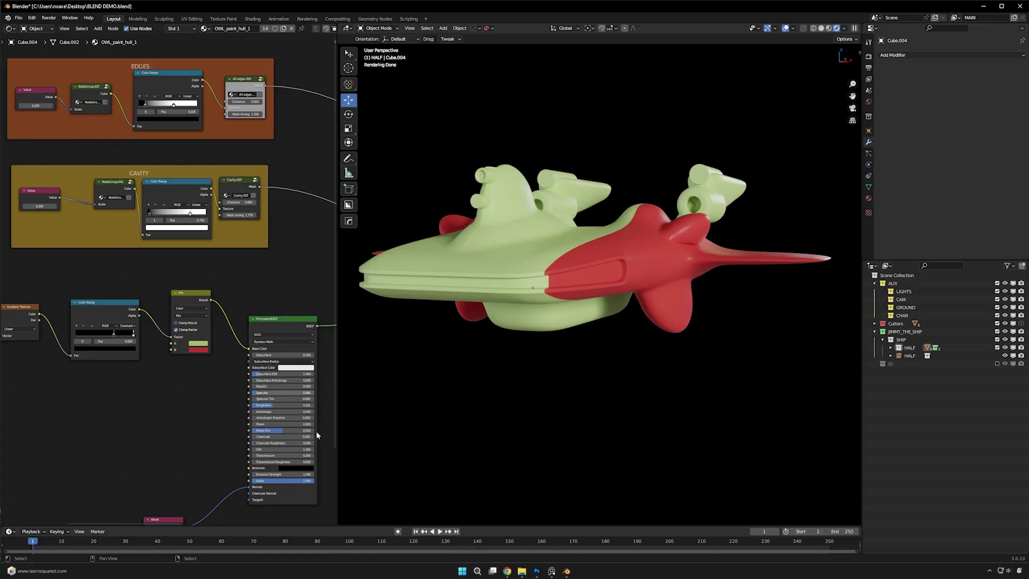
key(shift+a)
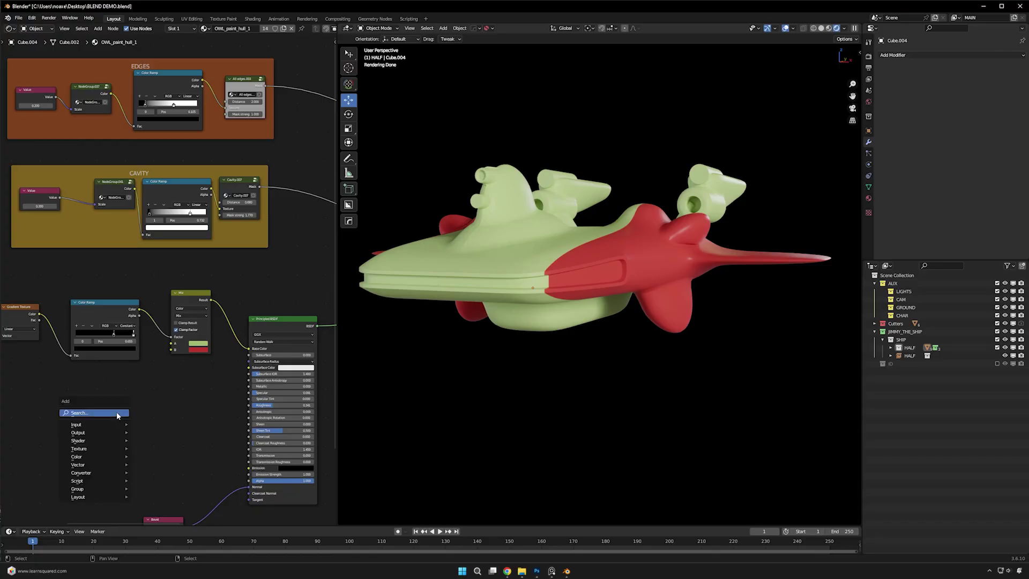
mouse_move(115, 424)
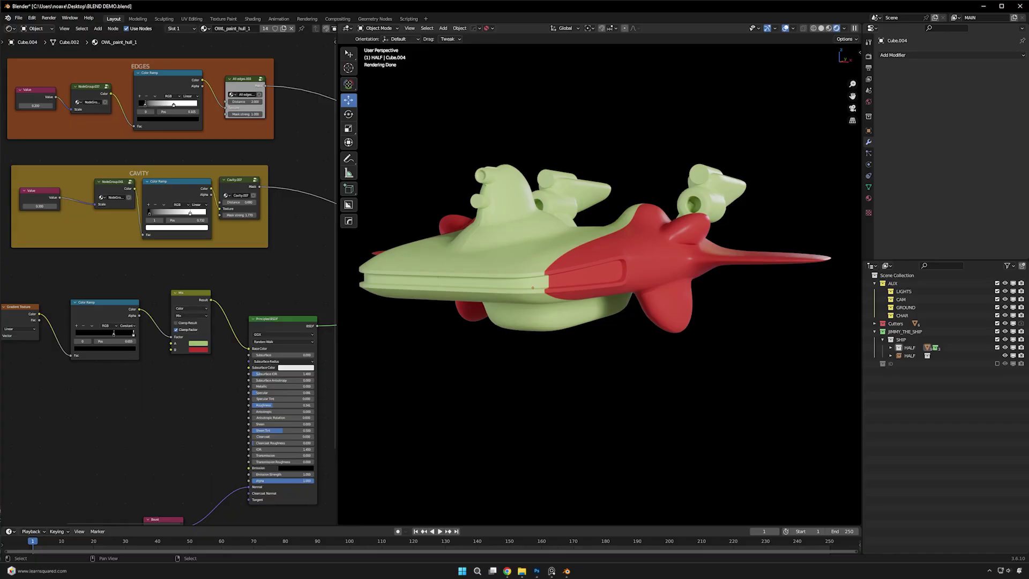
- Preview the Mix Shader that adds the cavity mask to the hull paint and examine the Cavity node group
scroll(262, 296, down, 5)
middle_drag(268, 297, 107, 291)
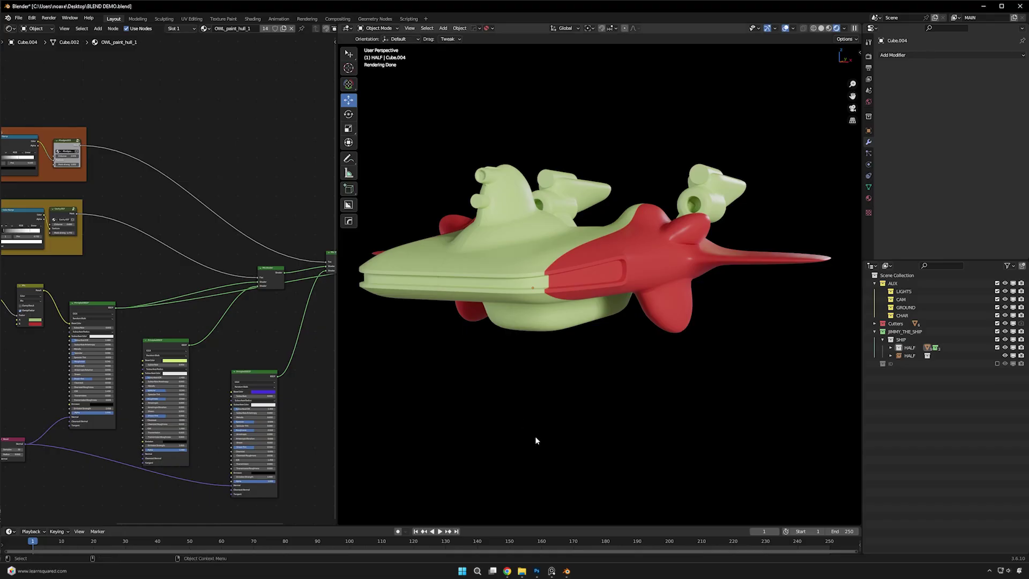
ctrl+shift+click(273, 269)
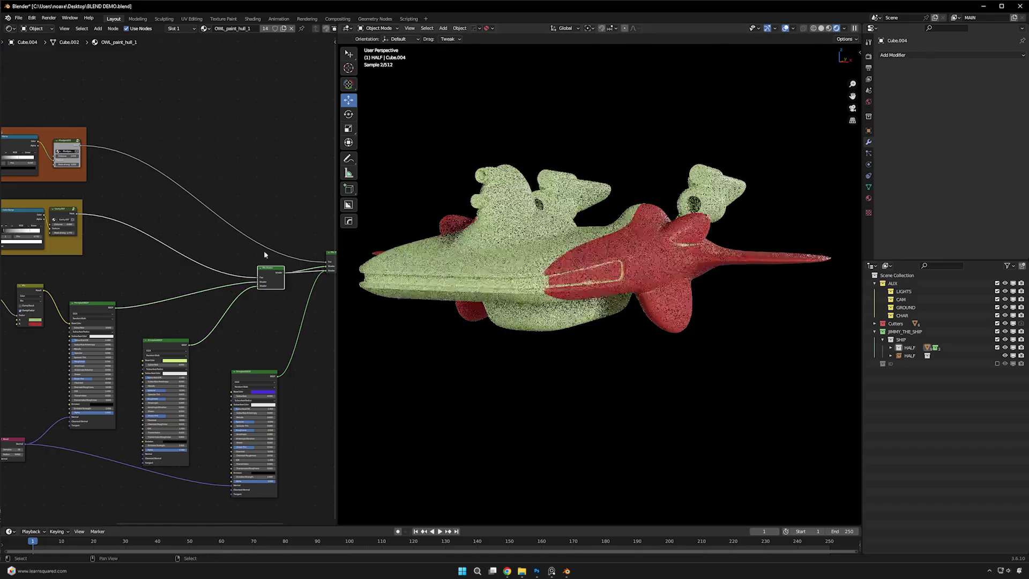
middle_drag(221, 224, 337, 302)
scroll(218, 306, up, 3)
scroll(218, 306, up, 2)
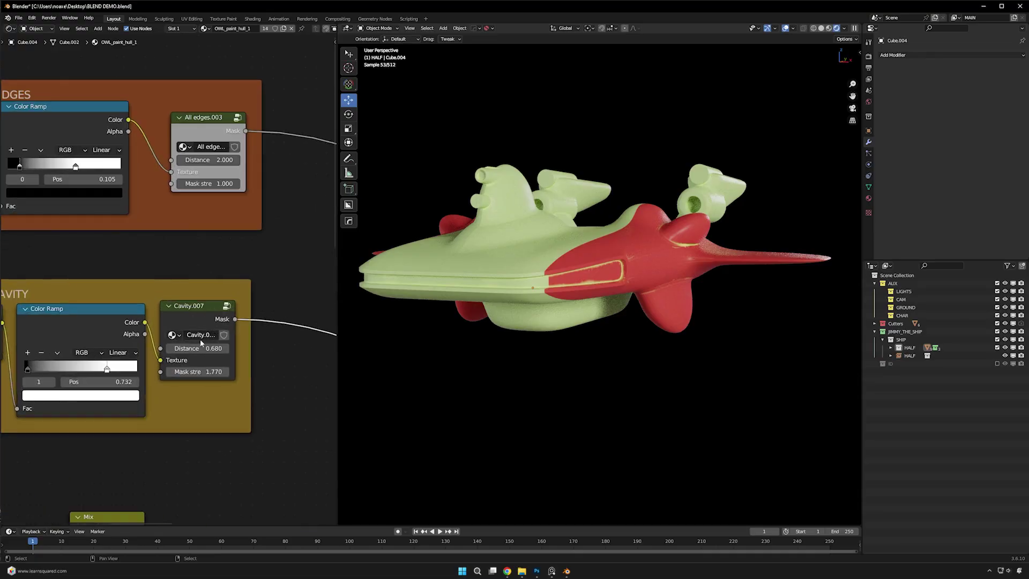
- Change the base color of the cavity layer's Principled BSDF to a muted dark brown
scroll(253, 398, down, 4)
middle_drag(185, 310, 172, 272)
scroll(171, 272, up, 3)
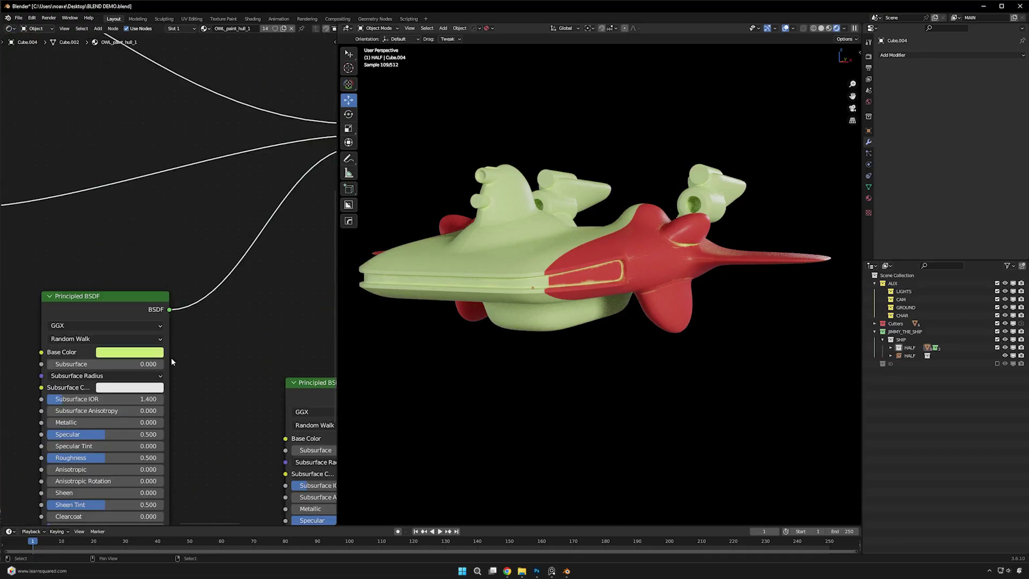
click(144, 353)
drag(160, 315, 108, 315)
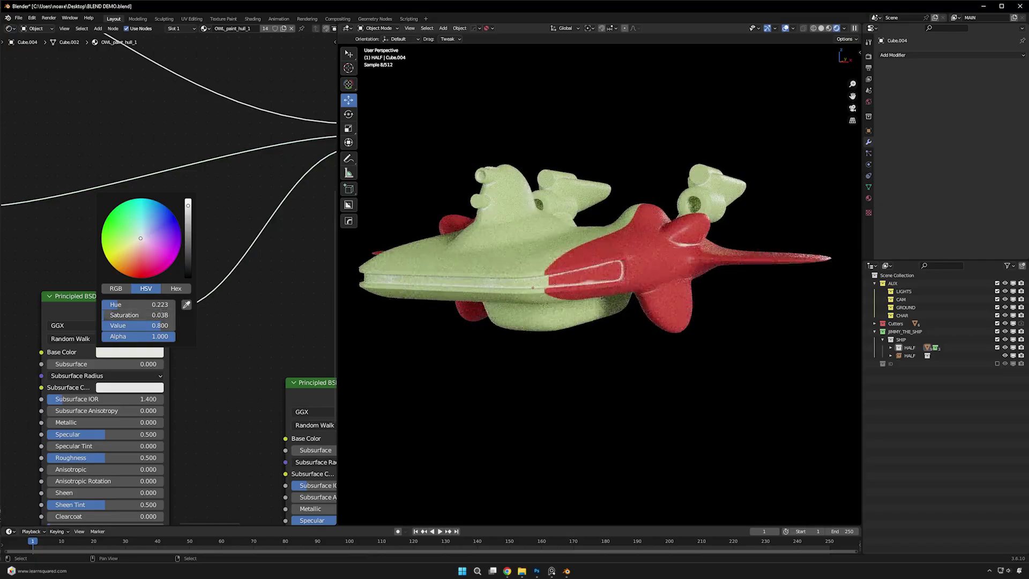
drag(140, 240, 137, 249)
drag(160, 325, 121, 325)
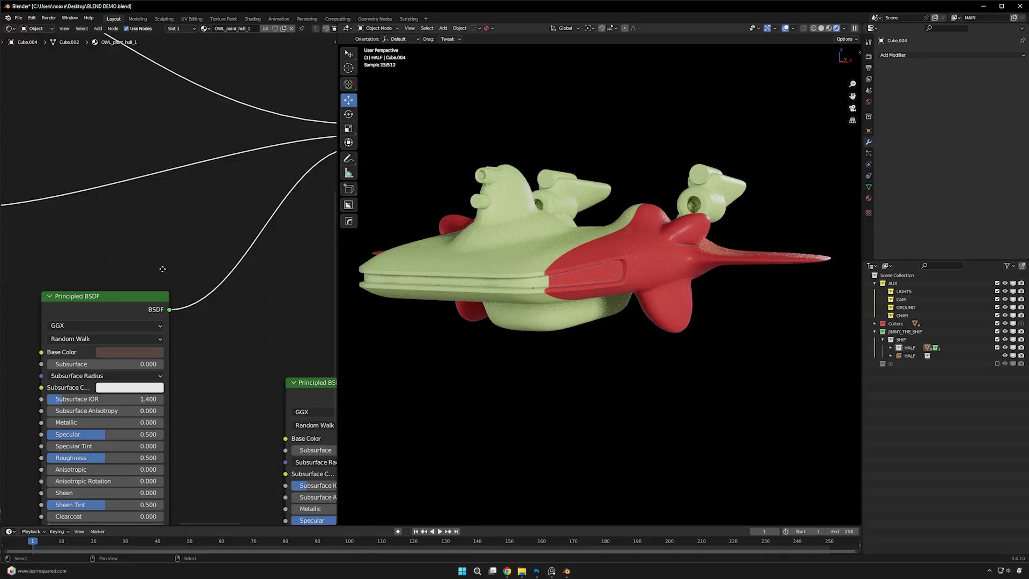
- Set the Cavity node's Distance to 4.000 and its mask strength to 1.970, and check the grooves on the ship
scroll(163, 269, down, 4)
scroll(215, 278, up, 4)
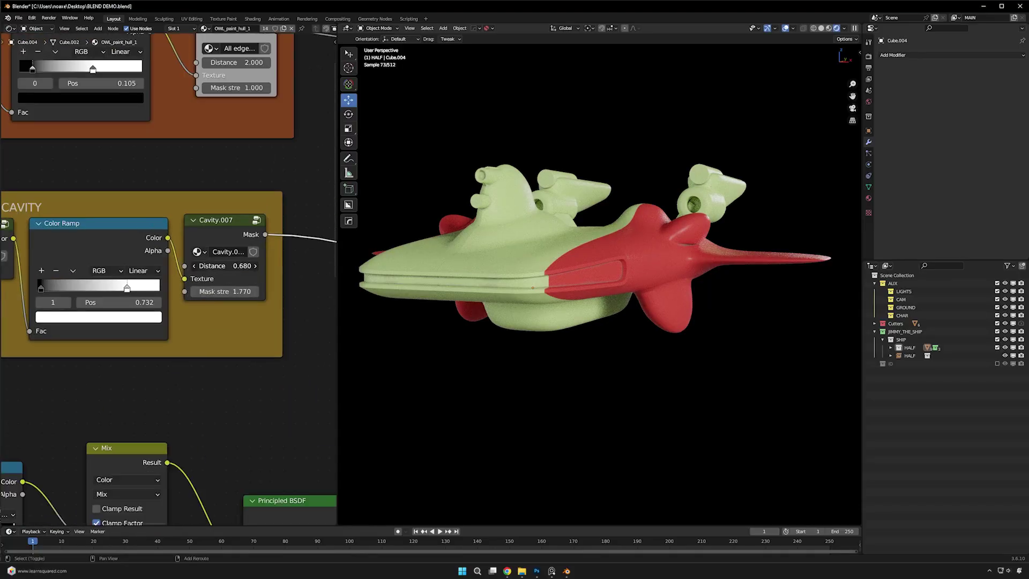
drag(224, 265, 252, 292)
click(225, 266)
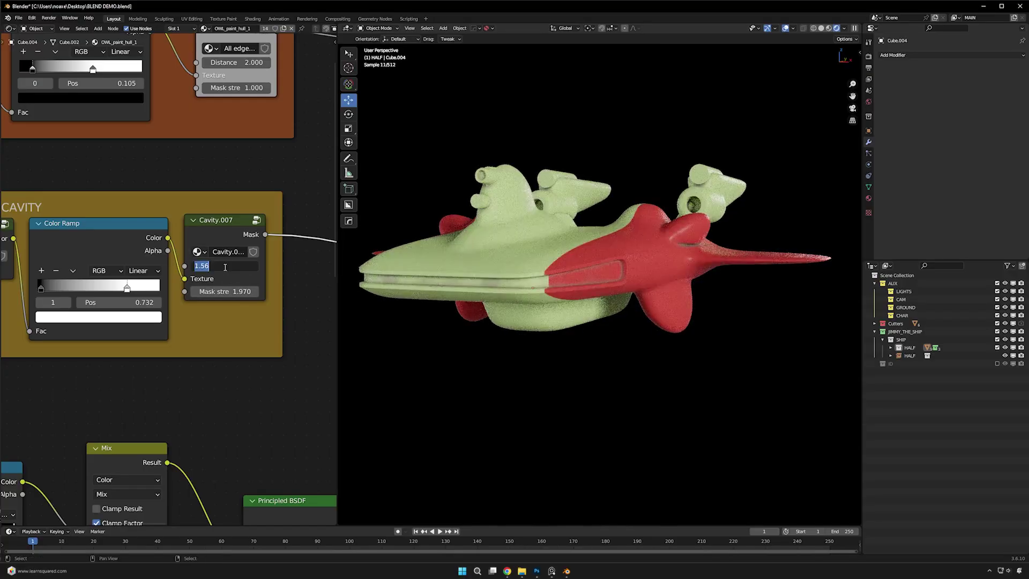
key(Return)
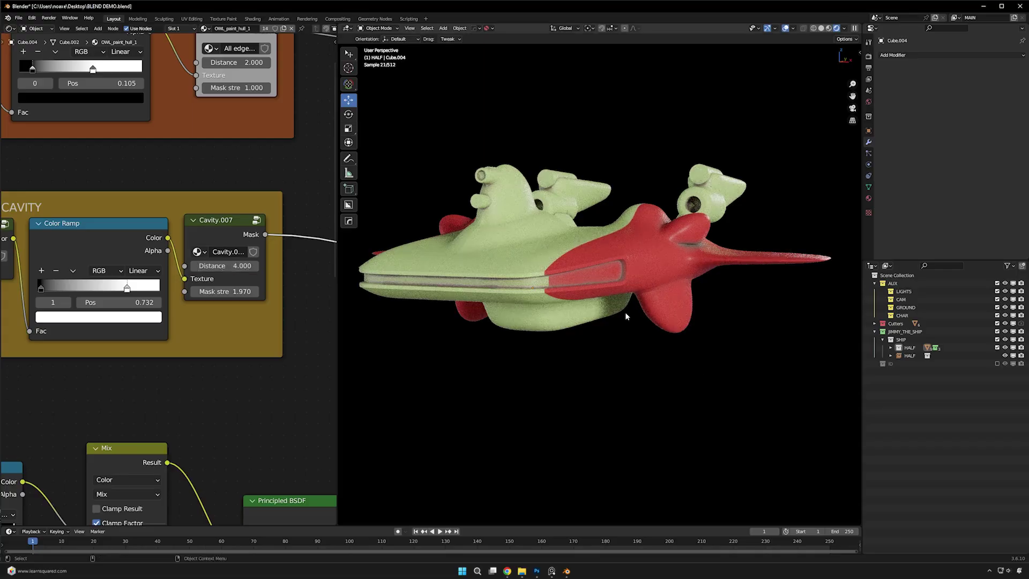
middle_drag(675, 388, 606, 280)
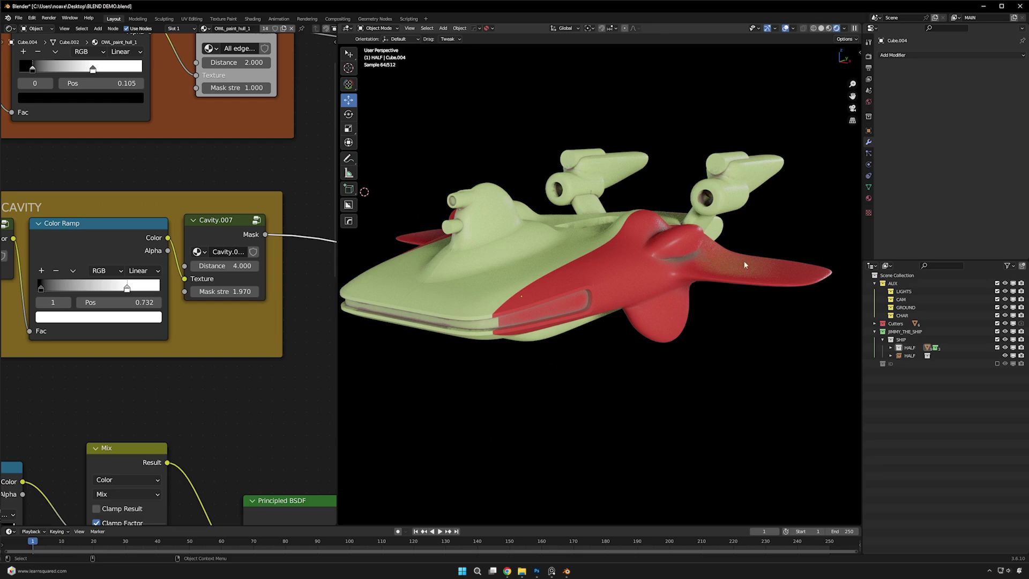
- Preview the final Mix Shader with the edge mask and change the edge layer's base color to a dark reddish brown
scroll(246, 313, down, 4)
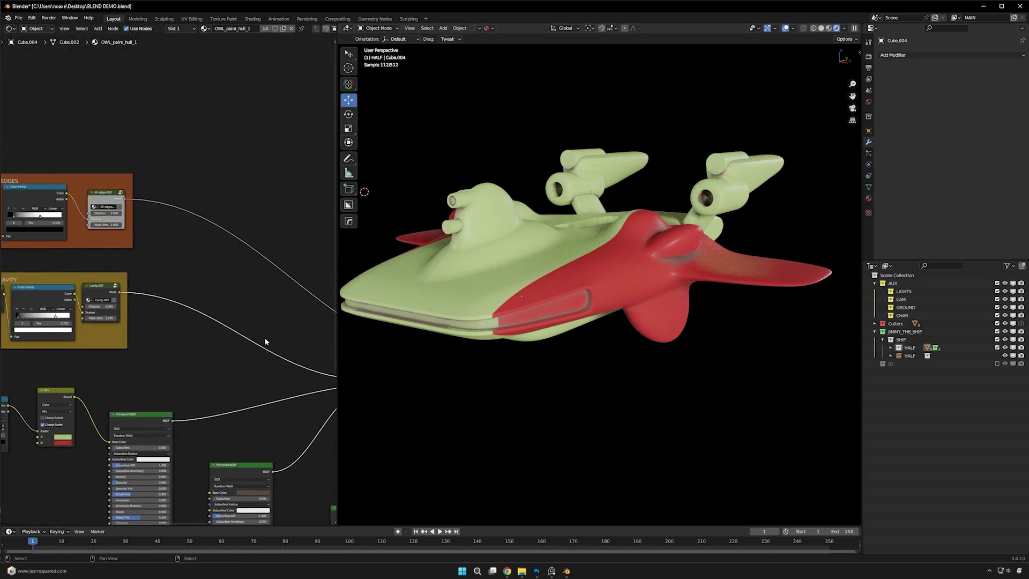
middle_drag(265, 338, 88, 290)
drag(284, 314, 284, 316)
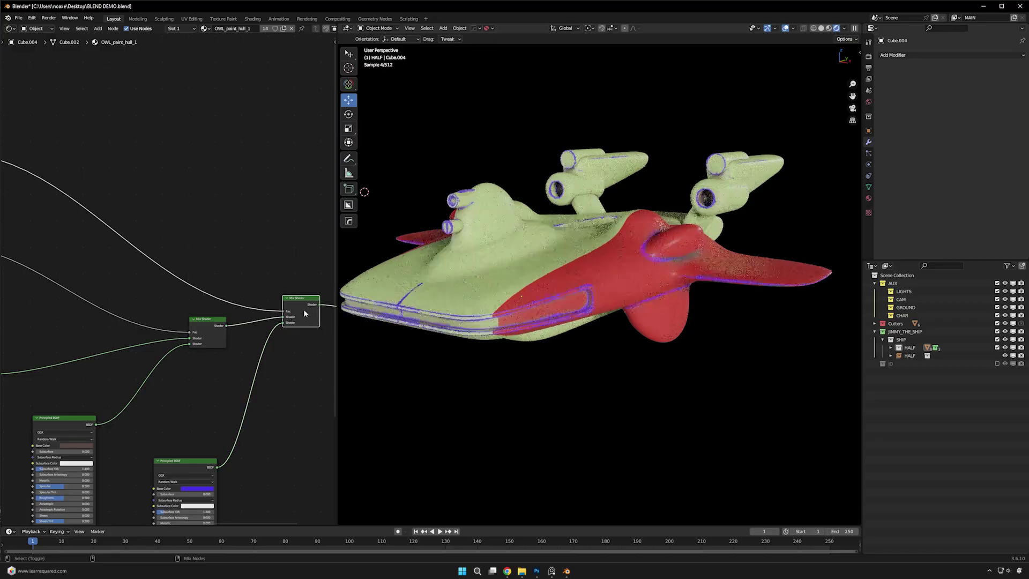
scroll(204, 338, up, 4)
middle_drag(203, 338, 202, 294)
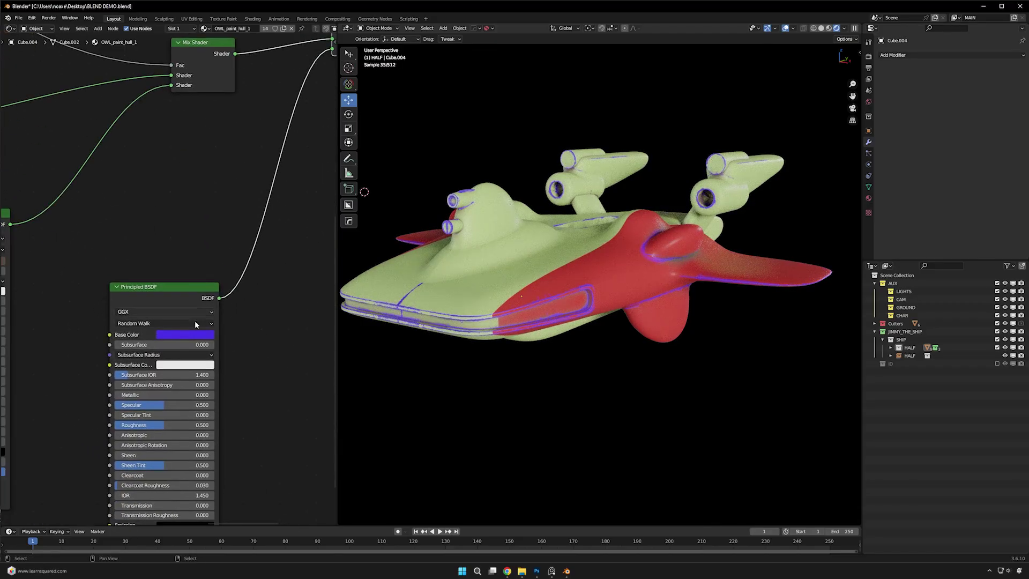
click(185, 334)
drag(190, 303, 161, 302)
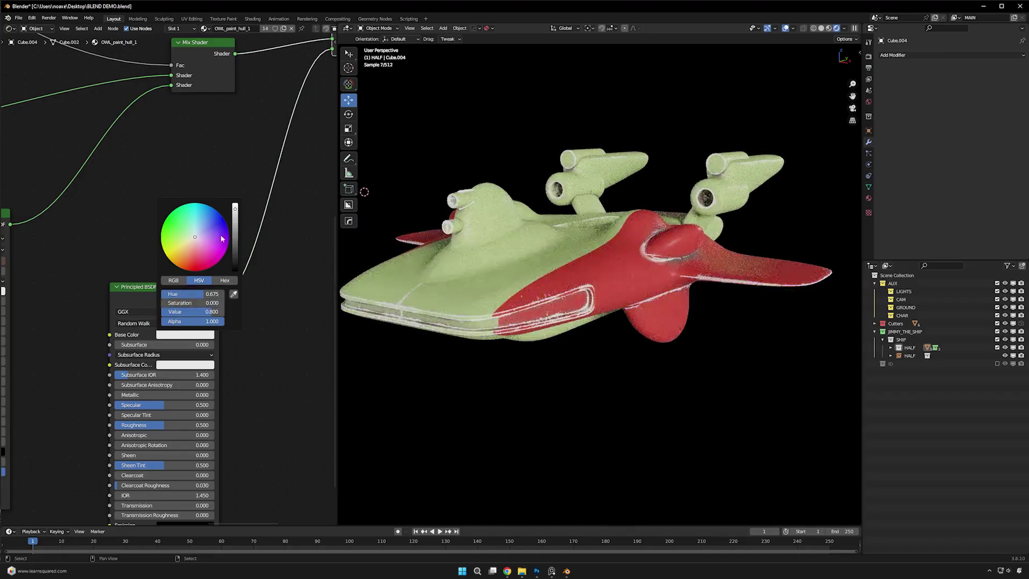
drag(235, 230, 194, 245)
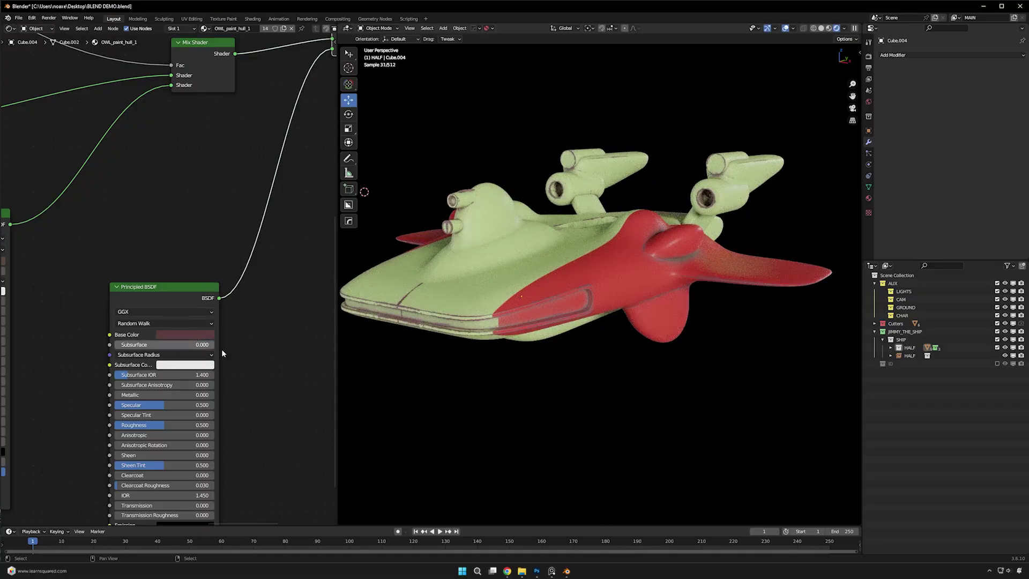
- Set the edge shader's Specular to 0.105 and Roughness to 0.618, and fine-tune its dark reddish-brown base color
middle_drag(240, 388, 258, 315)
drag(176, 333, 194, 352)
click(217, 260)
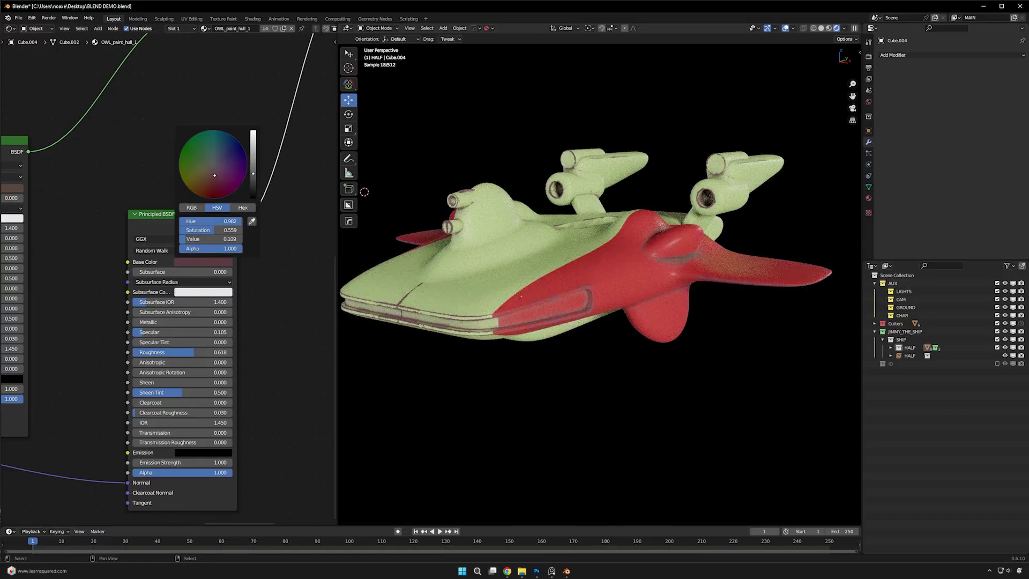
drag(214, 175, 216, 176)
- Move the black stop of the Edges color ramp to position 0.109 and check the edge wear on the ship
mouse_move(189, 164)
middle_down()
mouse_move(195, 189)
mouse_move(331, 330)
middle_up()
middle_drag(158, 181, 203, 236)
middle_drag(131, 242, 253, 276)
middle_drag(24, 216, 160, 291)
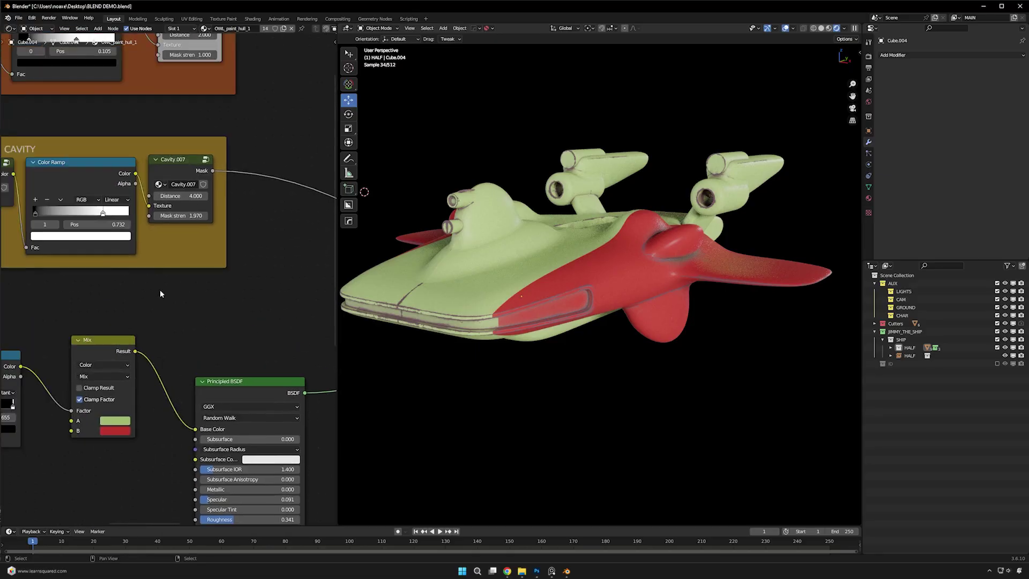
middle_drag(186, 118, 200, 198)
scroll(105, 239, up, 3)
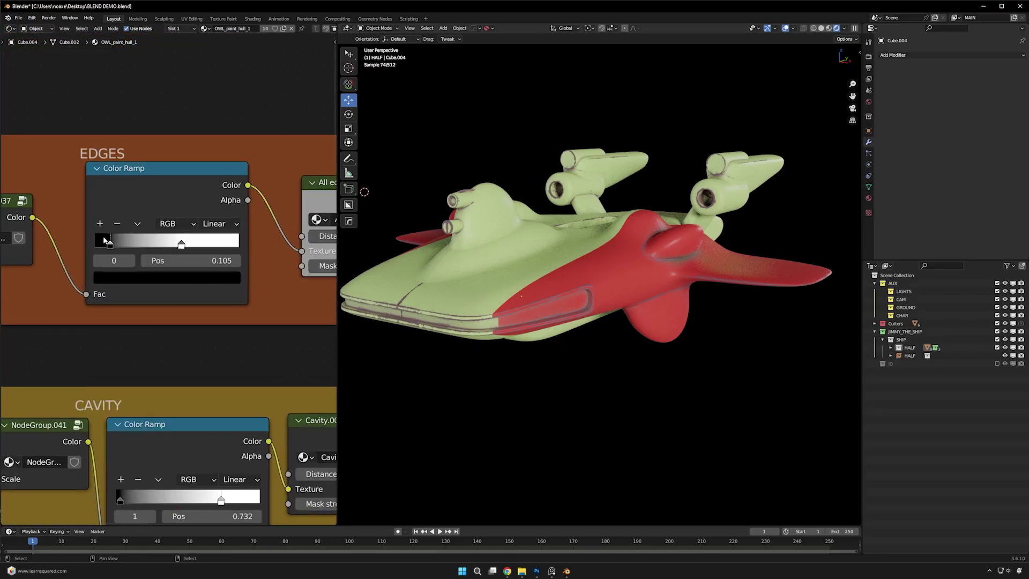
mouse_move(110, 245)
mouse_down()
mouse_move(120, 244)
mouse_move(111, 245)
mouse_up()
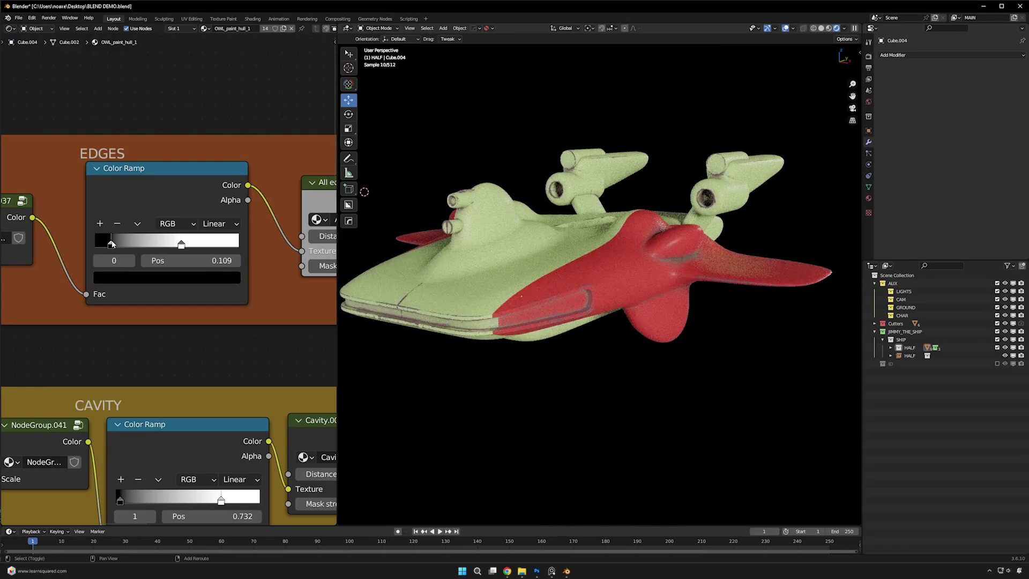
mouse_move(661, 394)
middle_down()
mouse_move(615, 371)
mouse_move(559, 369)
mouse_move(696, 387)
mouse_move(661, 420)
mouse_move(669, 407)
middle_up()
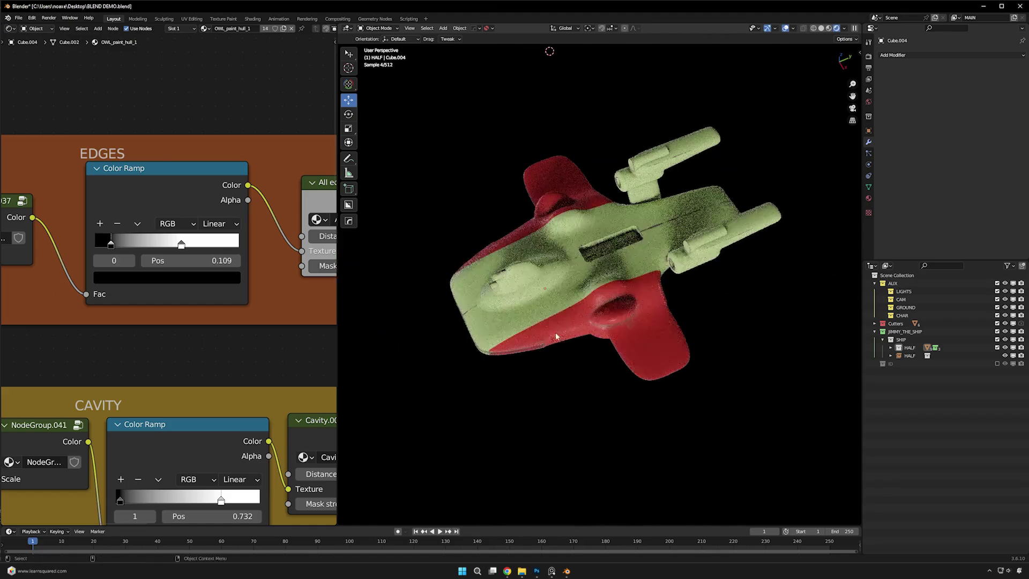
scroll(273, 336, down, 1)
scroll(273, 336, down, 5)
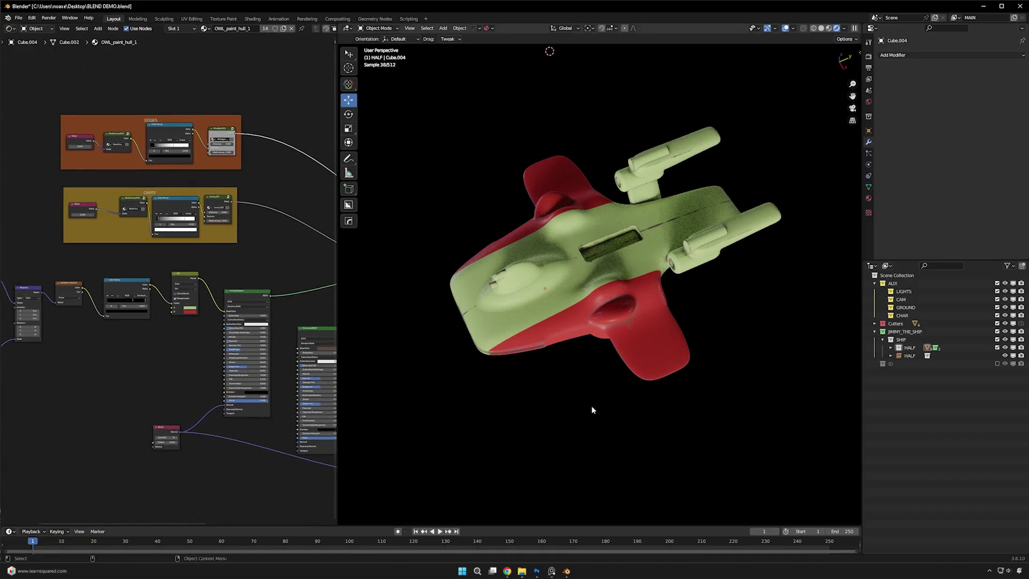
- Copy the Cavity frame's Value node and texture node group into the free space below the stripe nodes
middle_drag(591, 405, 568, 375)
scroll(154, 379, up, 4)
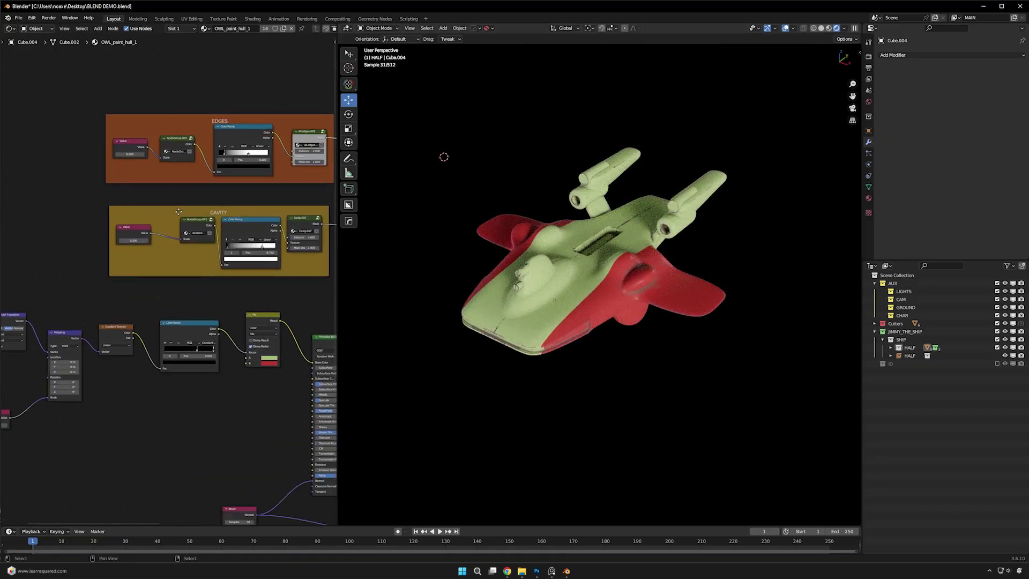
click(126, 239)
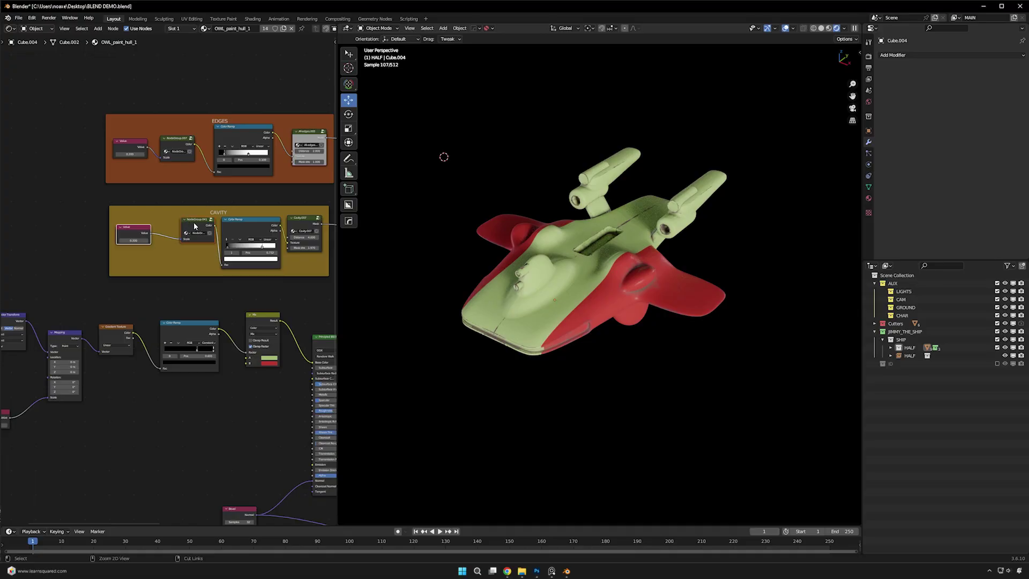
key(ctrl+v)
drag(218, 215, 238, 440)
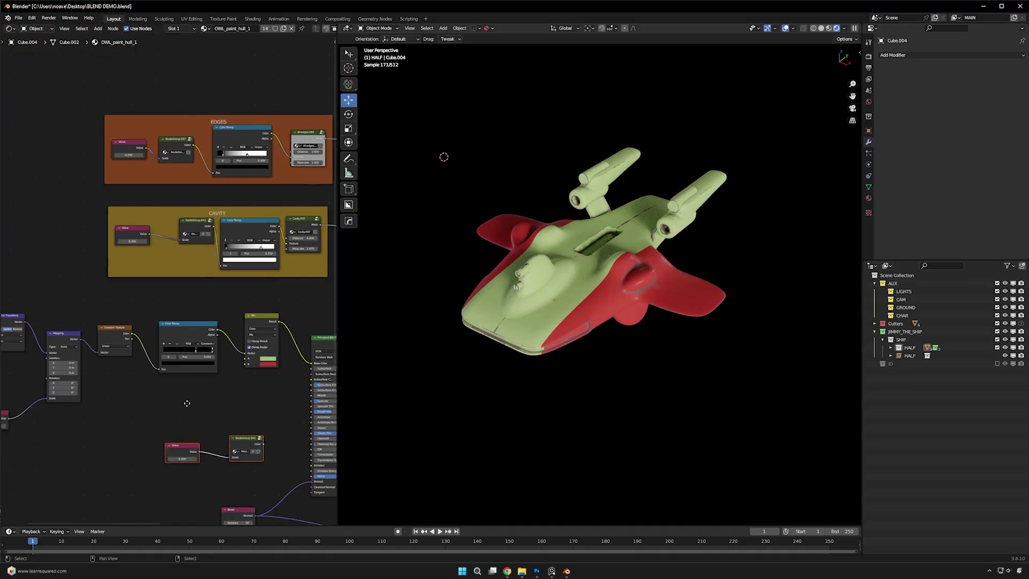
- Preview the copied texture group on the ship and connect its Color output to the paint shader's Roughness
middle_drag(186, 401, 129, 310)
ctrl+shift+click(181, 349)
scroll(235, 327, up, 3)
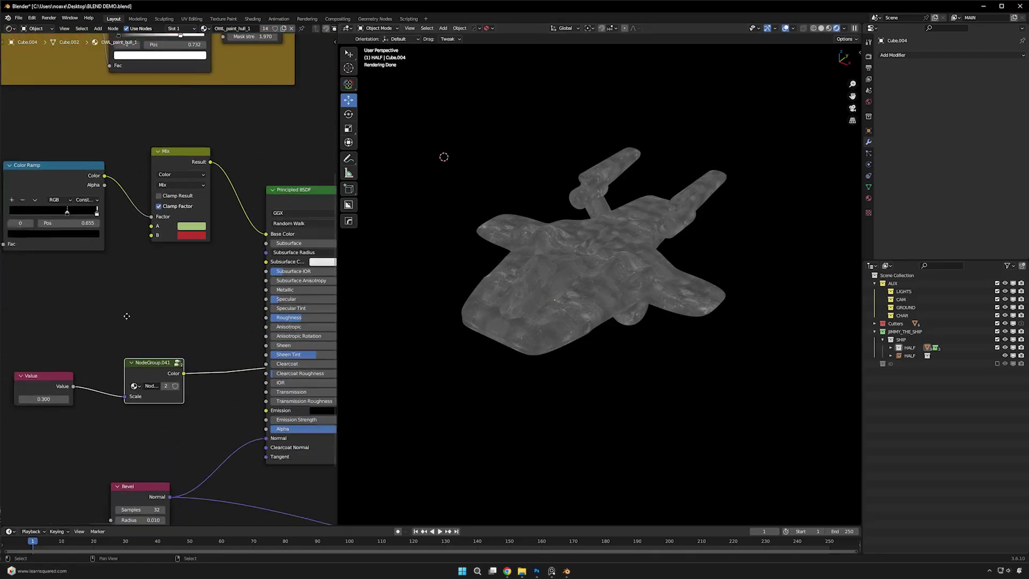
drag(158, 373, 240, 317)
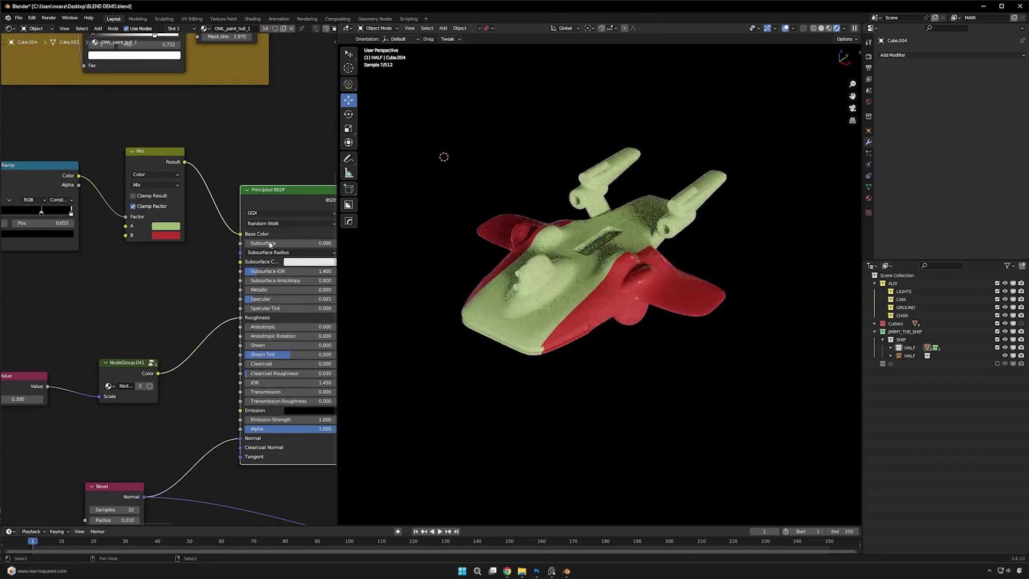
- Insert a copy of the Cavity color ramp between the texture group and the paint shader's Roughness
scroll(130, 334, down, 2)
click(75, 213)
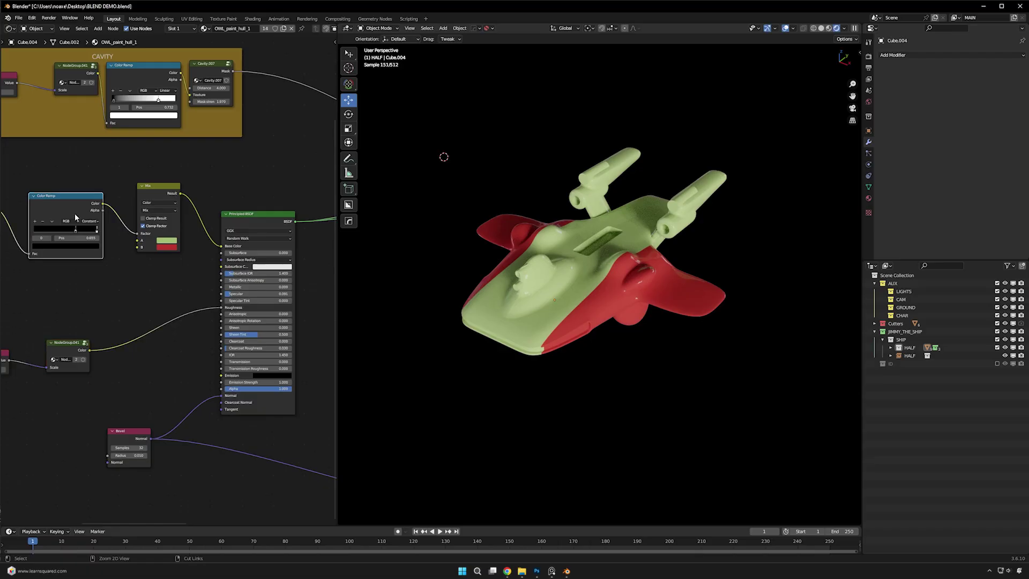
click(136, 89)
drag(136, 89, 143, 313)
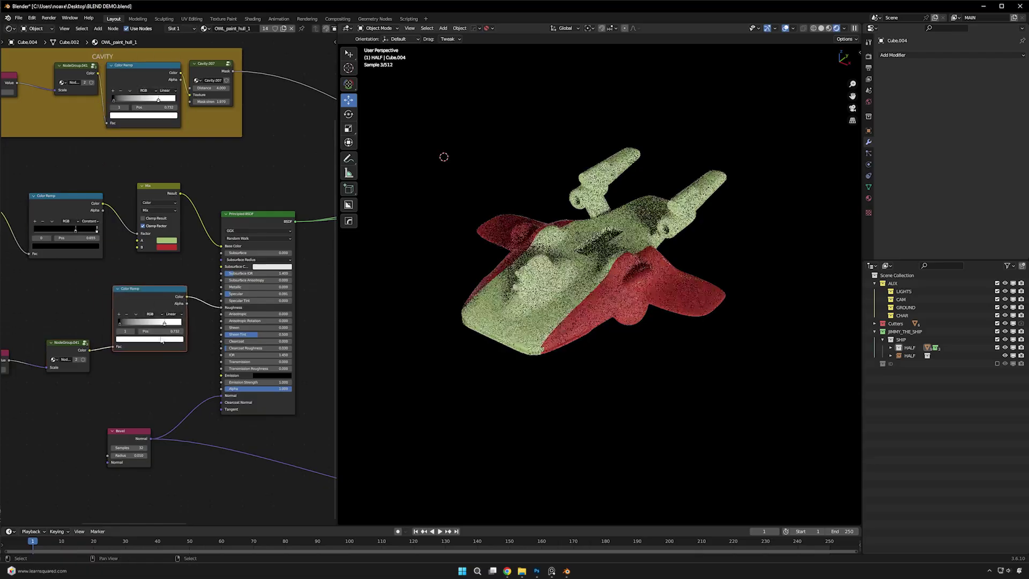
- Move the roughness ramp's white stop close to its black stop, set the black stop to position 0.045, and preview the ramp
scroll(166, 367, up, 3)
middle_drag(167, 367, 153, 336)
drag(63, 330, 61, 330)
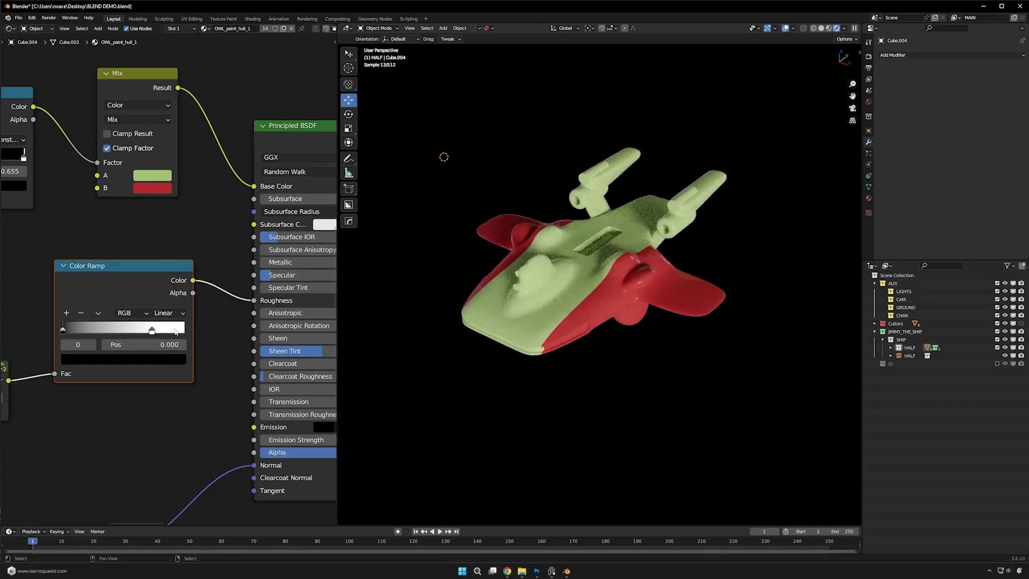
drag(152, 330, 71, 331)
ctrl+shift+click(162, 280)
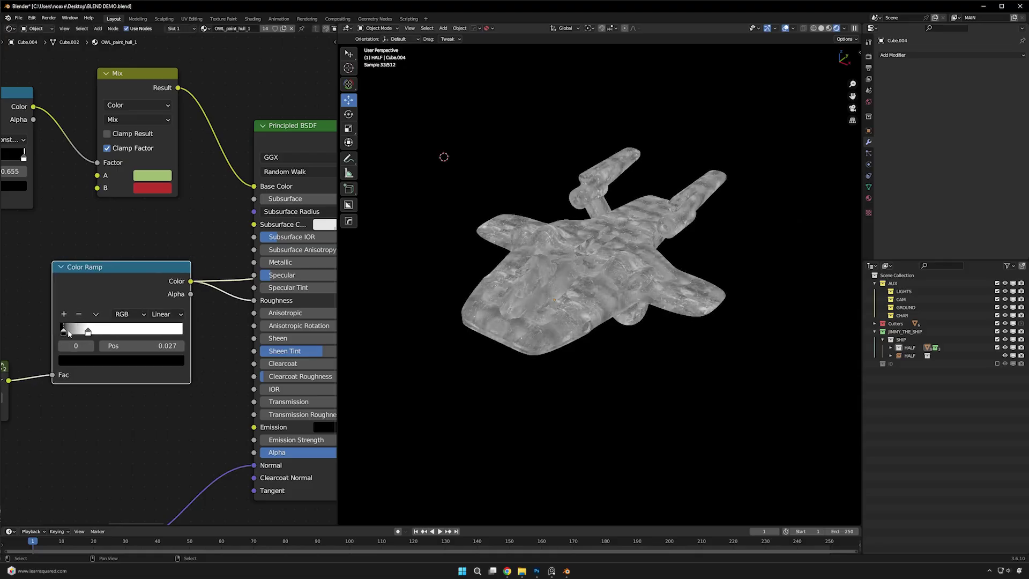
- Make the roughness texture's node group single-user and adjust its scale Value for a finer pattern
scroll(149, 272, left, 10)
scroll(183, 345, down, 1)
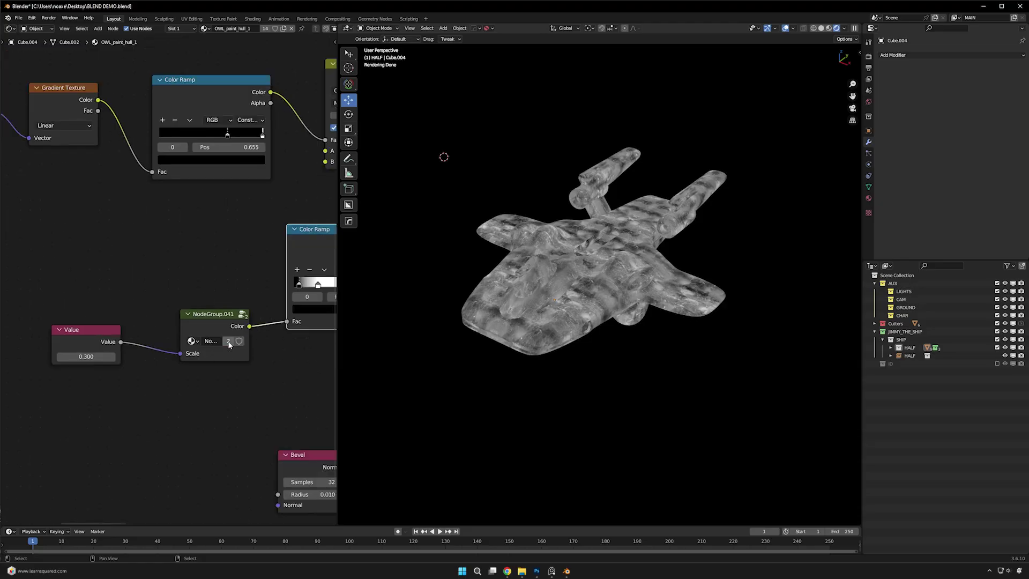
click(229, 342)
drag(65, 357, 91, 349)
scroll(91, 349, right, 10)
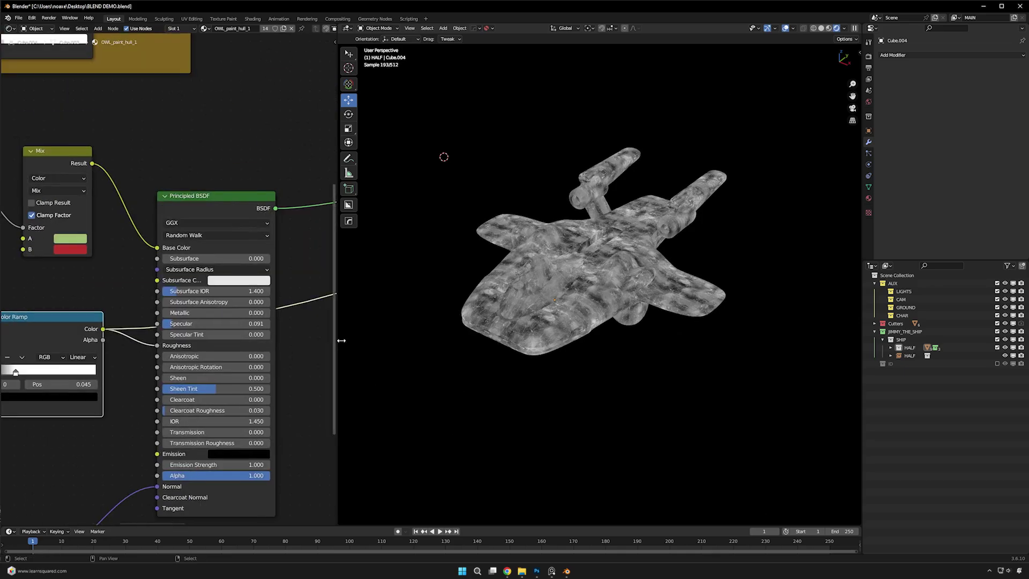
- Preview the paint shader alone with the new roughness, and switch the output back to the final Mix Shader
ctrl+shift+click(246, 200)
scroll(249, 289, down, 3)
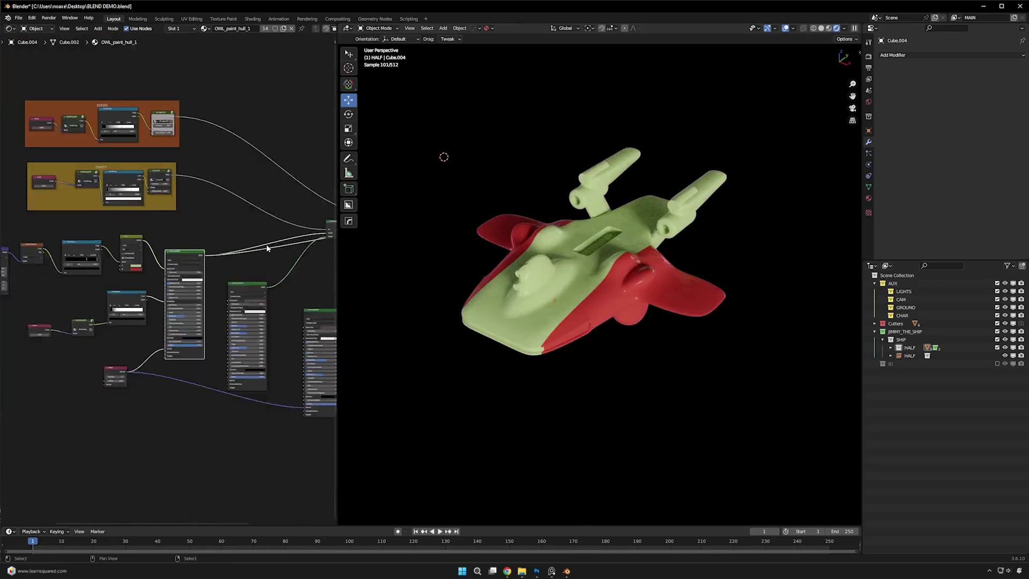
scroll(249, 289, right, 5)
ctrl+shift+click(200, 275)
- Enlarge the 3D viewport and examine how the highlights break up on the ship's nose, hull and wings
middle_drag(683, 443, 360, 348)
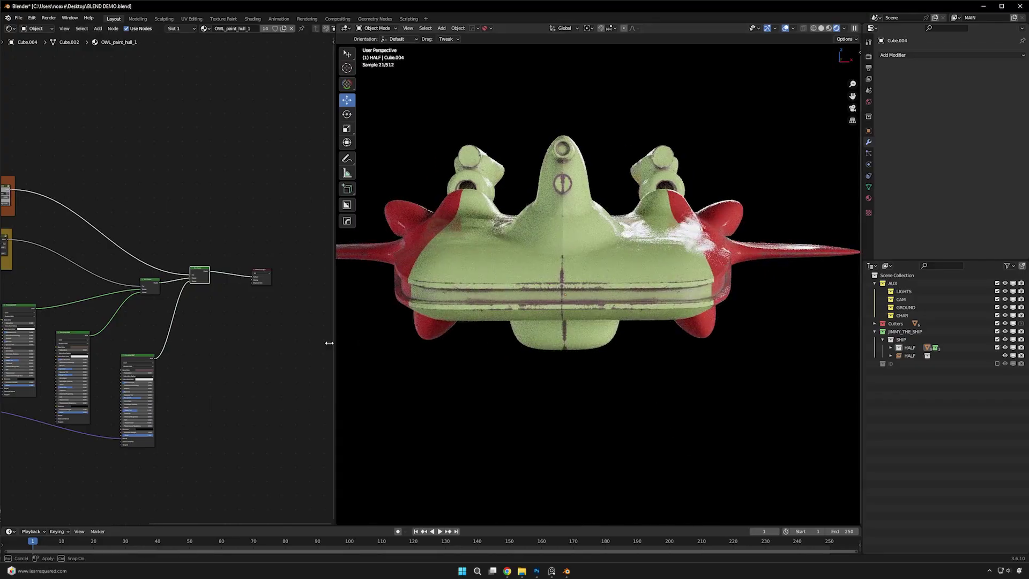
drag(334, 340, 90, 342)
middle_drag(531, 374, 706, 445)
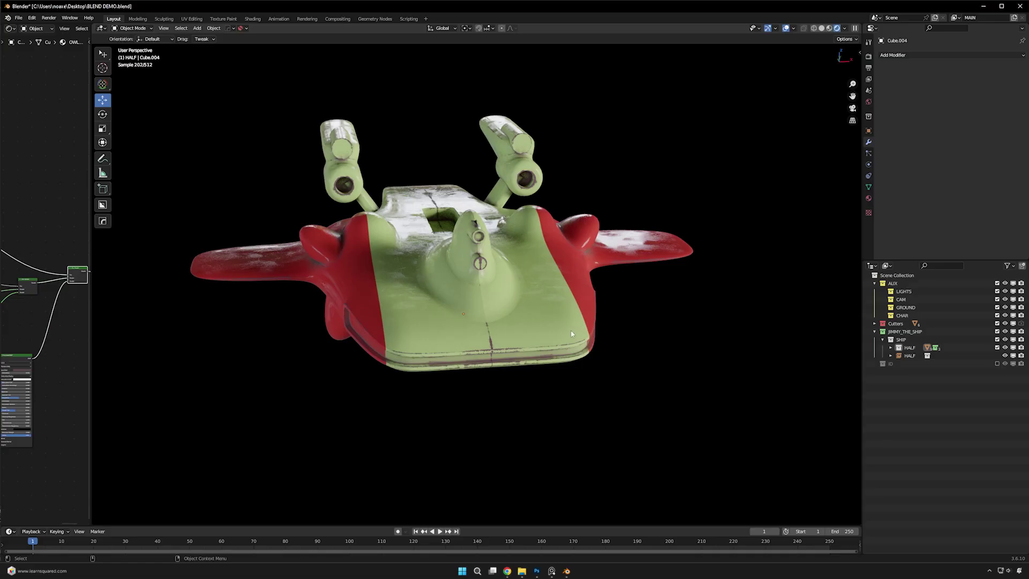
scroll(52, 346, down, 3)
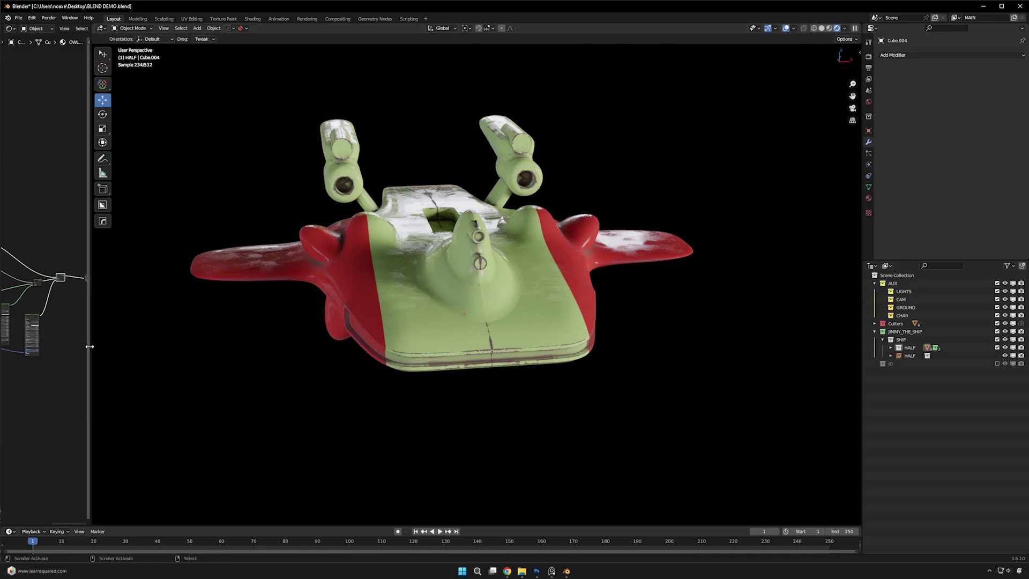
- Restore the wider node editor with the whole node tree in view, and examine the finished hull material from the side, front and above
drag(89, 368, 353, 369)
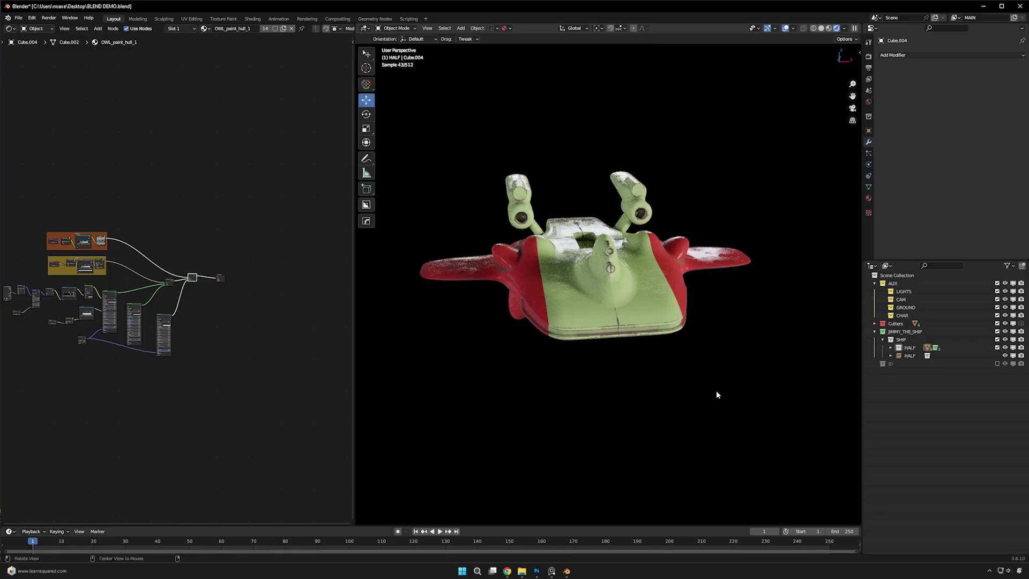
middle_drag(715, 390, 611, 384)
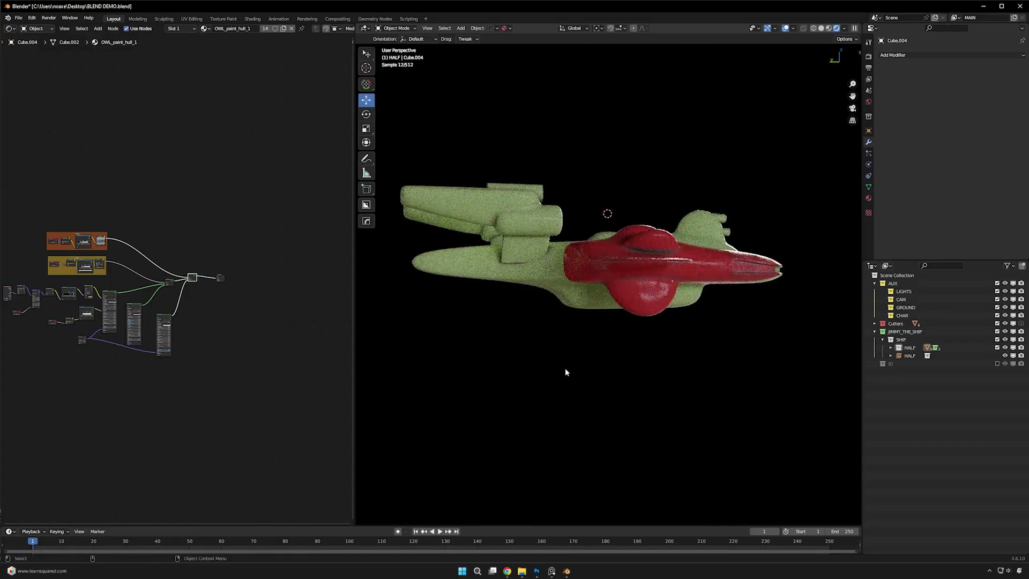
middle_drag(753, 363, 721, 376)
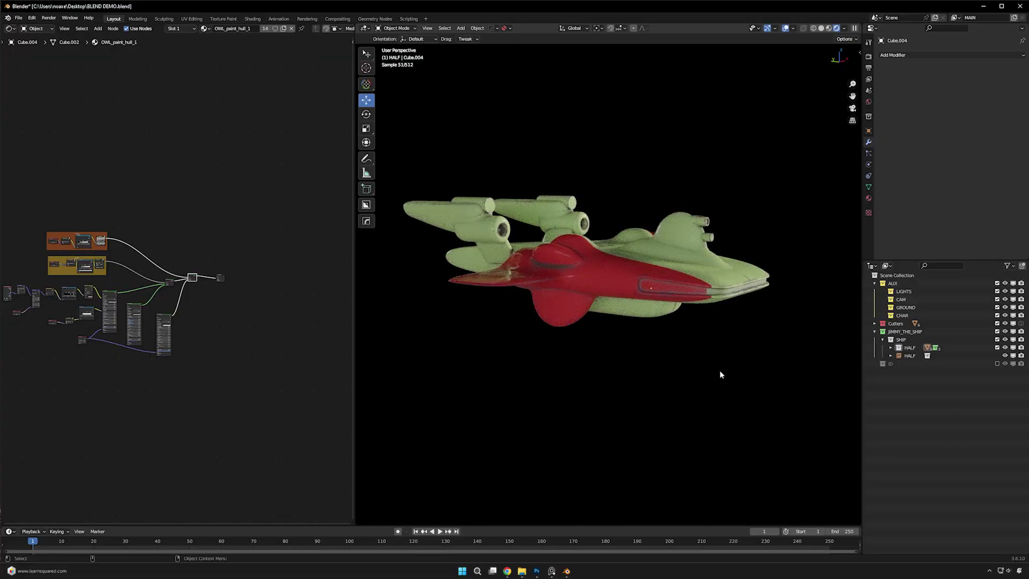
middle_drag(675, 362, 713, 422)
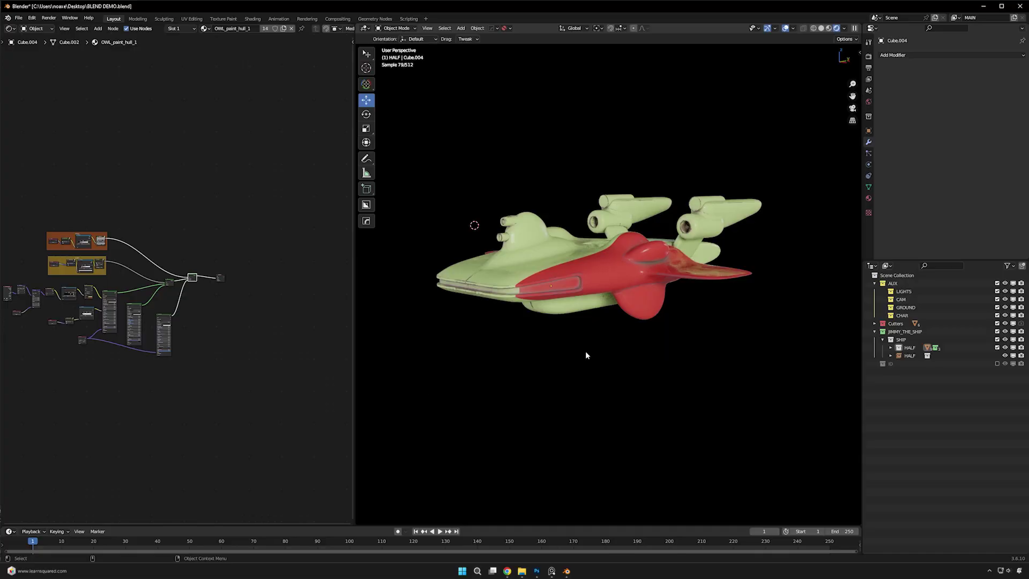
scroll(584, 358, up, 1)
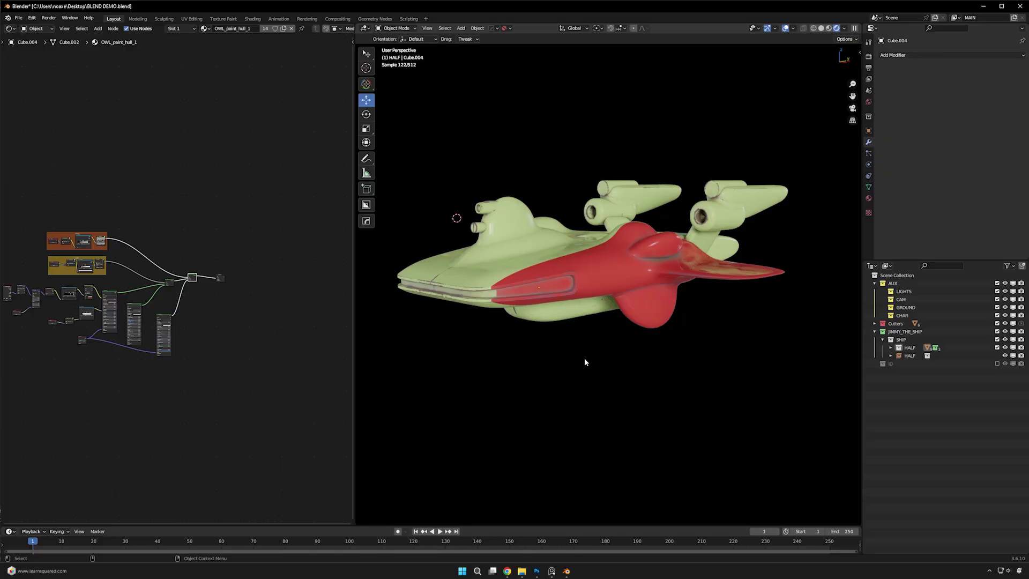
key(Home)
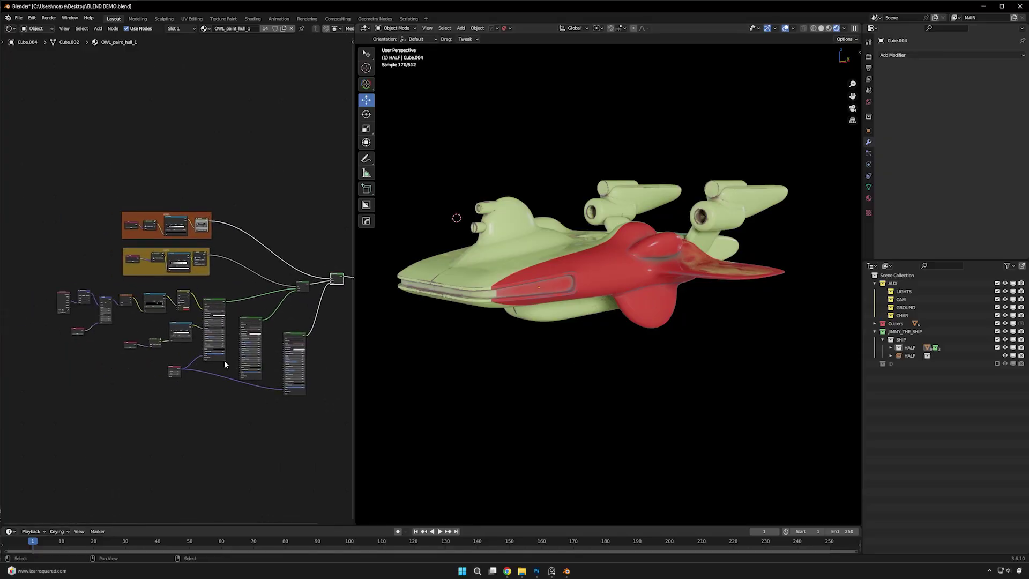
click(281, 244)
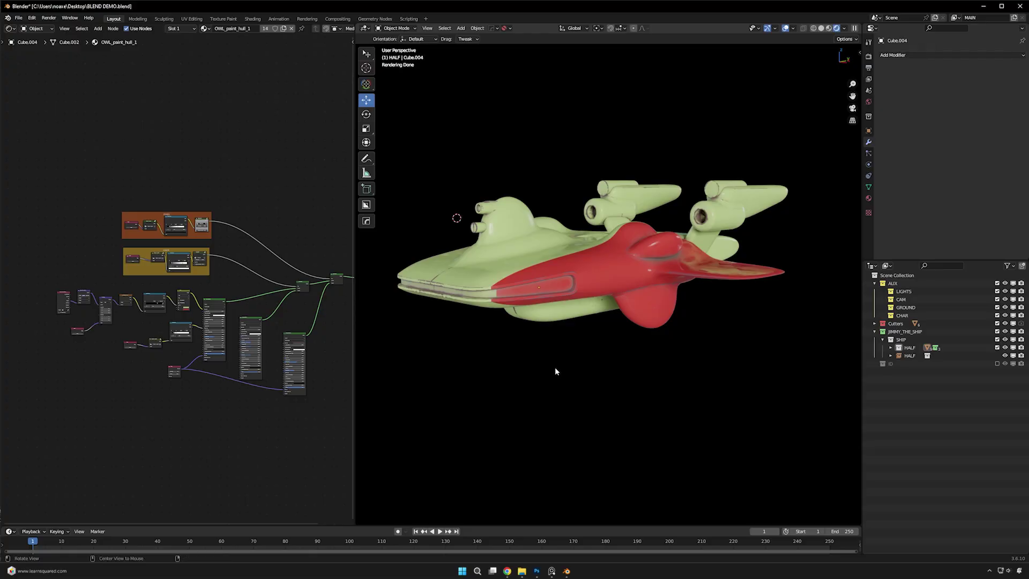
middle_drag(575, 369, 678, 257)
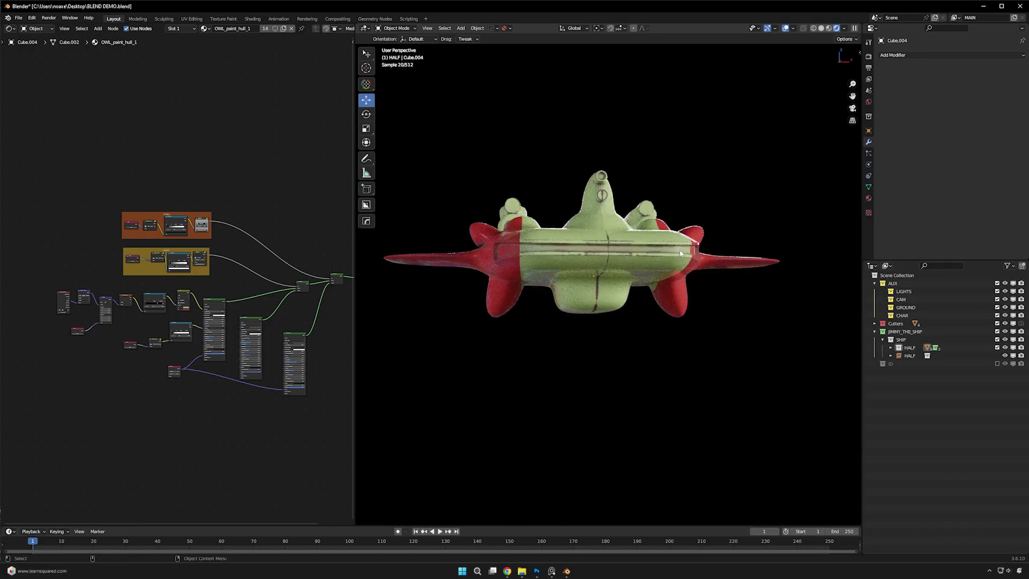
middle_drag(604, 319, 525, 290)
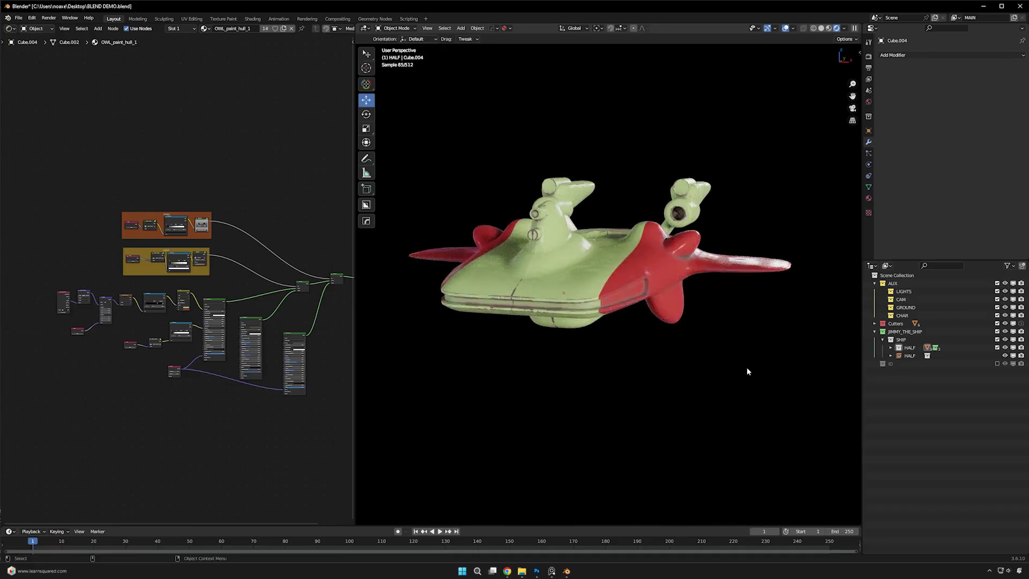
middle_drag(588, 404, 747, 399)
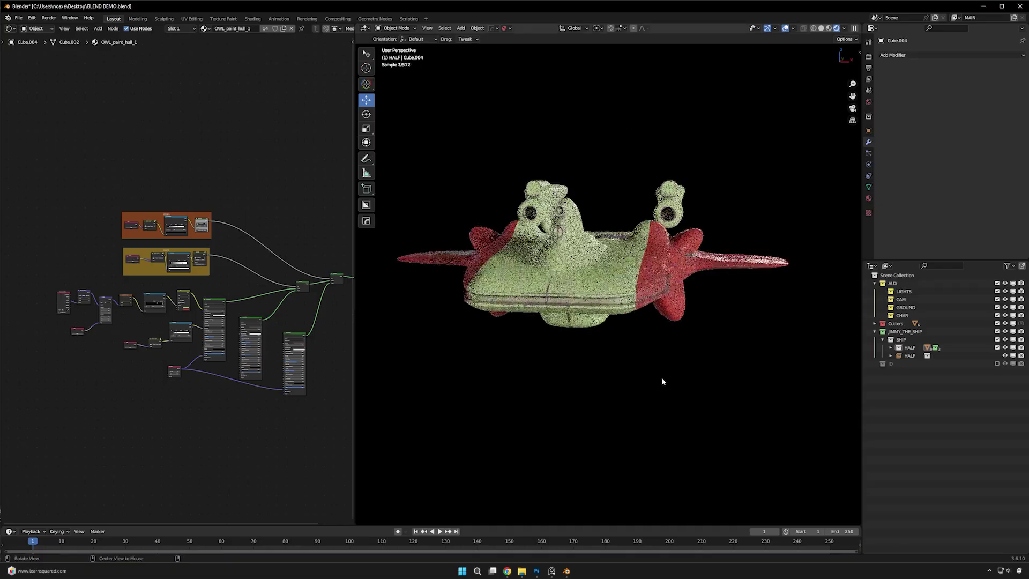
middle_drag(739, 383, 740, 423)
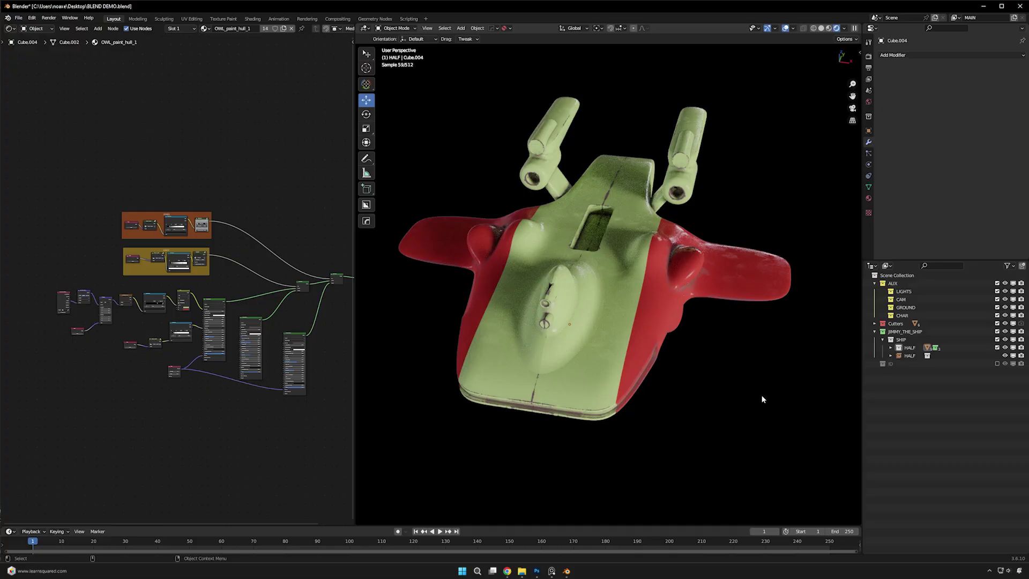
mouse_move(748, 420)
middle_down()
mouse_move(739, 424)
mouse_move(750, 400)
middle_up()
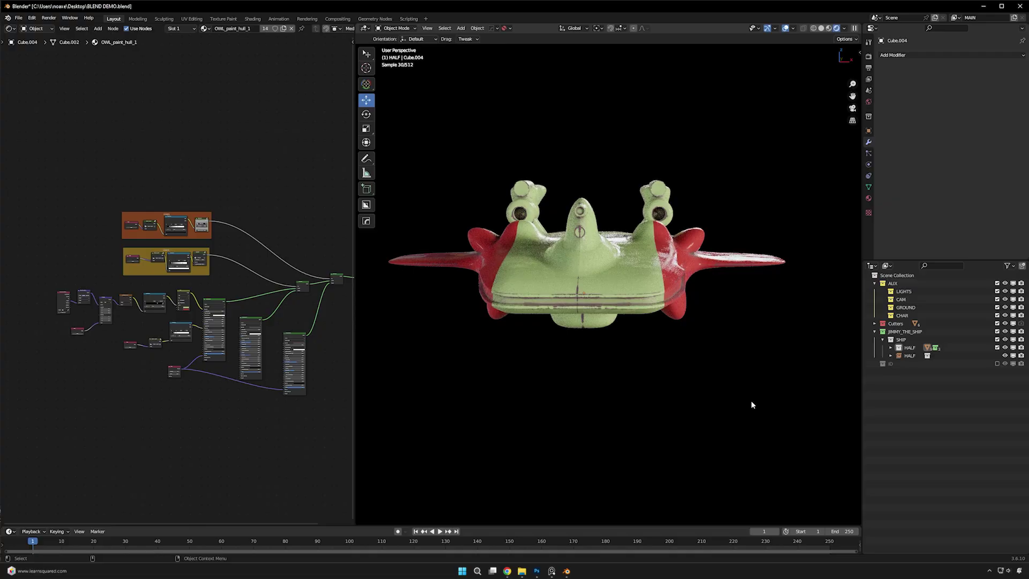